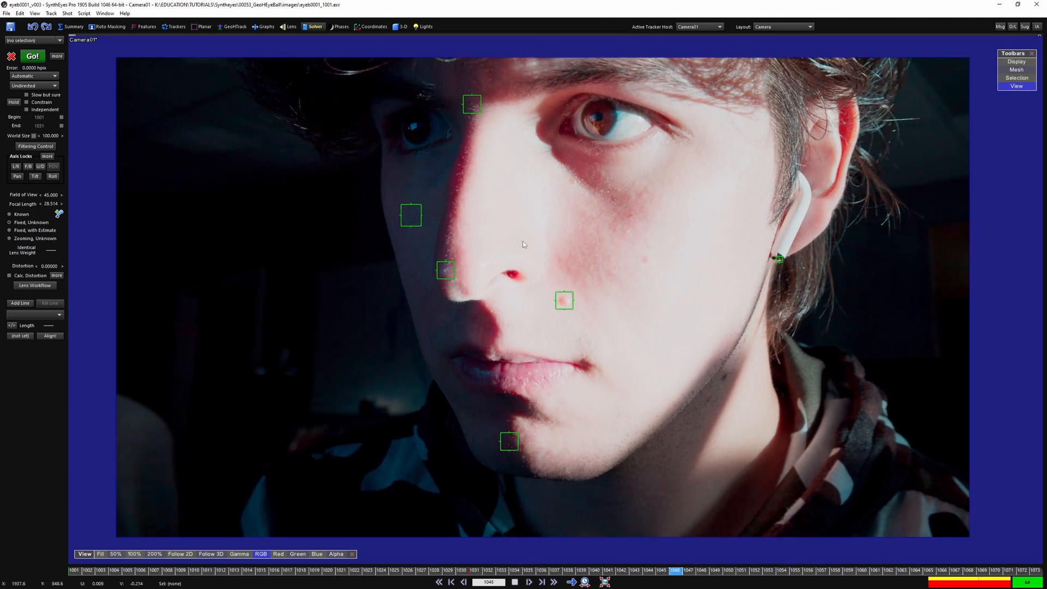
- Switch to Blender and examine the head3d face scan mesh up close and from a different angle
key(alt+Tab)
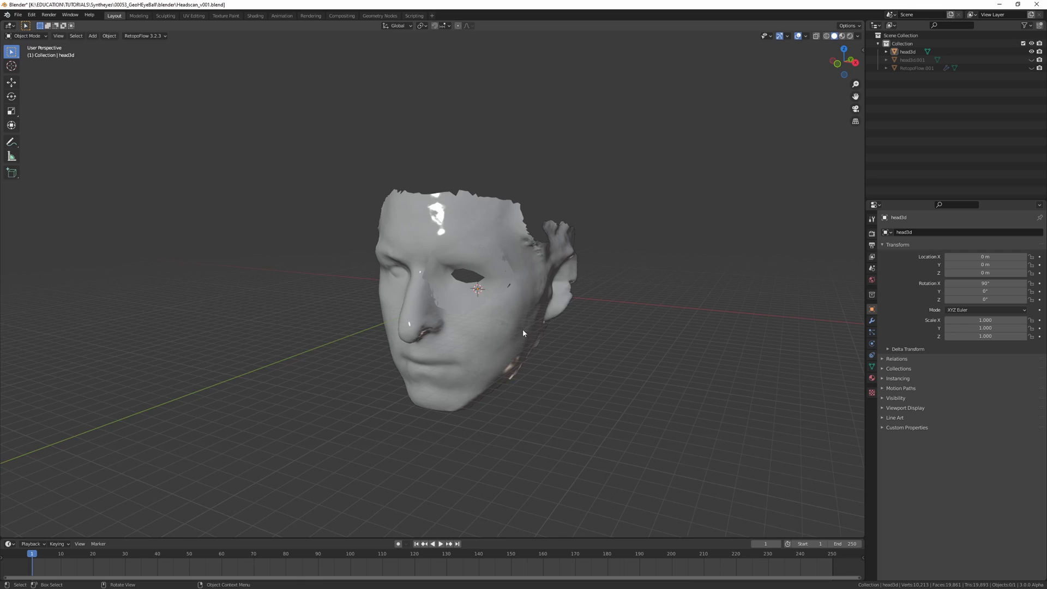
scroll(486, 320, up, 3)
mouse_move(508, 330)
shift+middle_down()
mouse_move(474, 316)
mouse_move(513, 310)
shift+middle_up()
scroll(514, 311, down, 4)
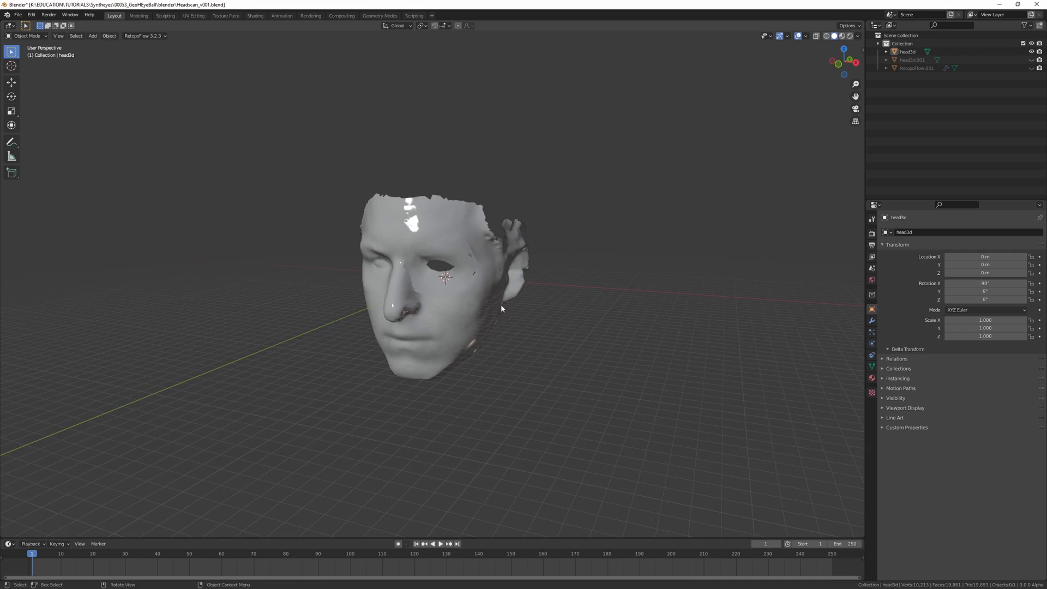
scroll(484, 305, up, 3)
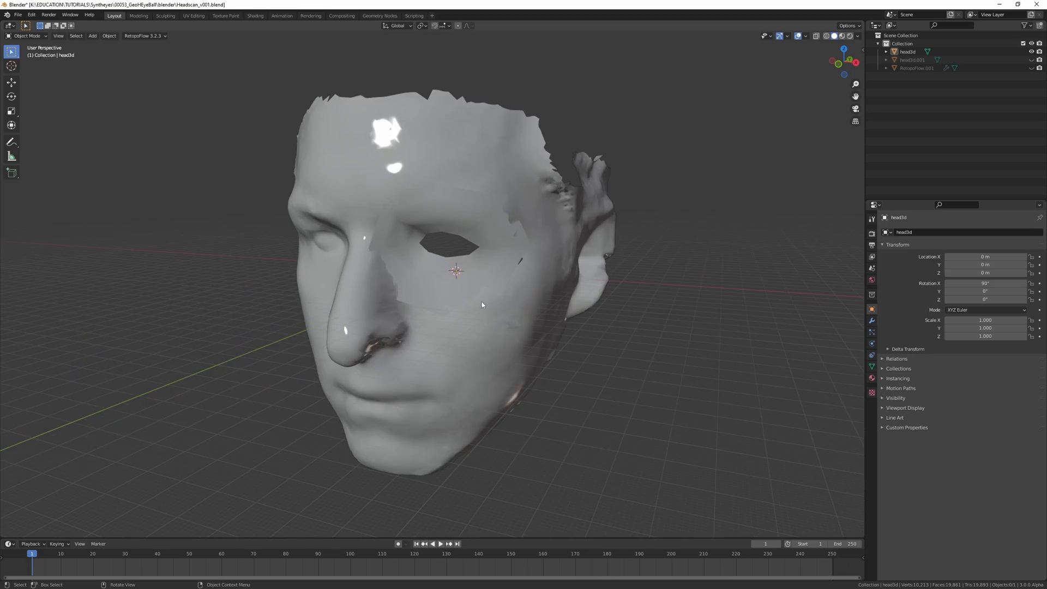
click(482, 305)
key(shift+z)
middle_drag(482, 305, 443, 305)
scroll(479, 312, up, 3)
scroll(424, 260, down, 3)
scroll(459, 271, up, 3)
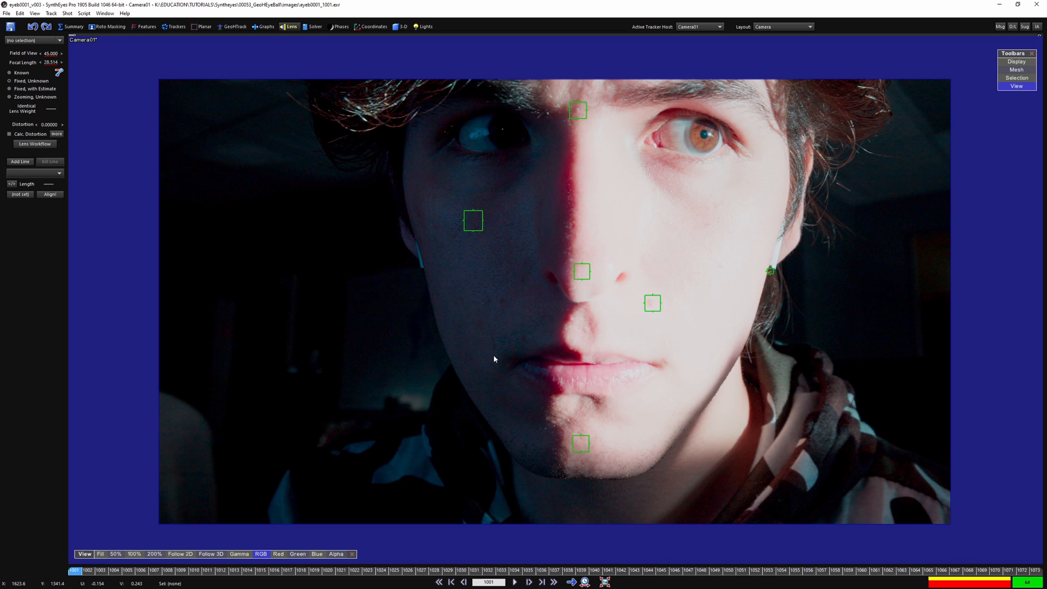
- Return to SynthEyes and brighten the shot's image preparation levels to Mid 0.073 and Gamma 0.265
key(shift+p)
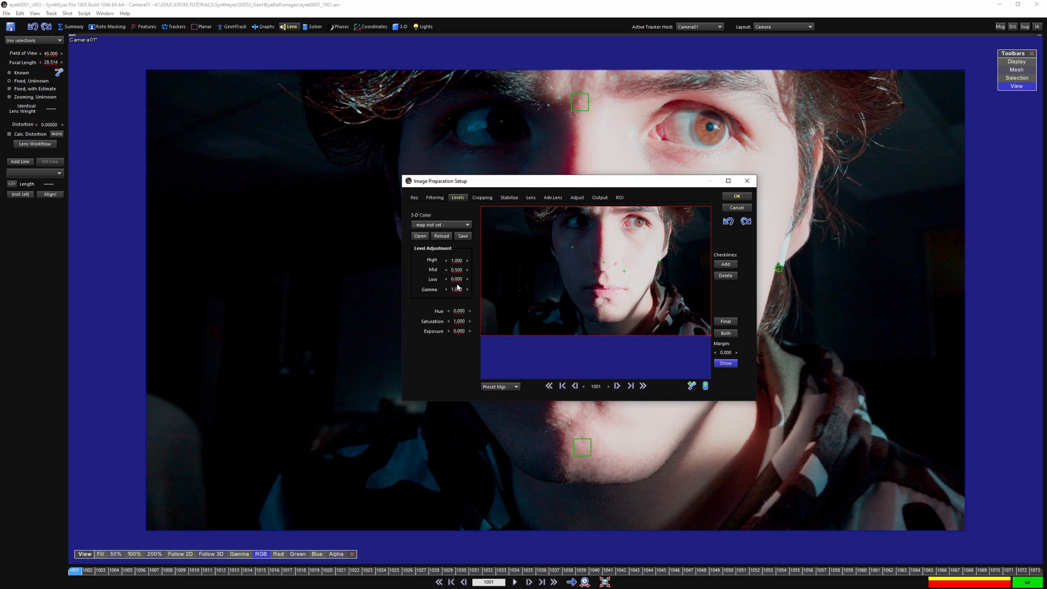
click(457, 288)
key(Tab)
drag(457, 289, 431, 270)
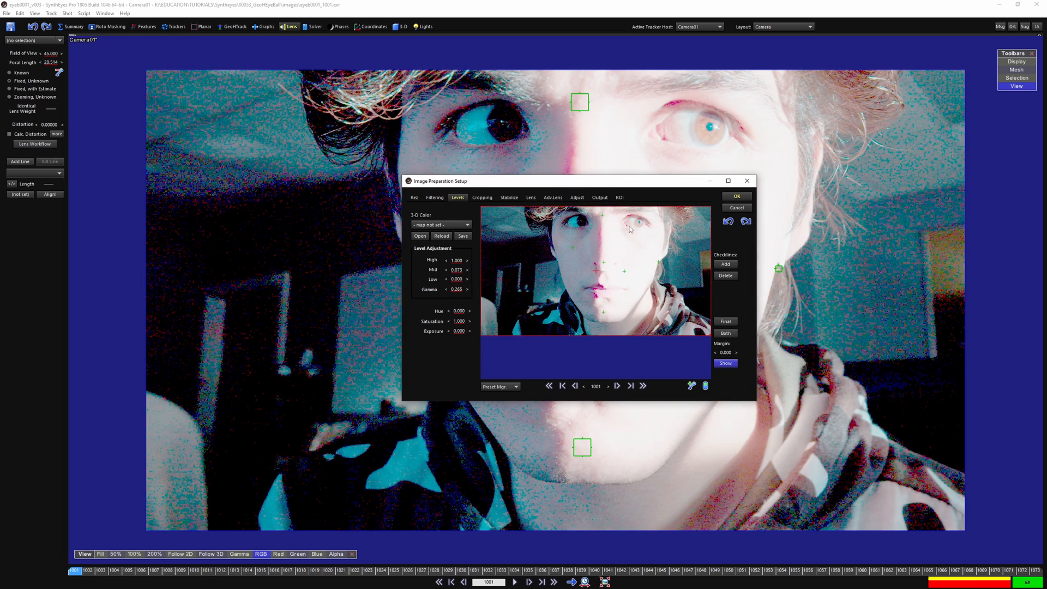
click(736, 196)
- Add two alignment lines along the background door frame, its top edge set to On X Axis and its vertical edge to On Y Axis
click(554, 329)
click(20, 161)
drag(205, 292, 286, 274)
click(312, 316)
drag(198, 417, 207, 293)
click(232, 344)
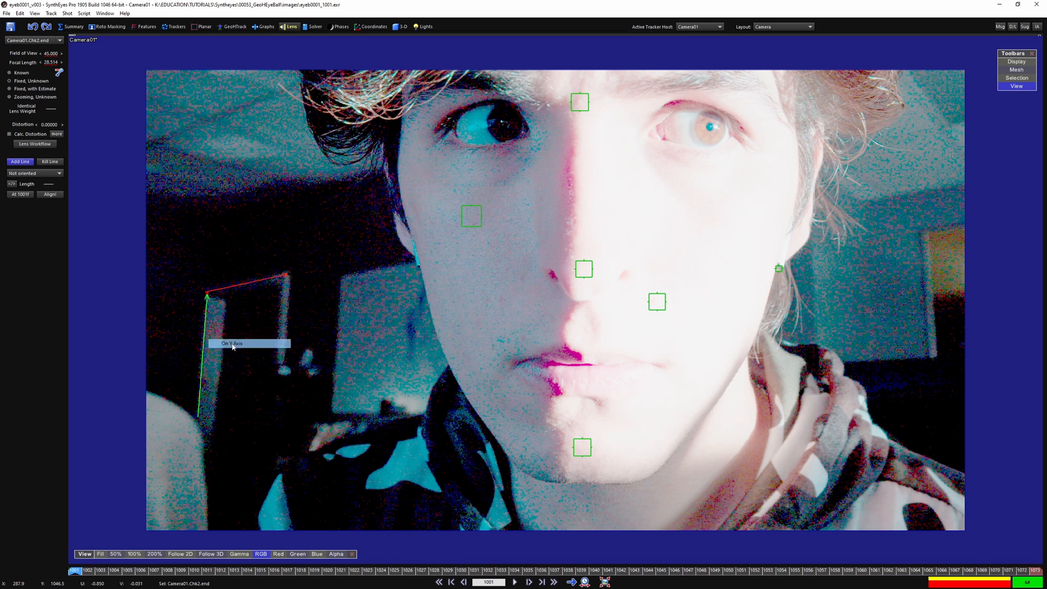
click(233, 344)
- Add two vertical alignment lines along the background edges beside the neck and at the far wall, both Parallel to Y Axis
drag(932, 355, 926, 229)
click(959, 255)
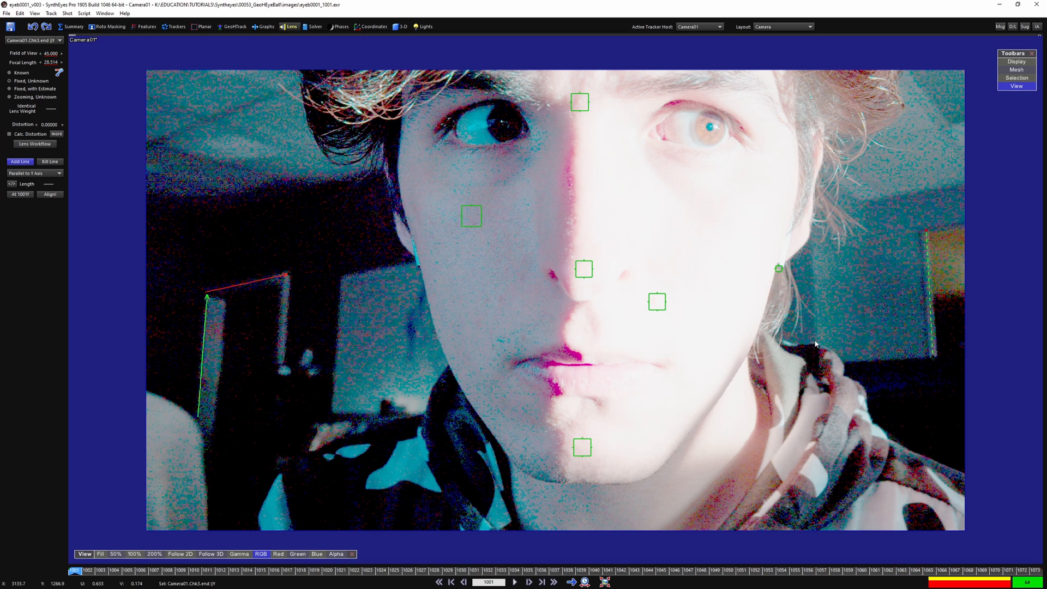
drag(816, 342, 813, 235)
click(845, 260)
- Add four more alignment lines along the ceiling and upper wall edges, two Parallel to X Axis and two Parallel to Z Axis
drag(148, 144, 297, 84)
click(322, 99)
drag(866, 201, 966, 184)
click(992, 199)
drag(905, 79, 903, 79)
click(933, 113)
drag(273, 92, 301, 104)
click(330, 140)
- Show the shot in the perspective view and align the camera to the drawn lines
key(7)
scroll(483, 306, up, 1)
middle_drag(484, 305, 483, 275)
click(50, 195)
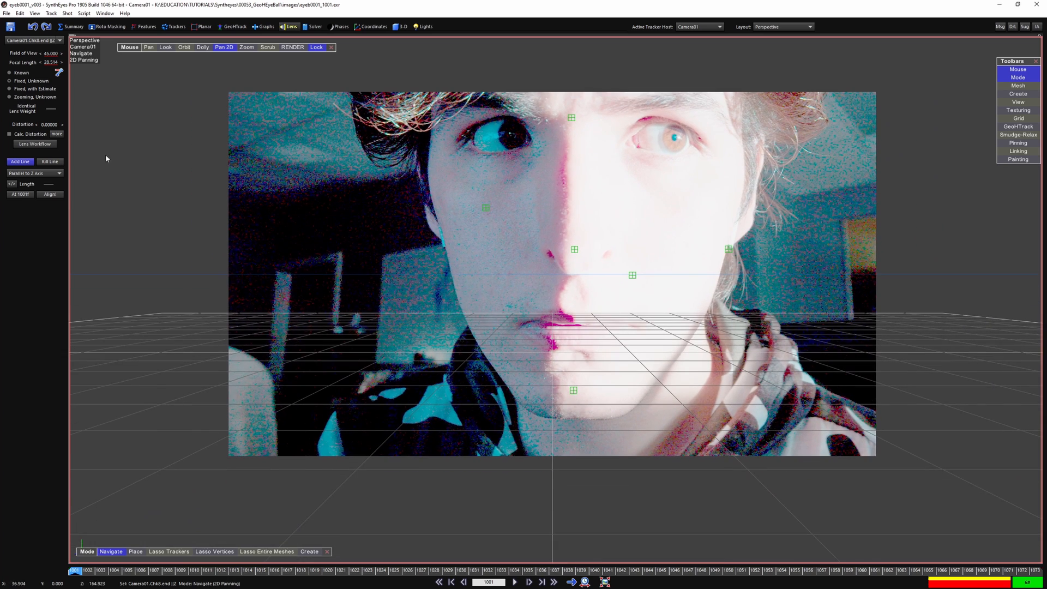
scroll(482, 336, up, 1)
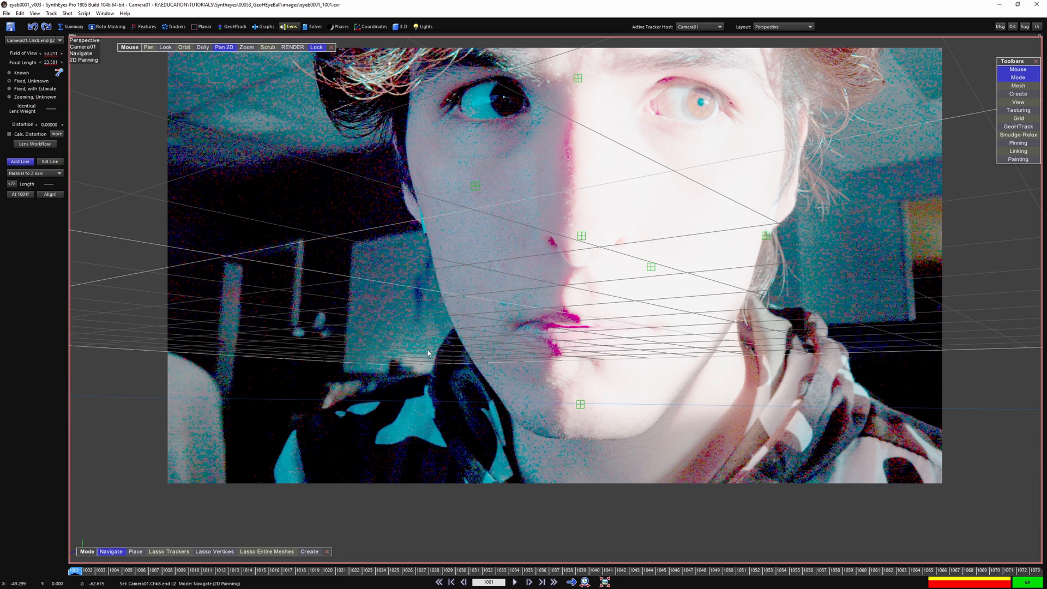
scroll(761, 212, up, 2)
- Check the camera alignment by moving the Left Side Grid against the walls, and return to the Floor Grid
click(1018, 118)
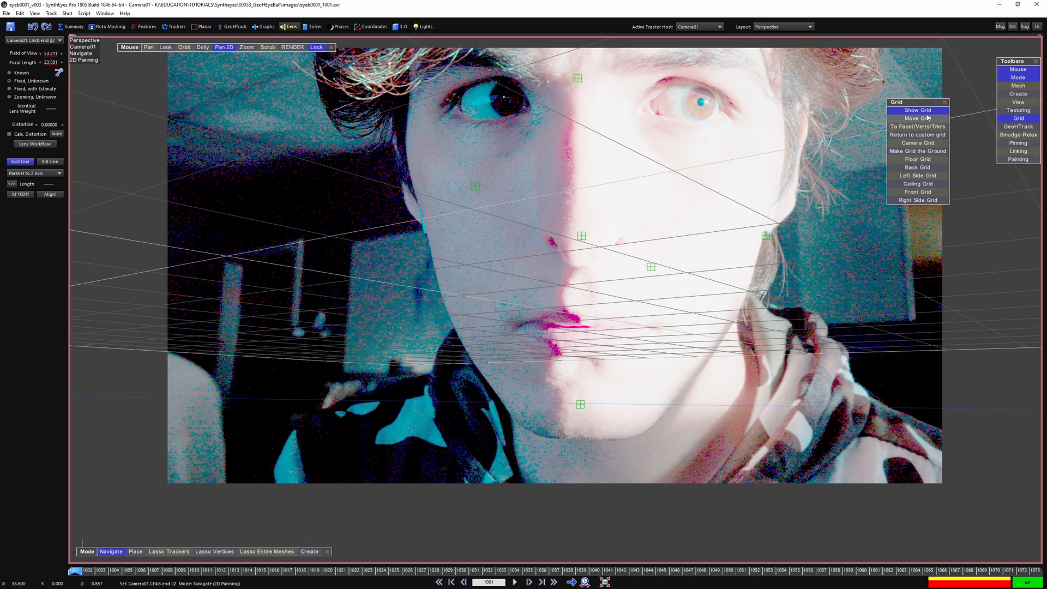
click(927, 176)
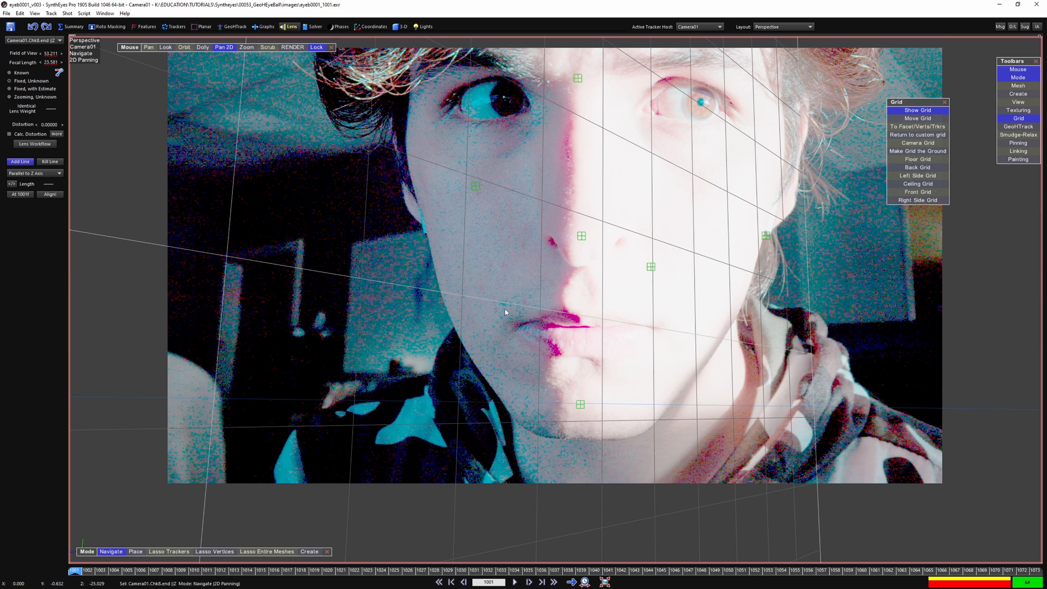
click(918, 119)
drag(682, 217, 812, 222)
click(918, 159)
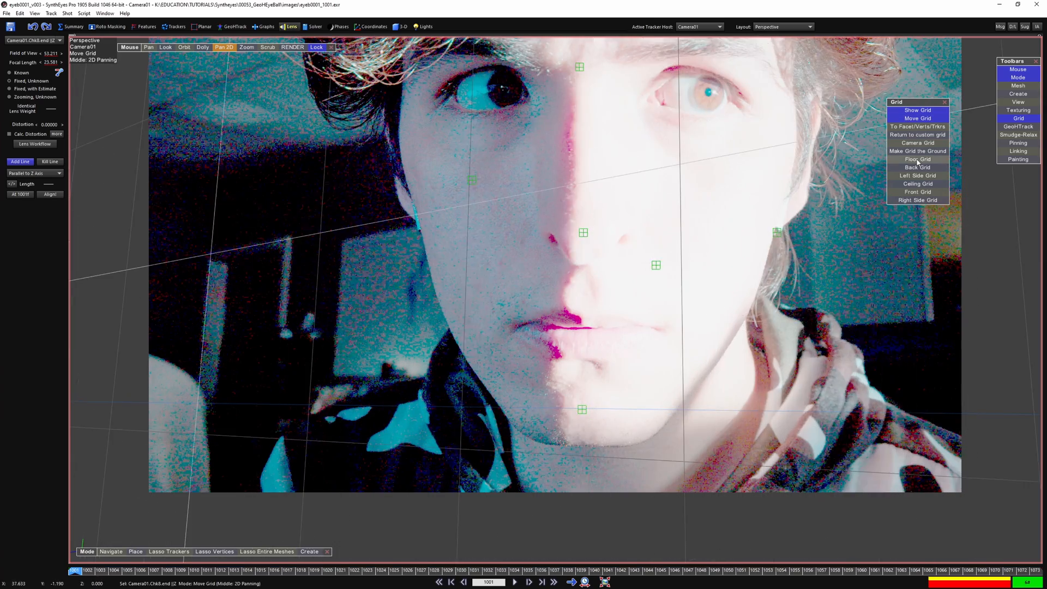
click(917, 161)
- Switch to the Quad layout and open the 3-D room
key(7)
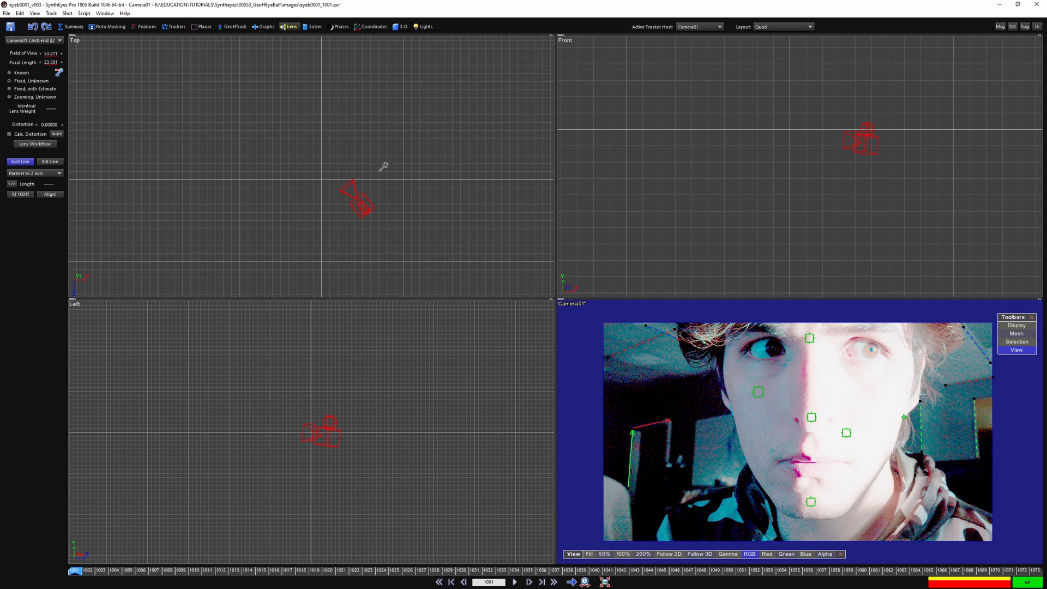
click(400, 26)
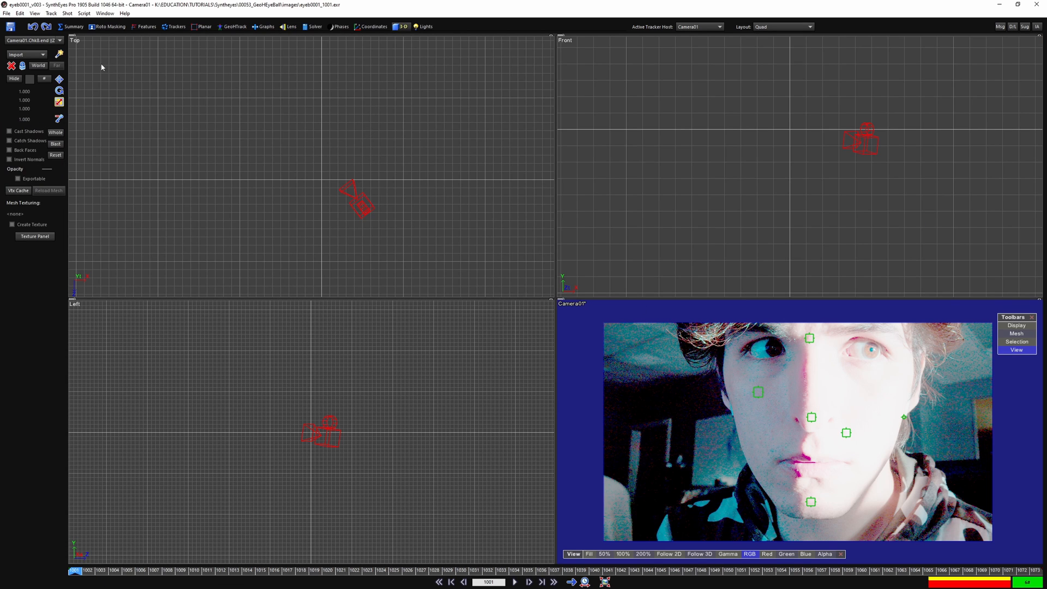
click(59, 54)
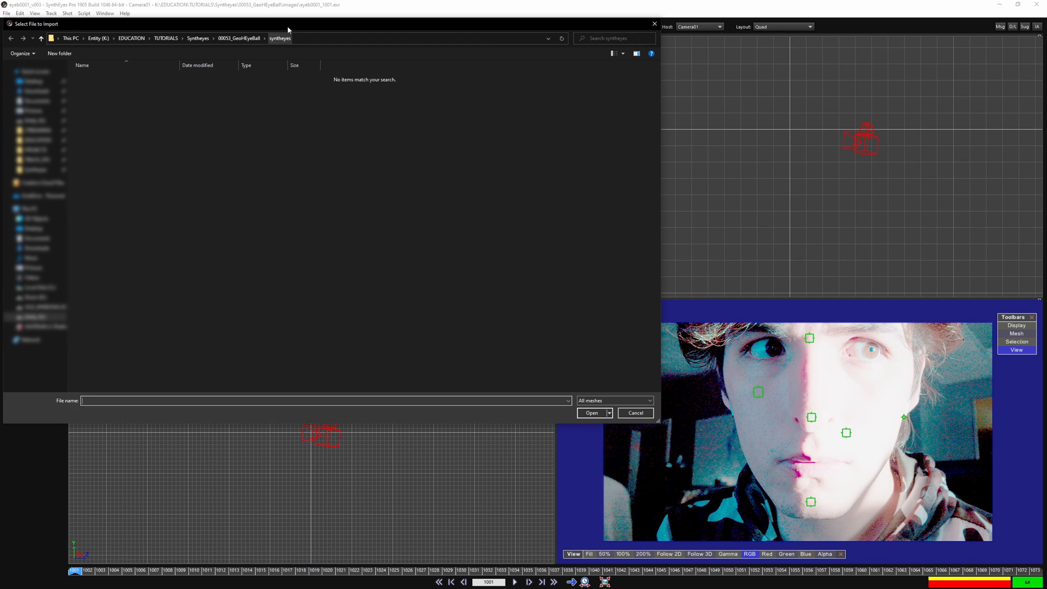
drag(288, 30, 323, 40)
key(Escape)
click(6, 15)
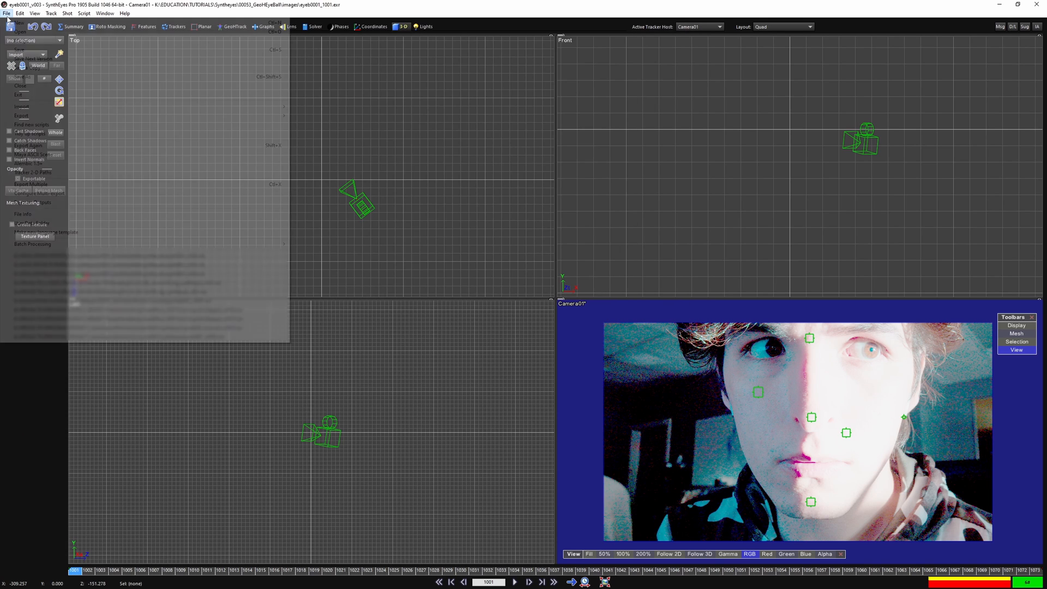
mouse_move(173, 108)
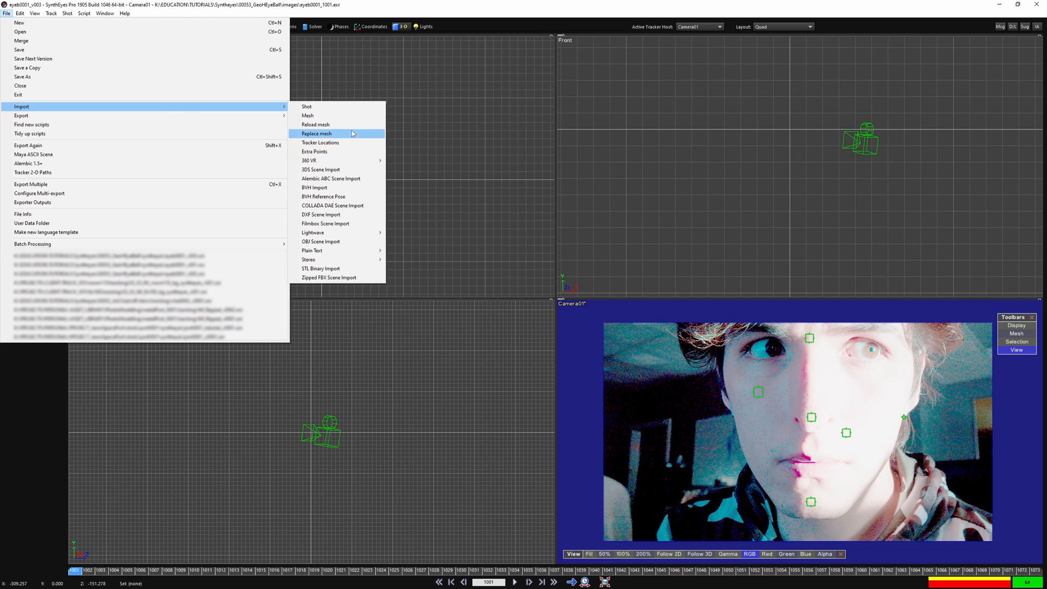
click(344, 115)
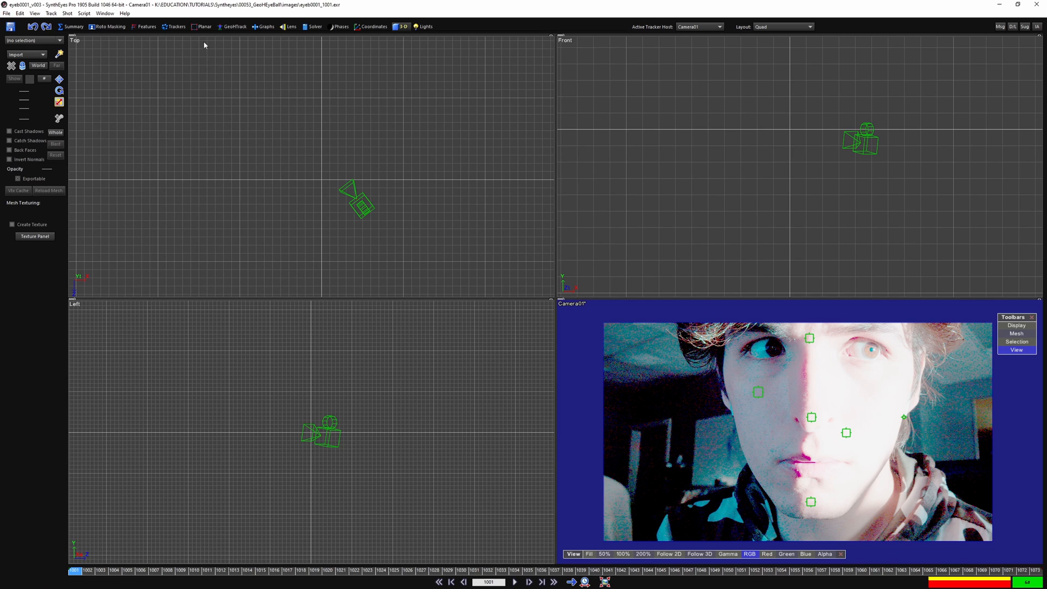
- Import the mesh HeadSocket_v001.obj from the assets folder
click(31, 55)
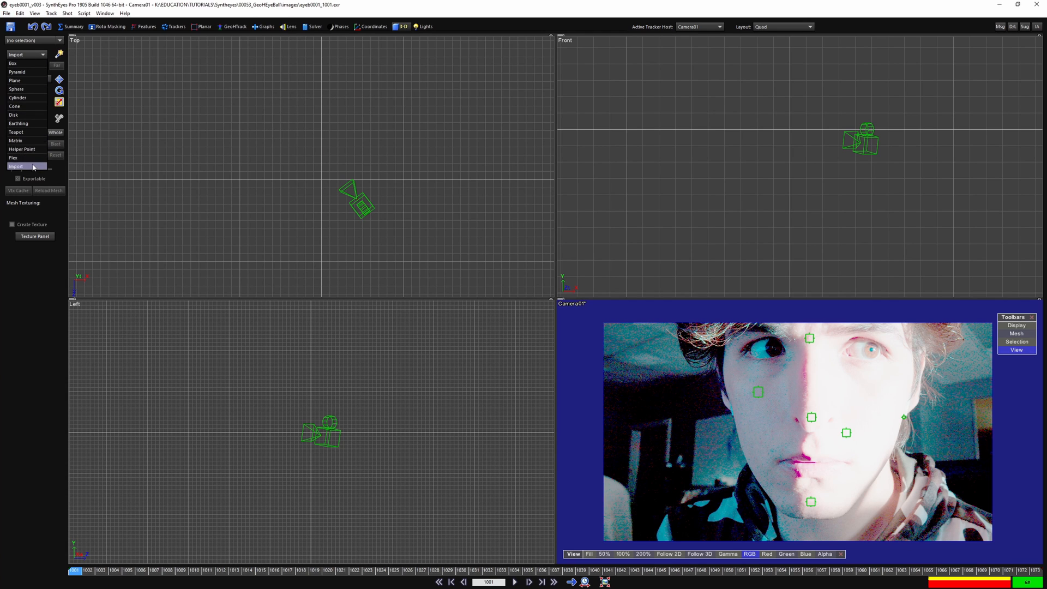
click(59, 54)
click(82, 69)
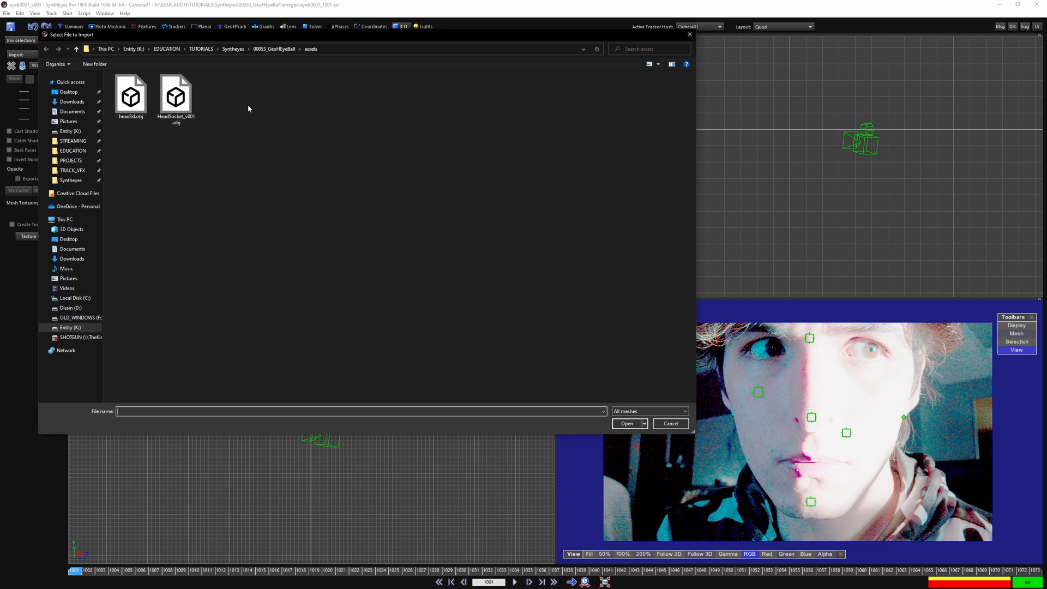
double_click(178, 101)
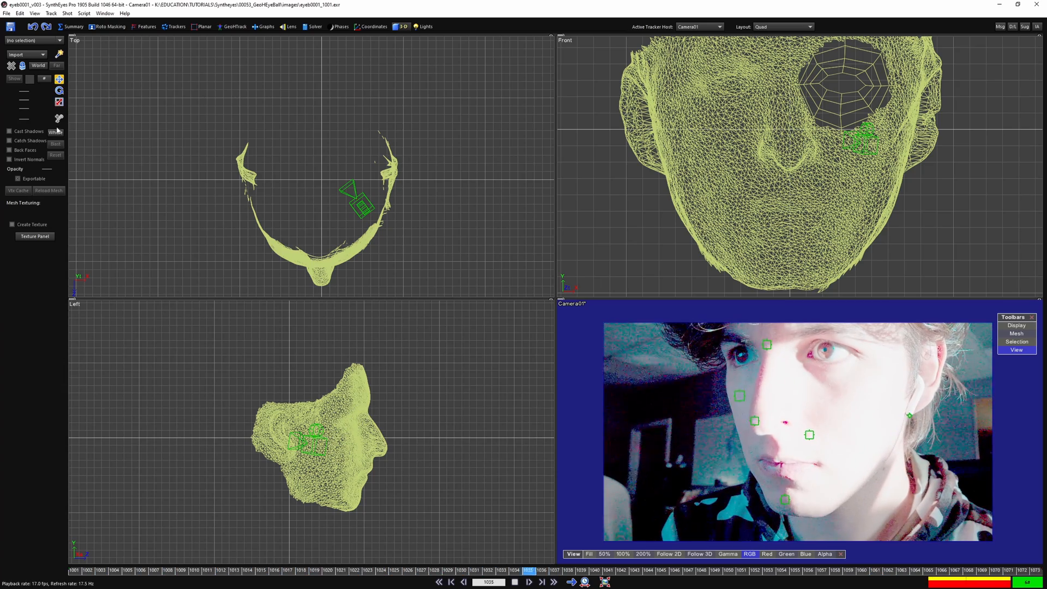
- Select Camera01 and stop whole-path moves from also affecting the meshes
click(357, 202)
scroll(316, 254, down, 3)
right_click(330, 228)
mouse_move(382, 232)
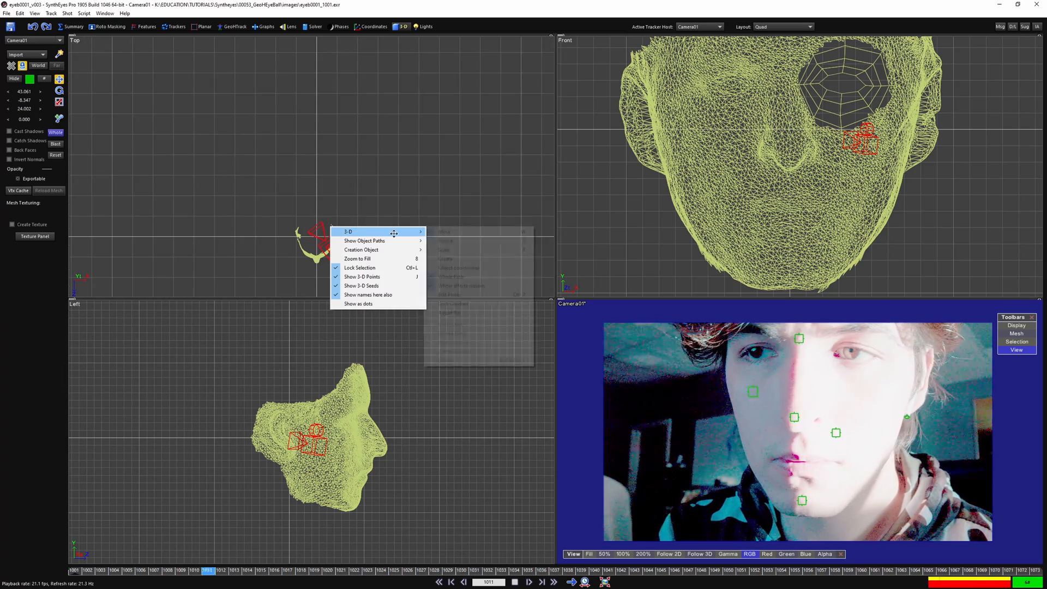
click(465, 286)
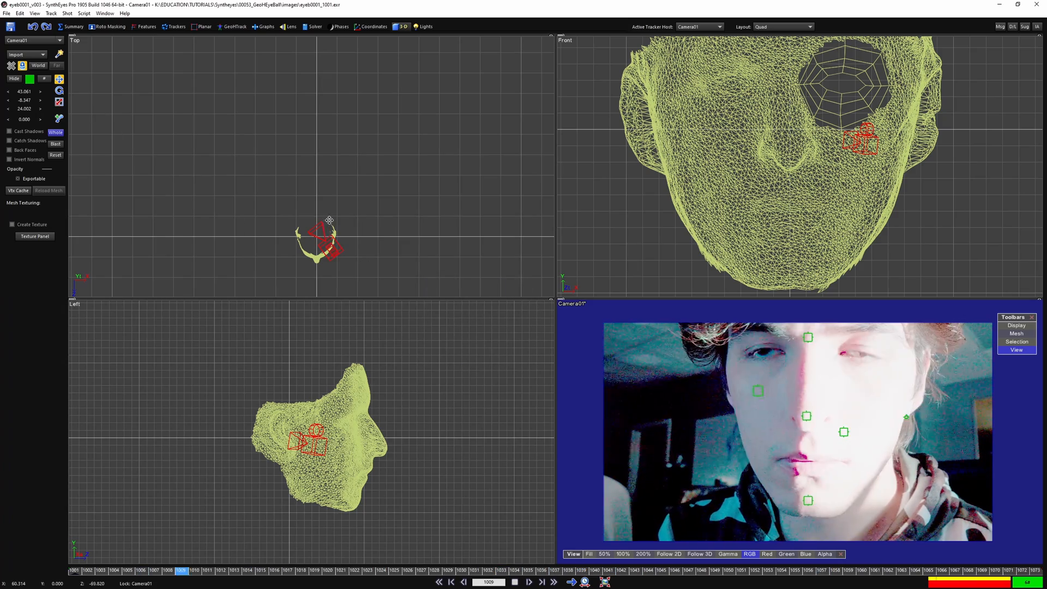
- Move Camera01 to about 207.3, -89.8, 326.9 so the head mesh roughly overlays the actor's face
drag(327, 222, 363, 270)
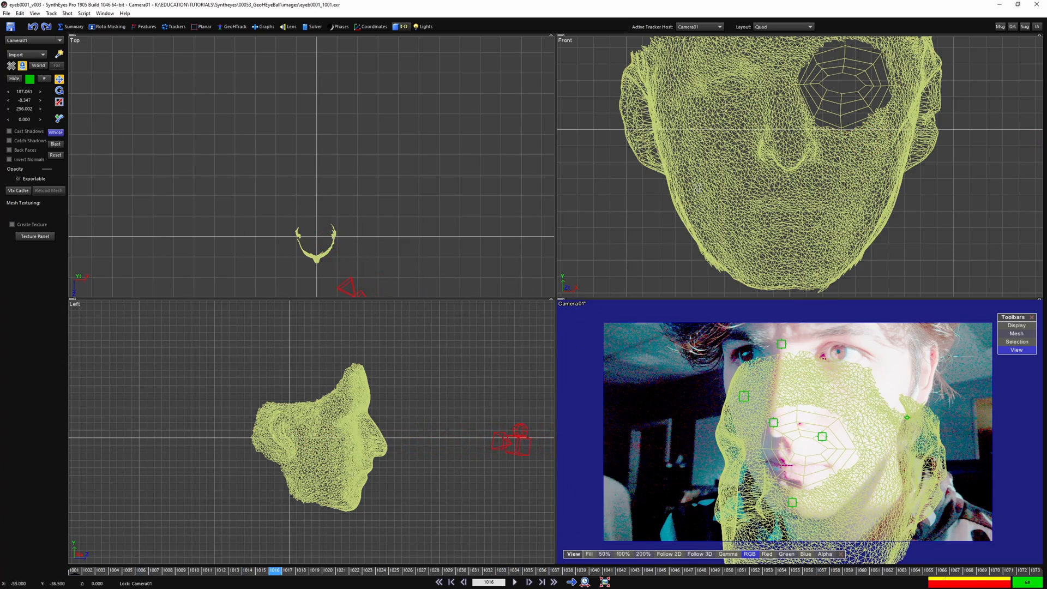
middle_drag(363, 271, 306, 177)
drag(472, 388, 486, 445)
drag(315, 201, 320, 206)
middle_drag(410, 431, 335, 387)
middle_drag(769, 407, 696, 429)
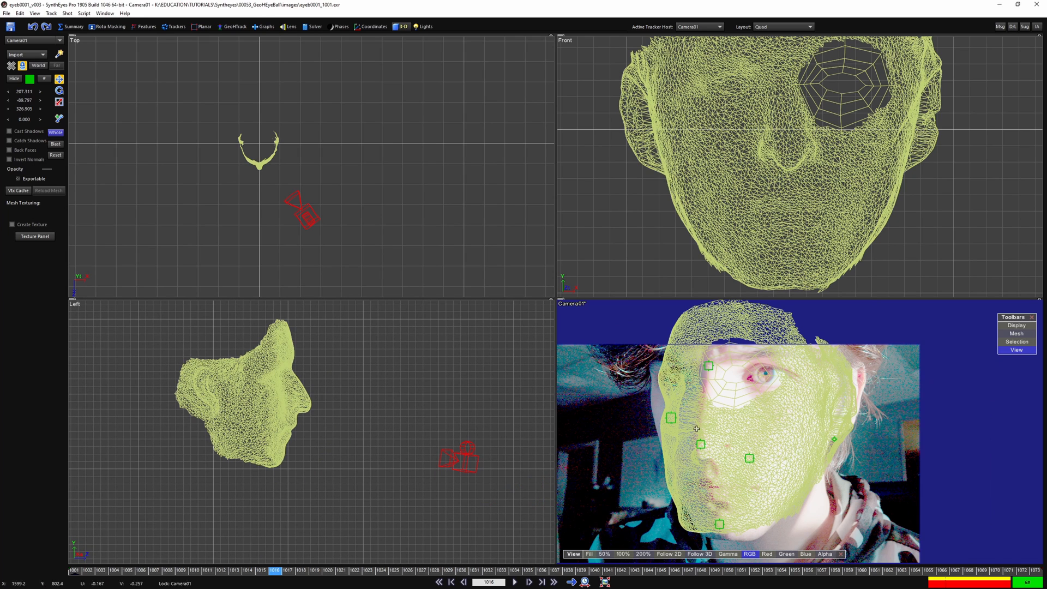
middle_drag(210, 404, 267, 431)
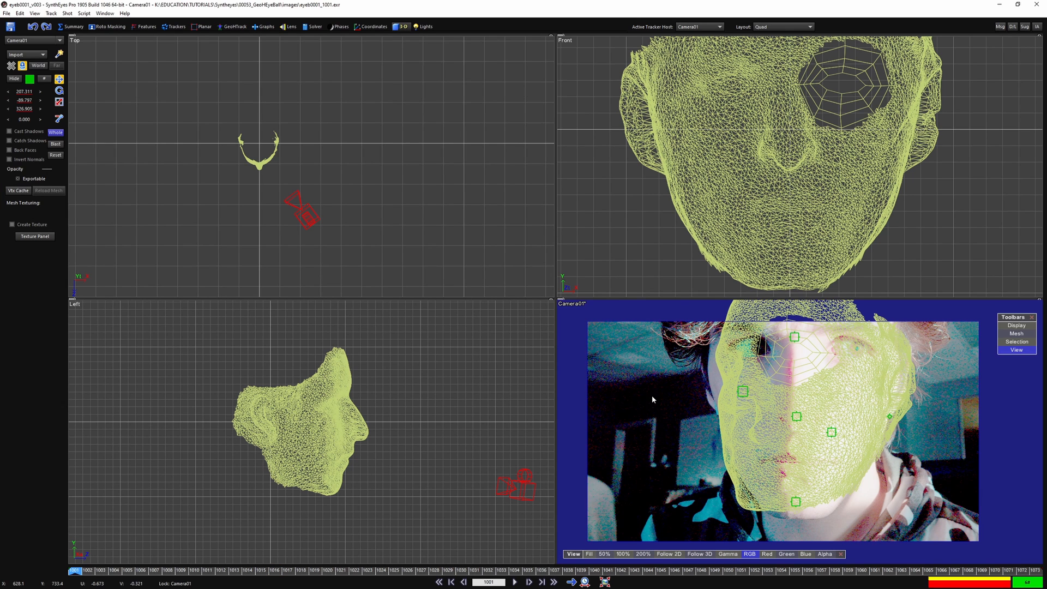
- Reset the image preparation settings through the preset manager and play back the shot with the mesh overlay
key(p)
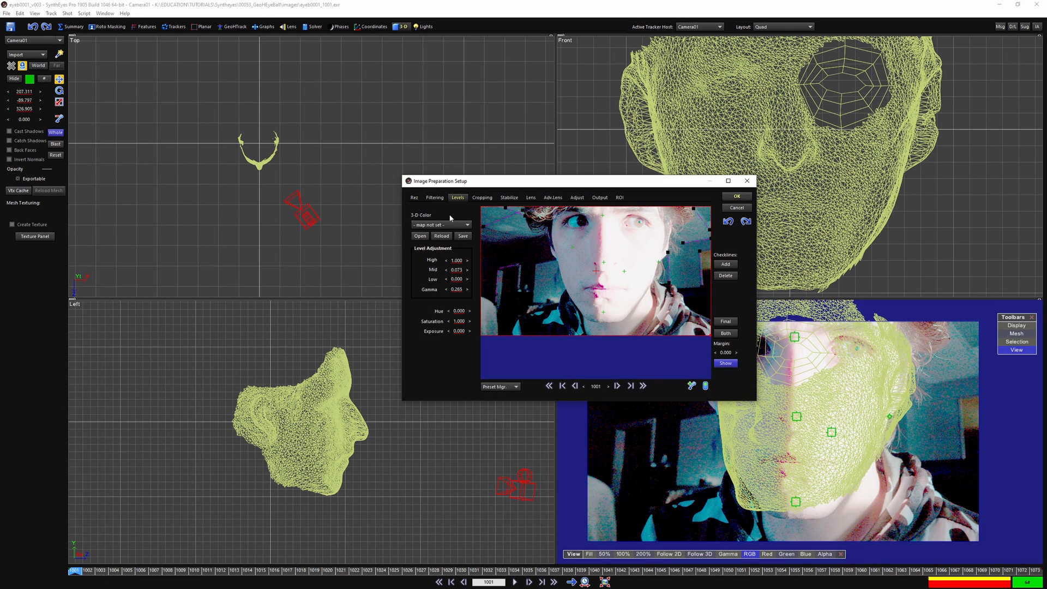
click(513, 387)
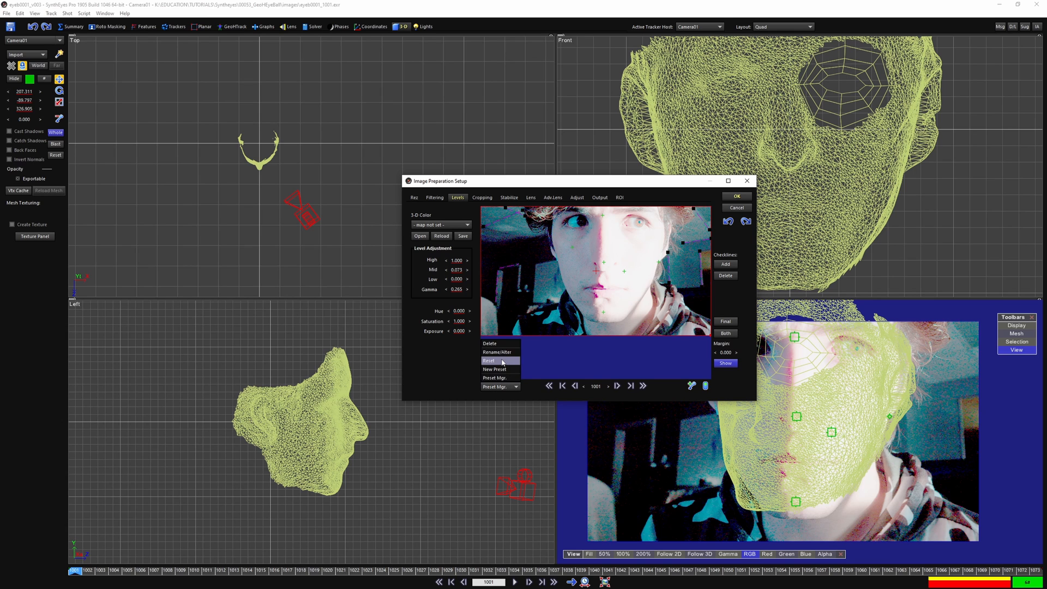
click(502, 361)
click(736, 197)
key(space)
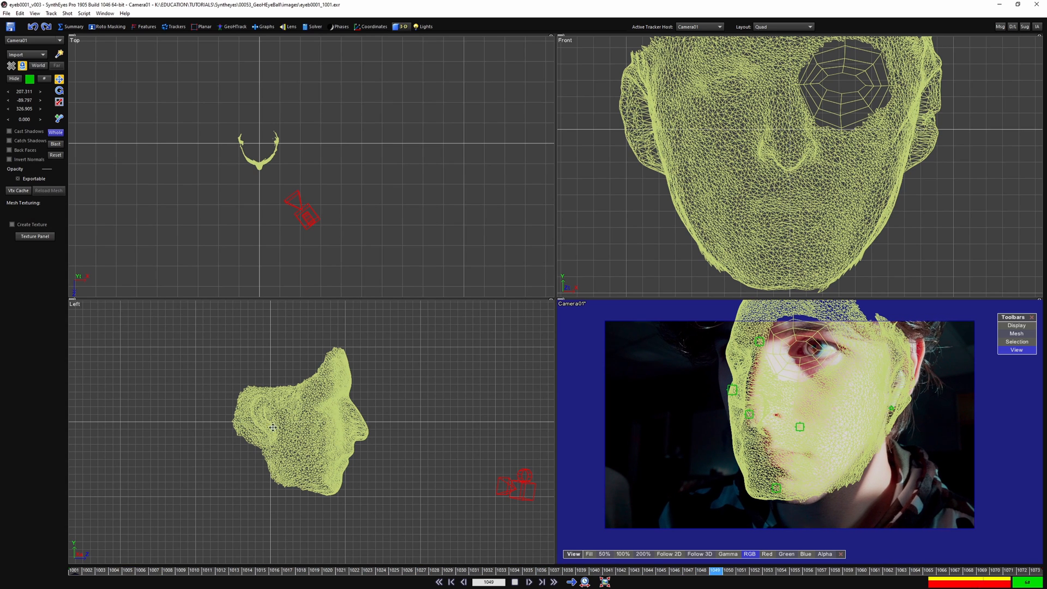
key(space)
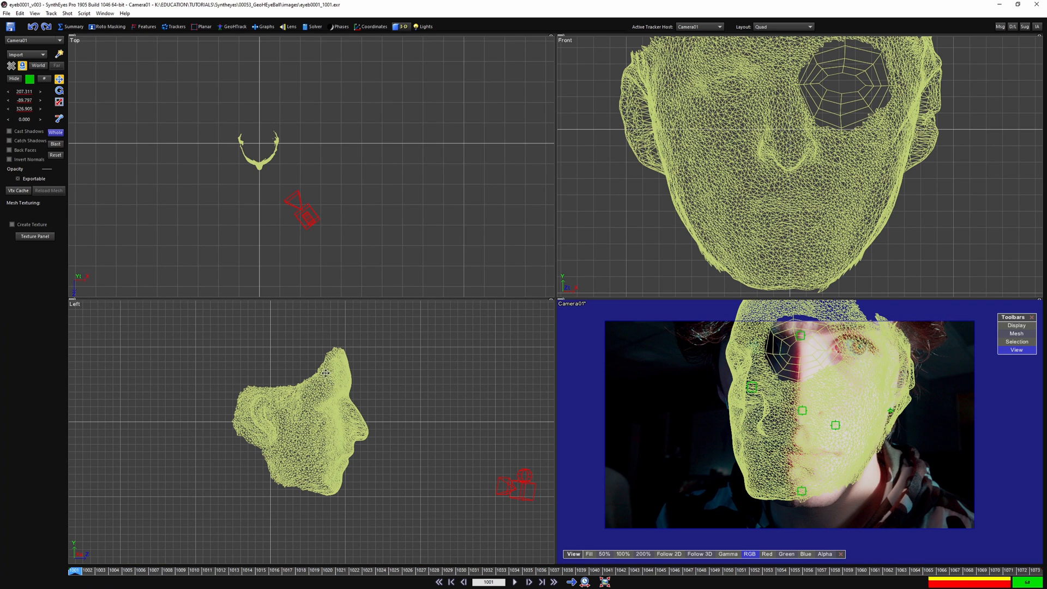
- Add a moving object to the shot and select it inside the head mesh
click(67, 13)
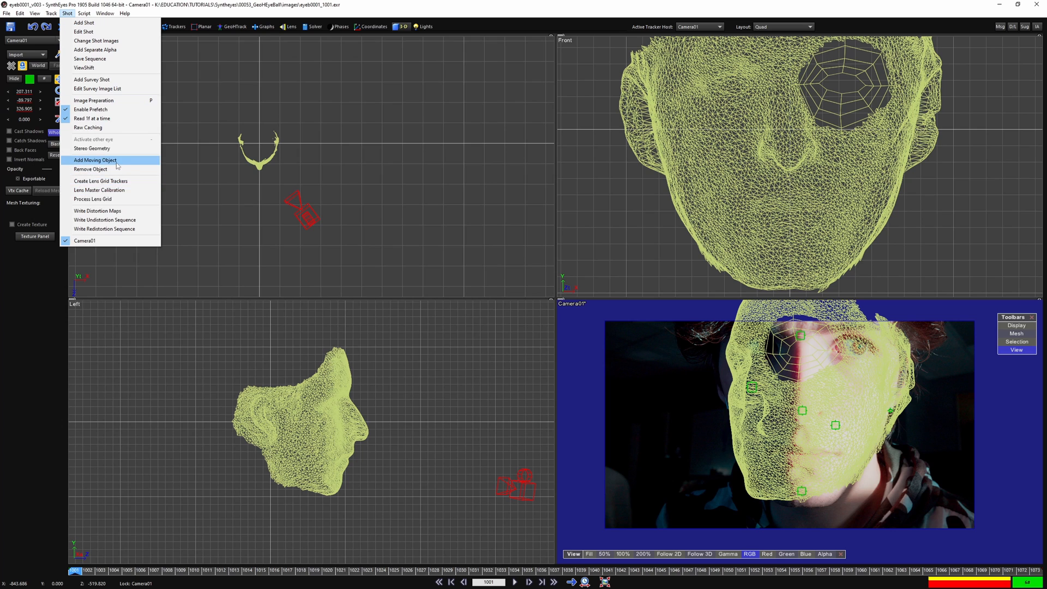
click(95, 160)
scroll(273, 143, up, 5)
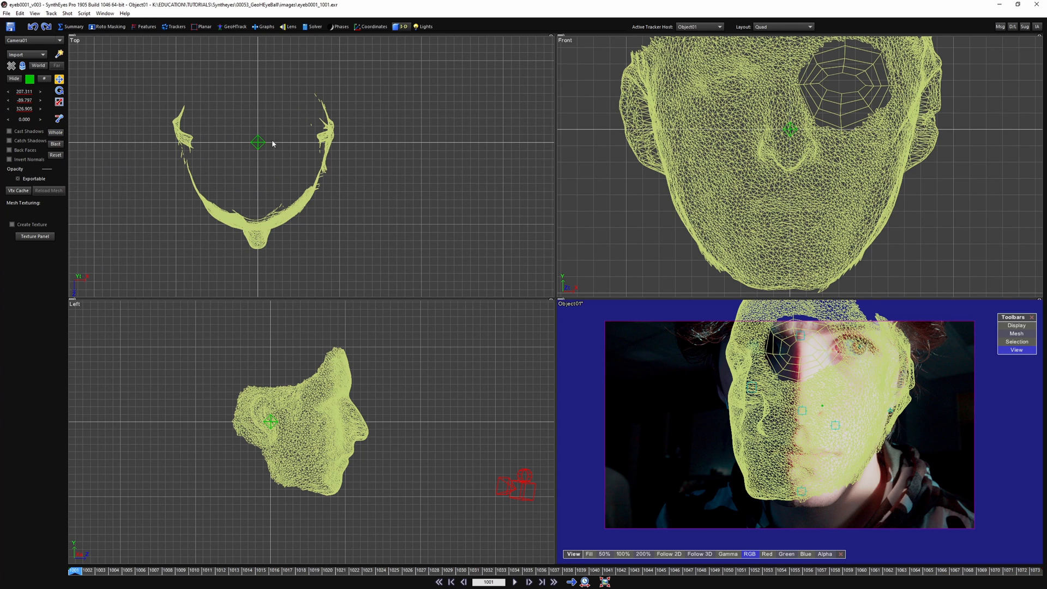
click(259, 143)
drag(261, 413, 285, 403)
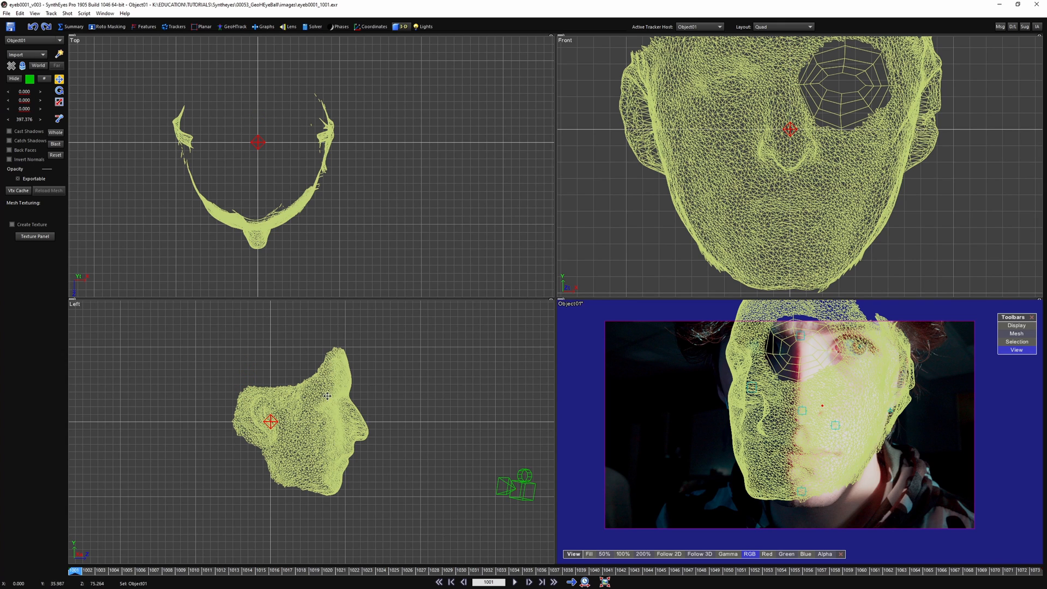
- Open a floating hierarchy view and parent the head3d mesh to Object01
click(105, 13)
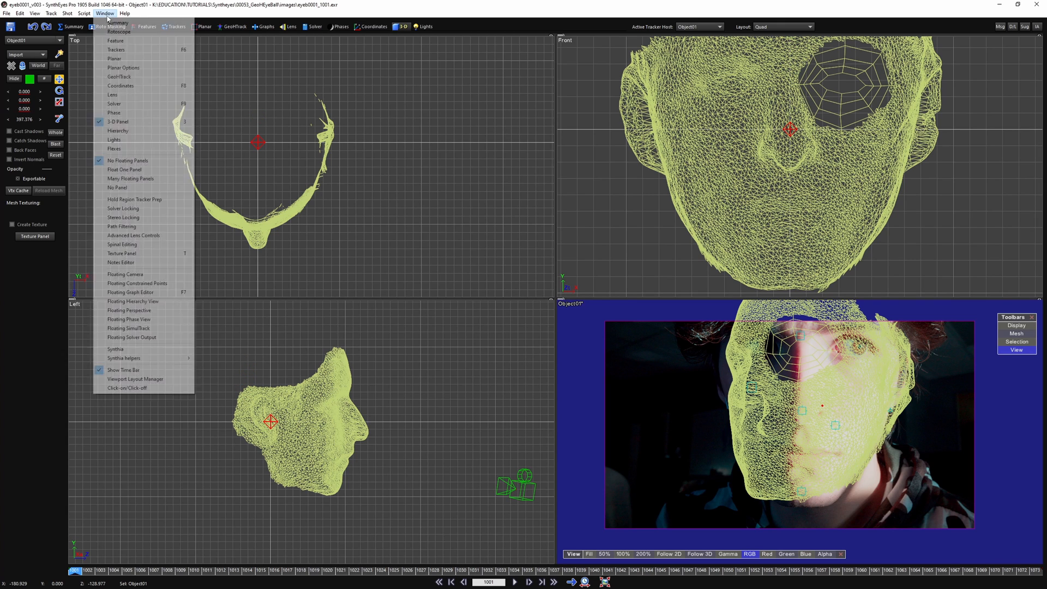
click(150, 303)
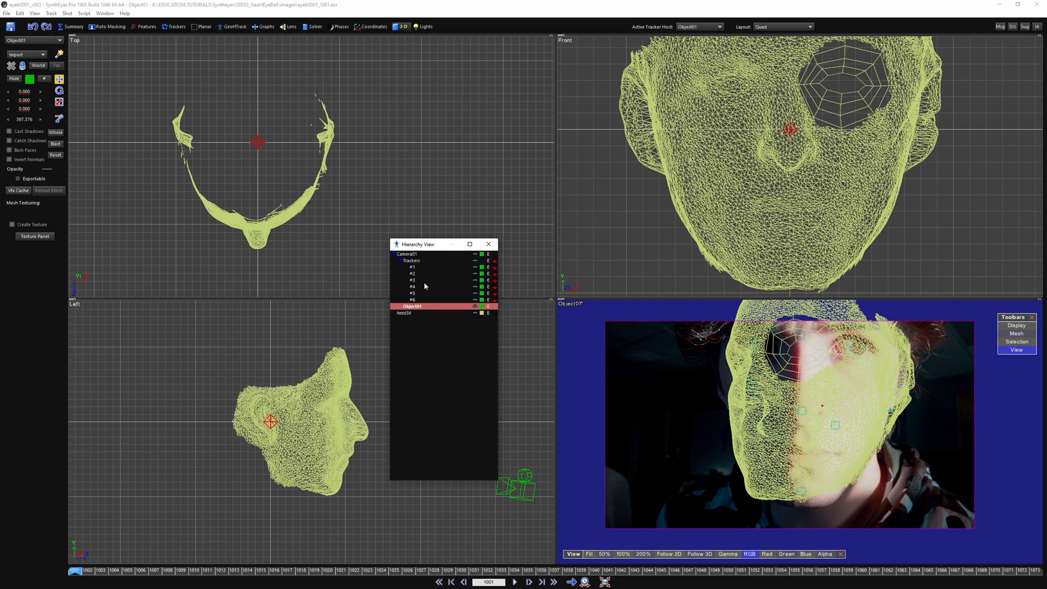
click(406, 313)
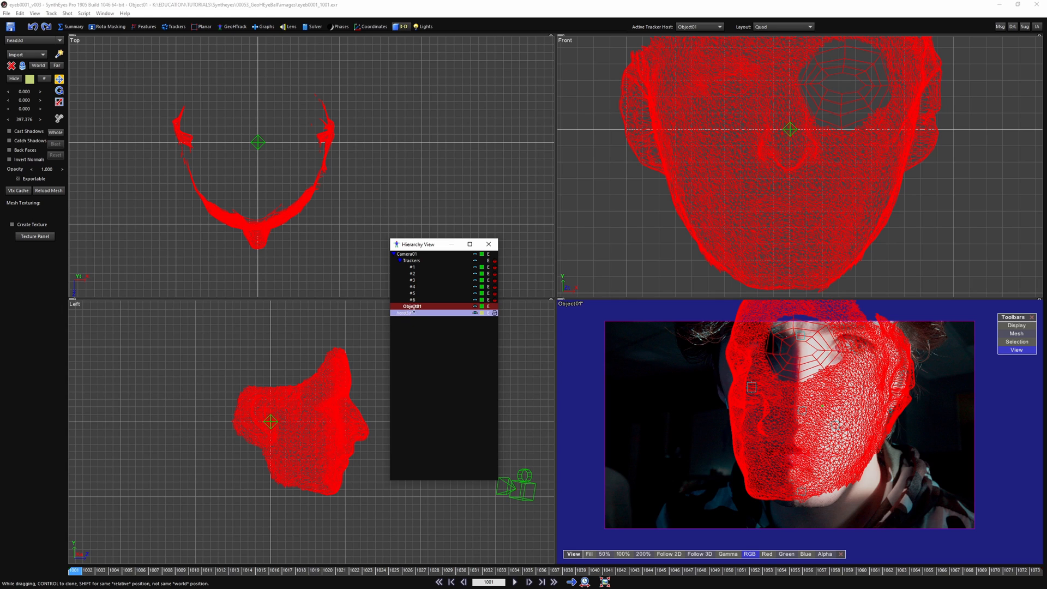
drag(414, 309, 418, 308)
- Reassign trackers #1 to #6 from Camera01 to Object01 in the hierarchy and dismiss the hierarchy view
click(416, 301)
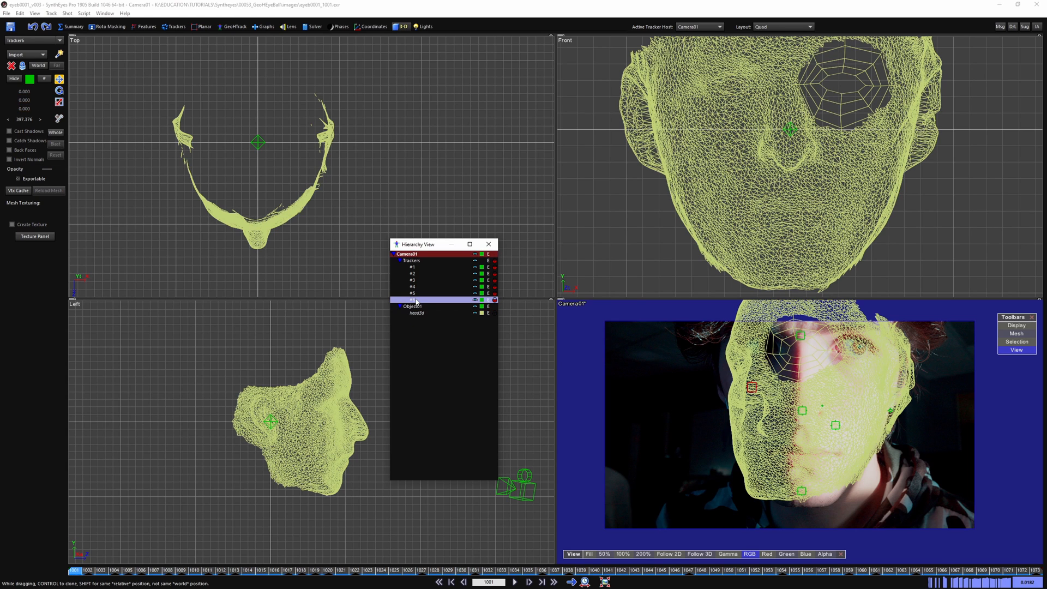
click(413, 267)
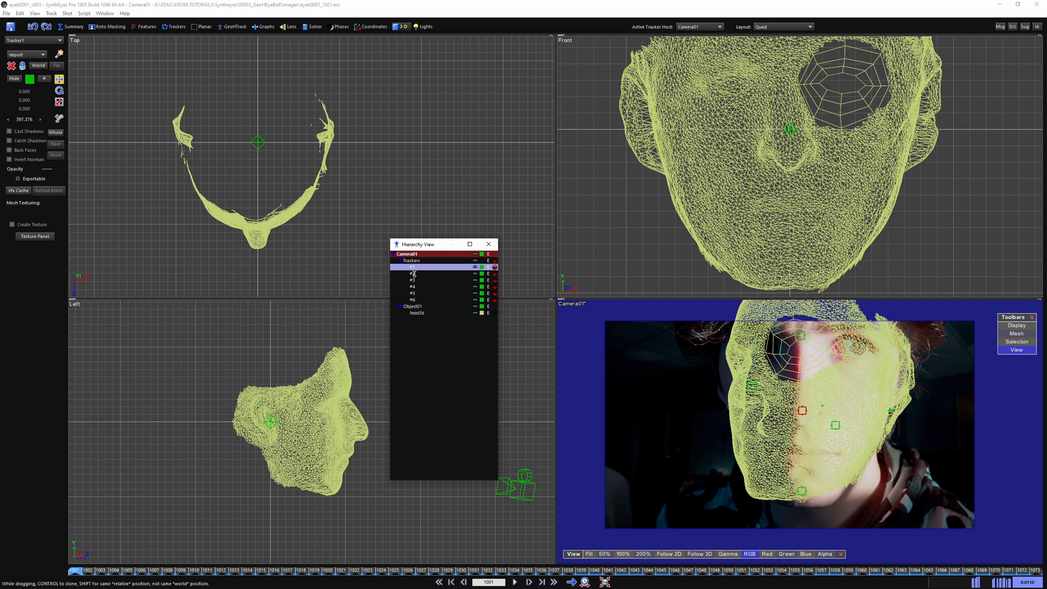
click(413, 273)
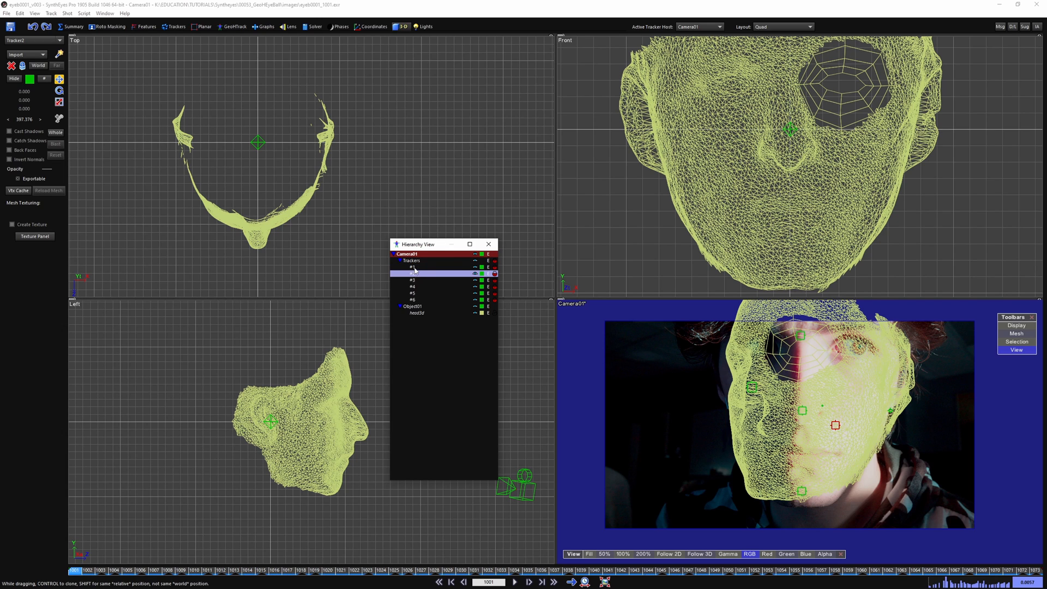
shift+click(414, 300)
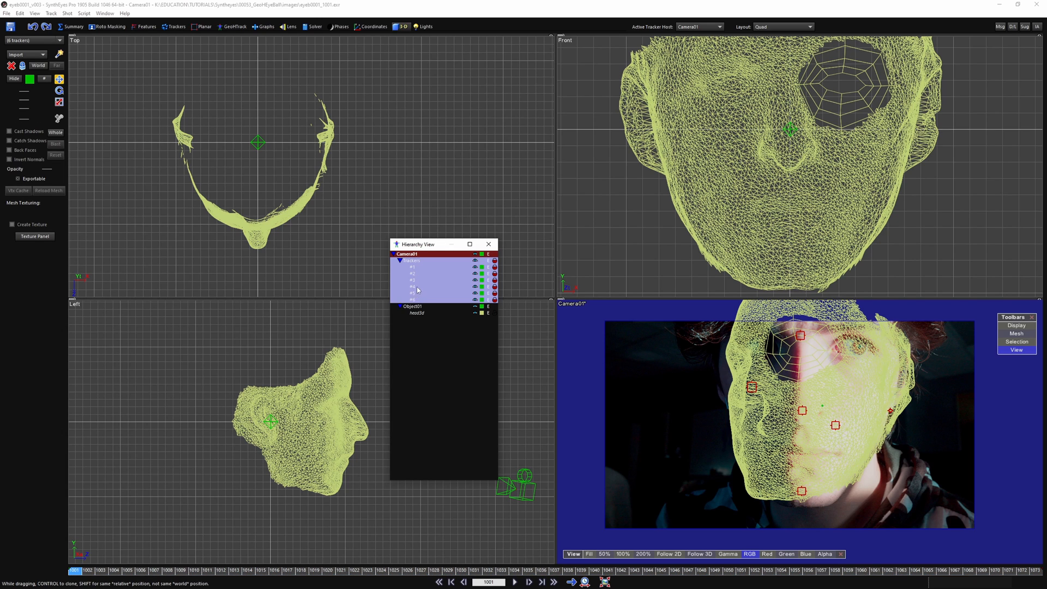
drag(416, 292, 419, 306)
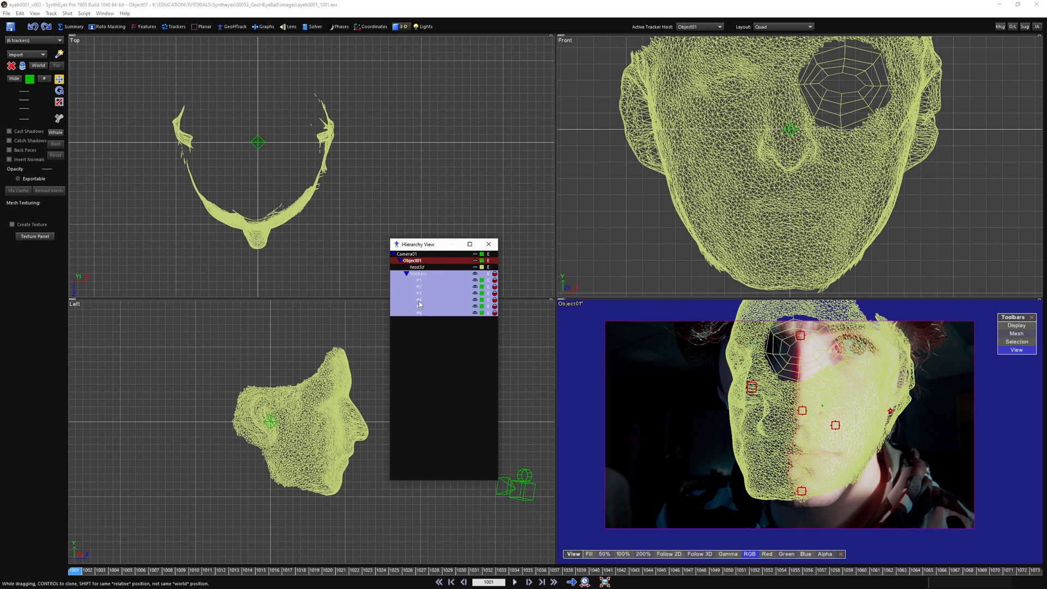
click(417, 262)
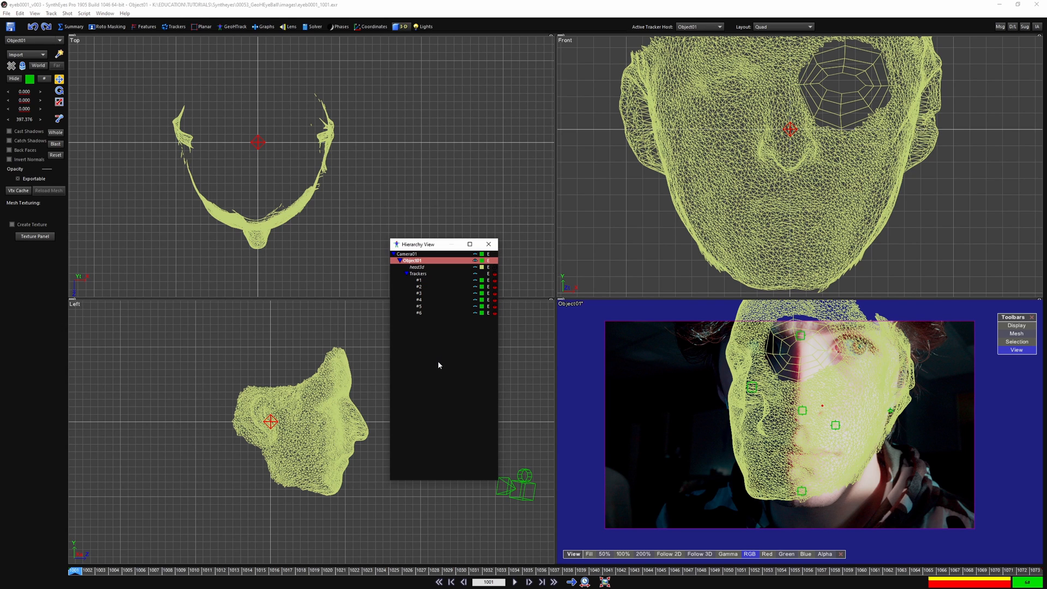
click(631, 364)
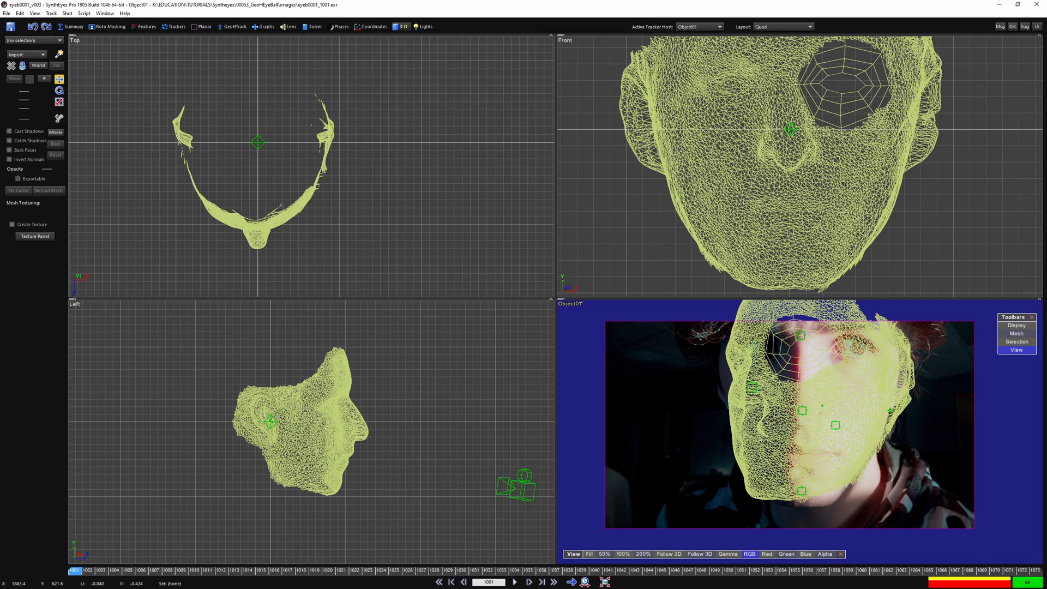
- Go to frame 1027 and show the shot in the perspective view
key(5)
drag(75, 570, 422, 571)
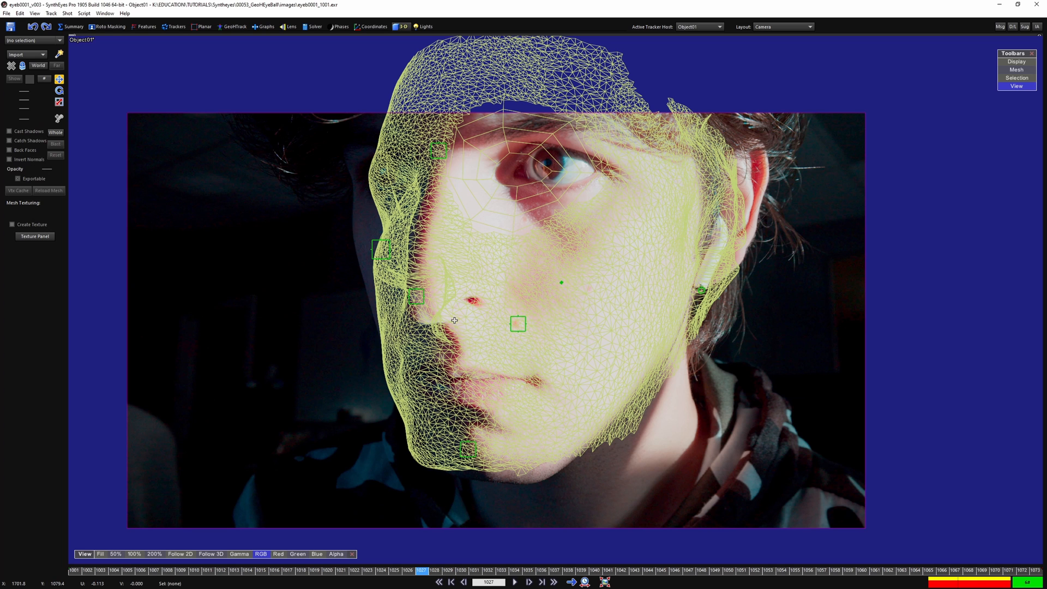
key(5)
scroll(512, 330, down, 1)
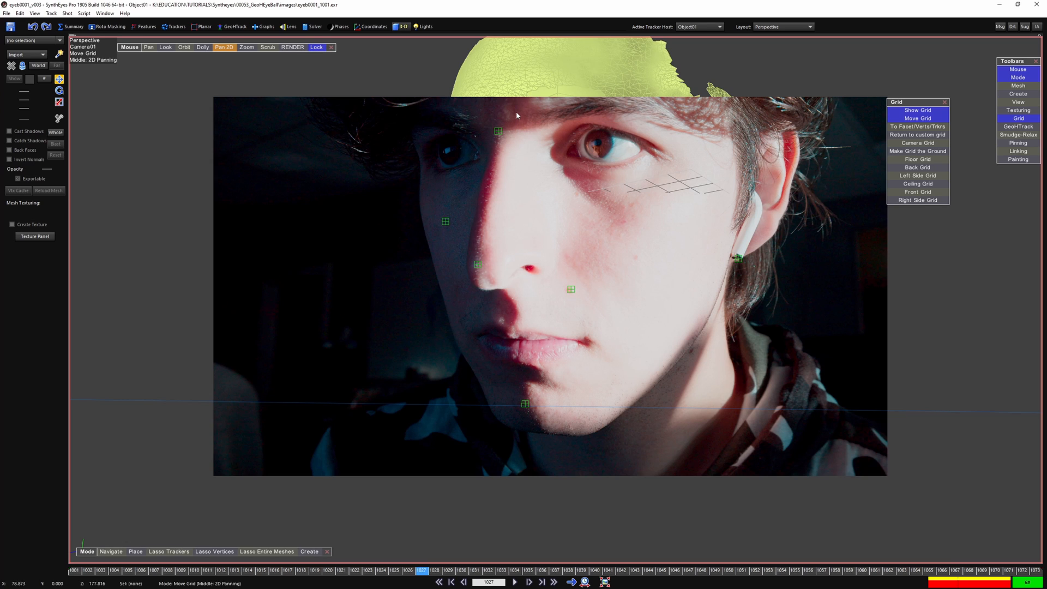
- Set the solver's world size to 1000
click(313, 26)
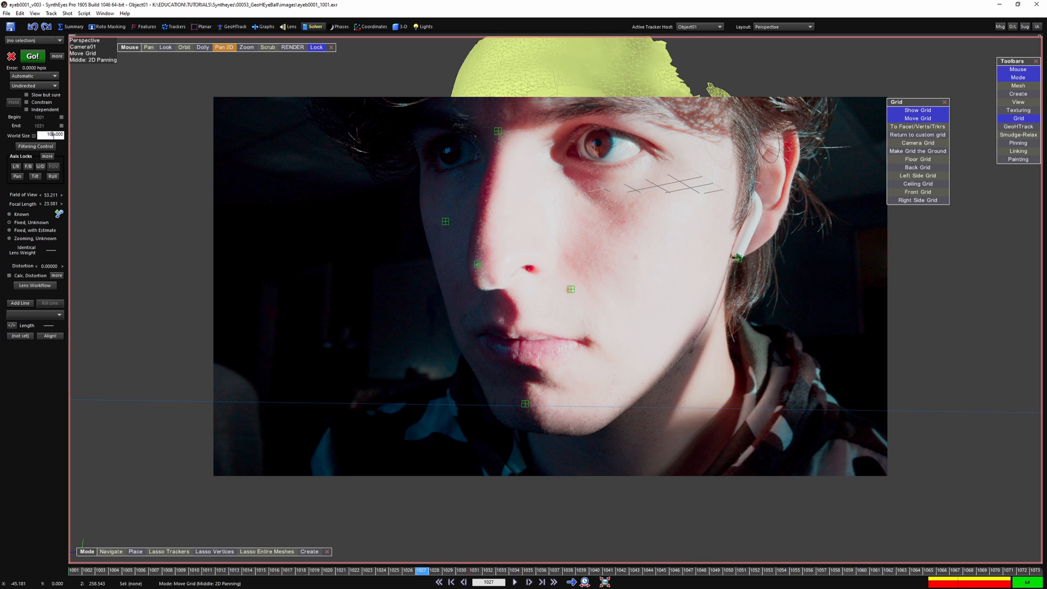
text(0)
key(Return)
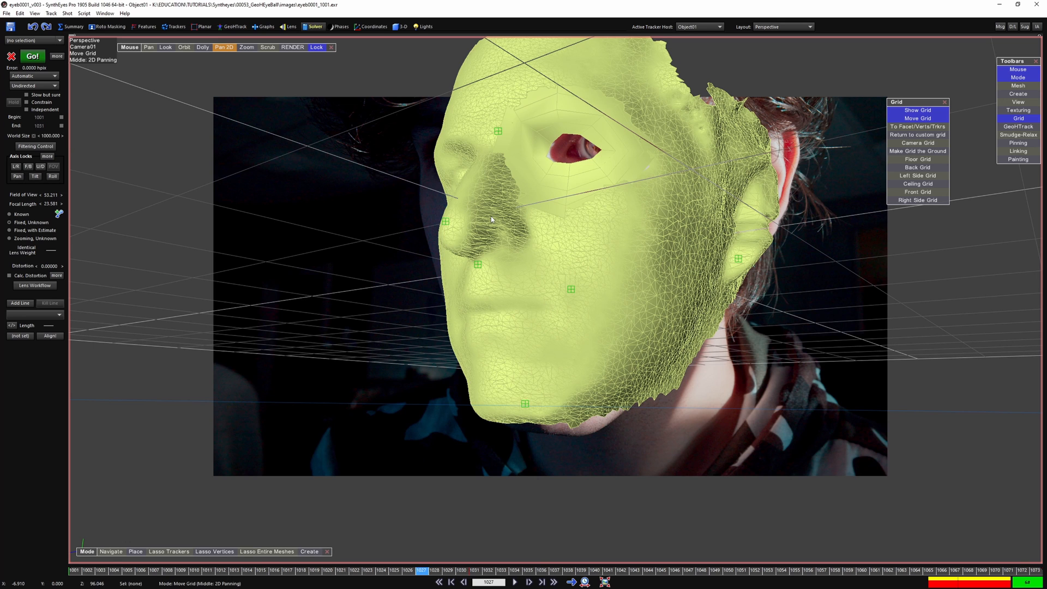
- Show the Pinning tools in the perspective view and display the head mesh as wireframe
scroll(491, 219, up, 2)
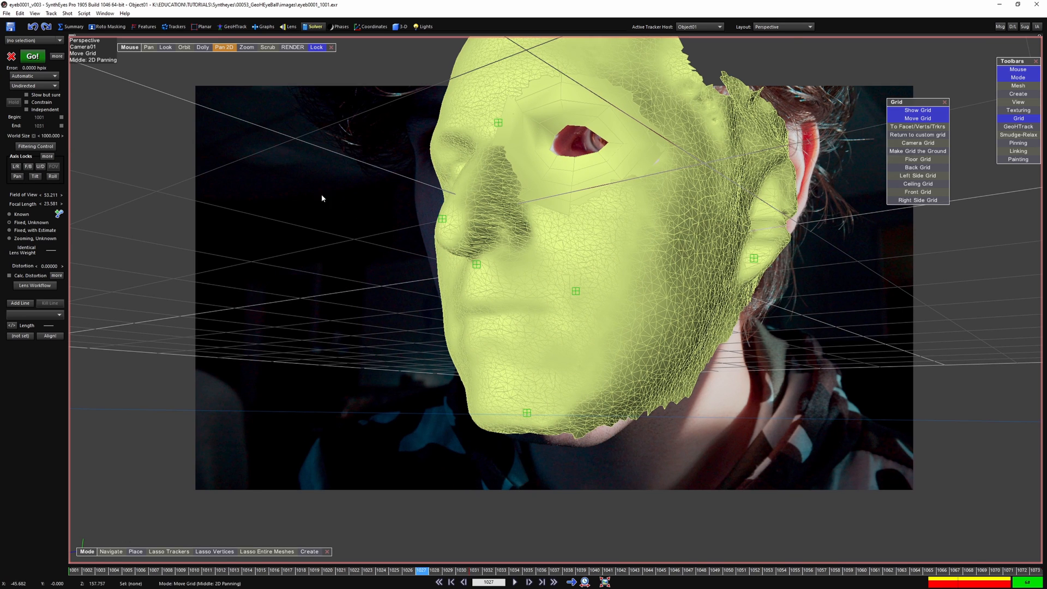
right_click(295, 187)
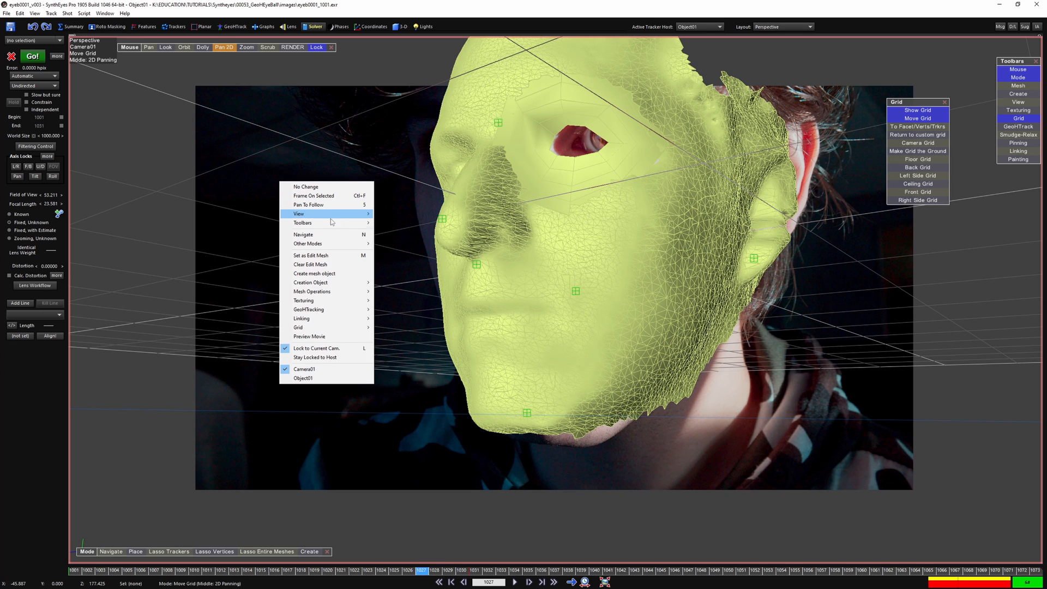
mouse_move(333, 223)
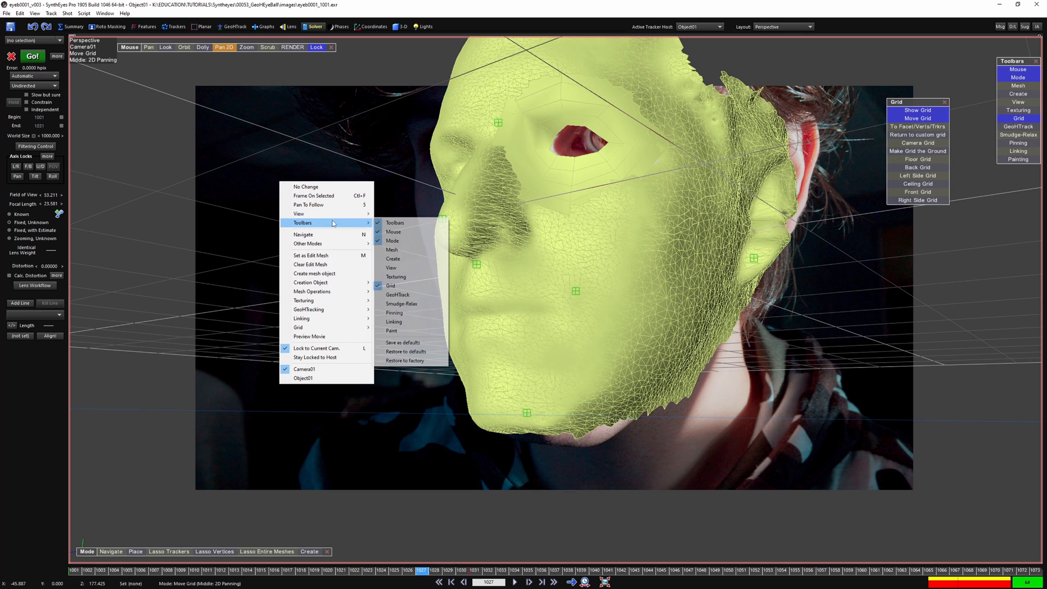
click(412, 317)
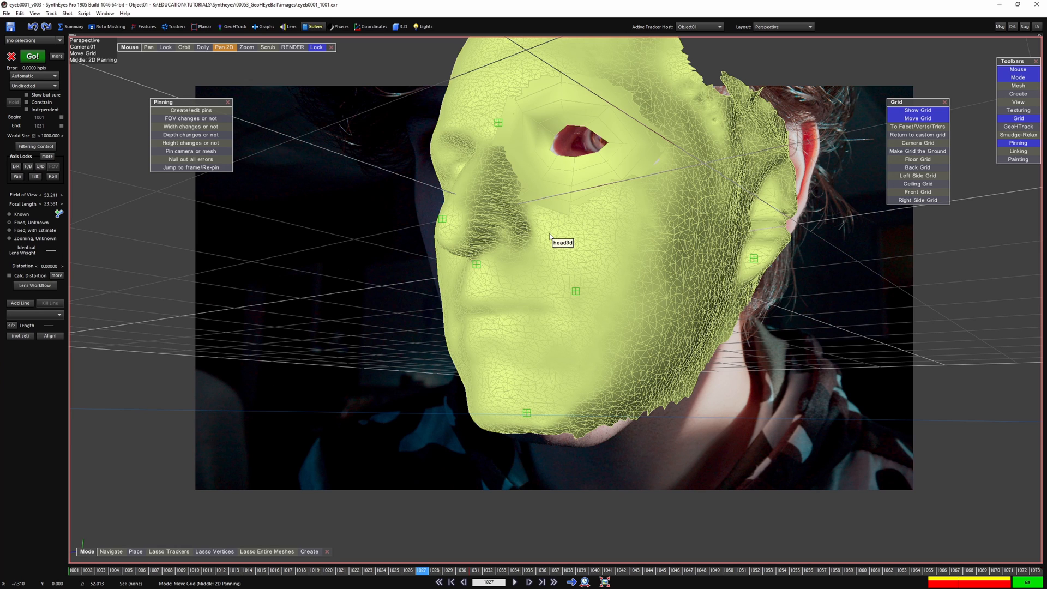
key(w)
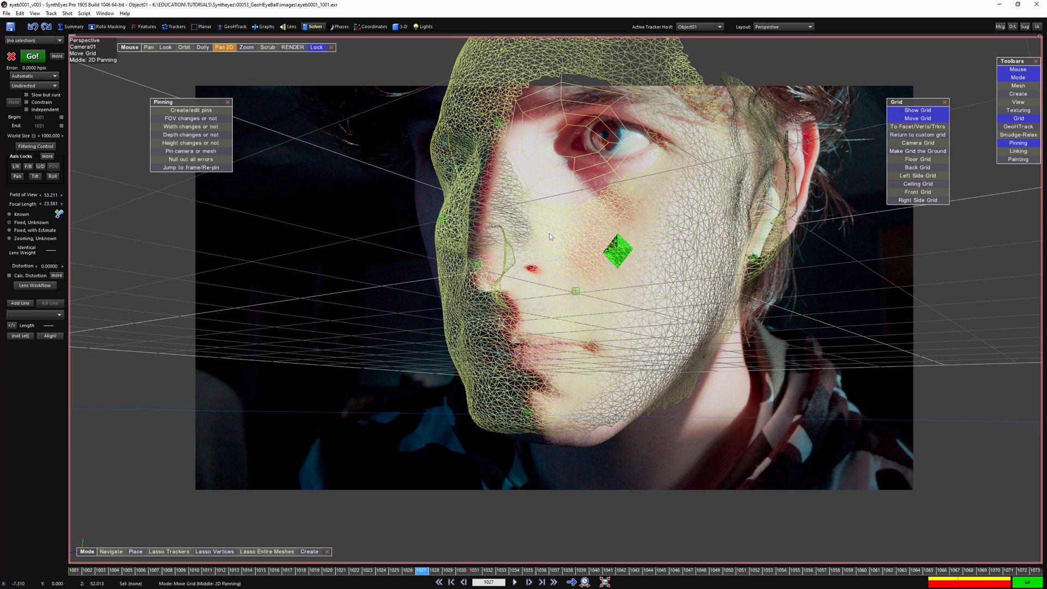
- Start creating pins on the head3d mesh and pin the outer and inner corners of the lit eye to the footage
click(205, 112)
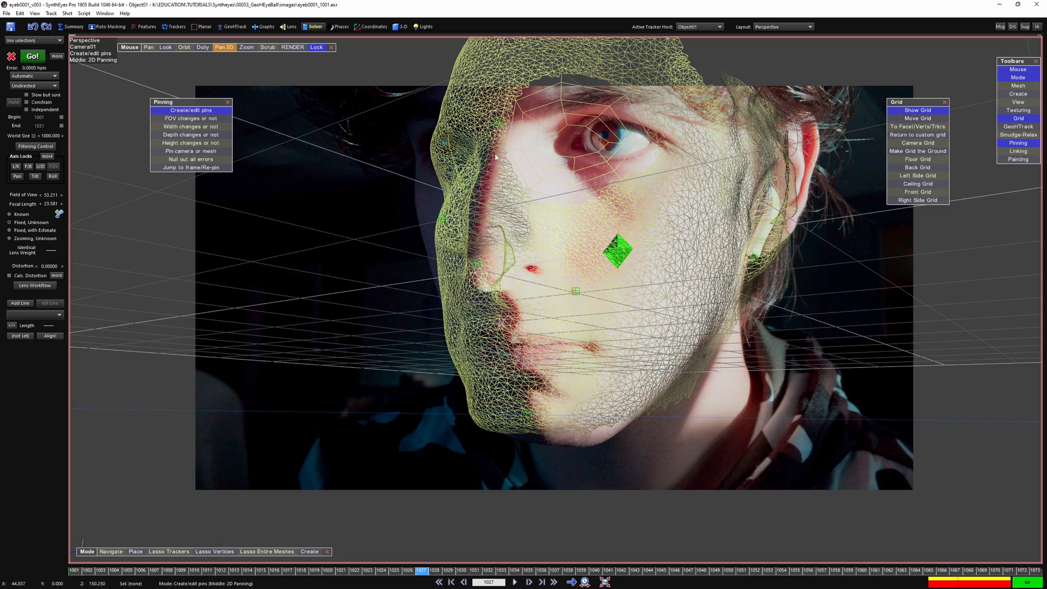
mouse_move(491, 153)
mouse_down()
mouse_move(510, 175)
mouse_move(489, 183)
mouse_move(503, 154)
mouse_up()
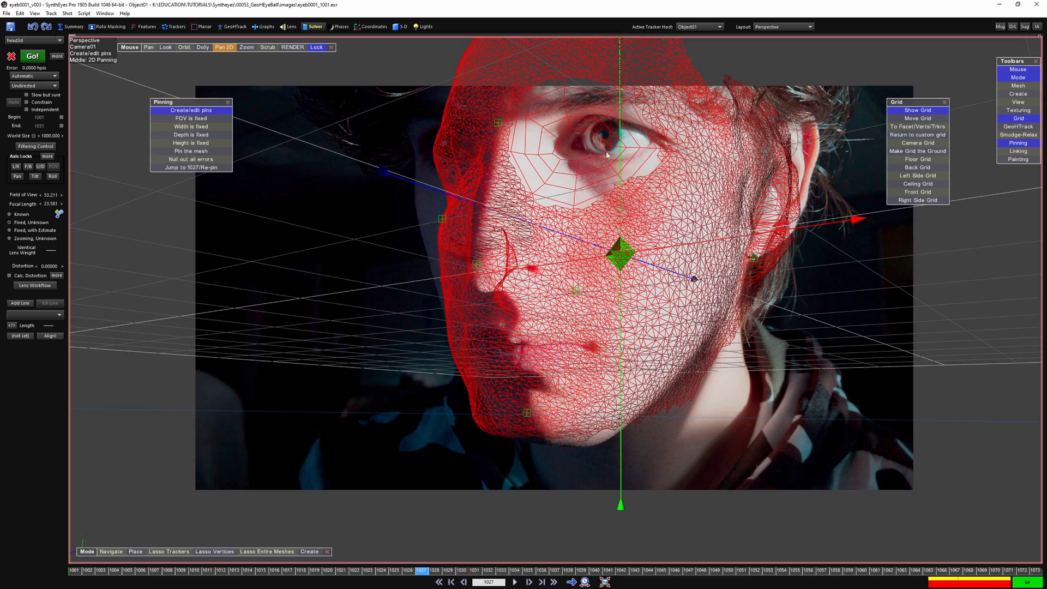
scroll(593, 143, up, 3)
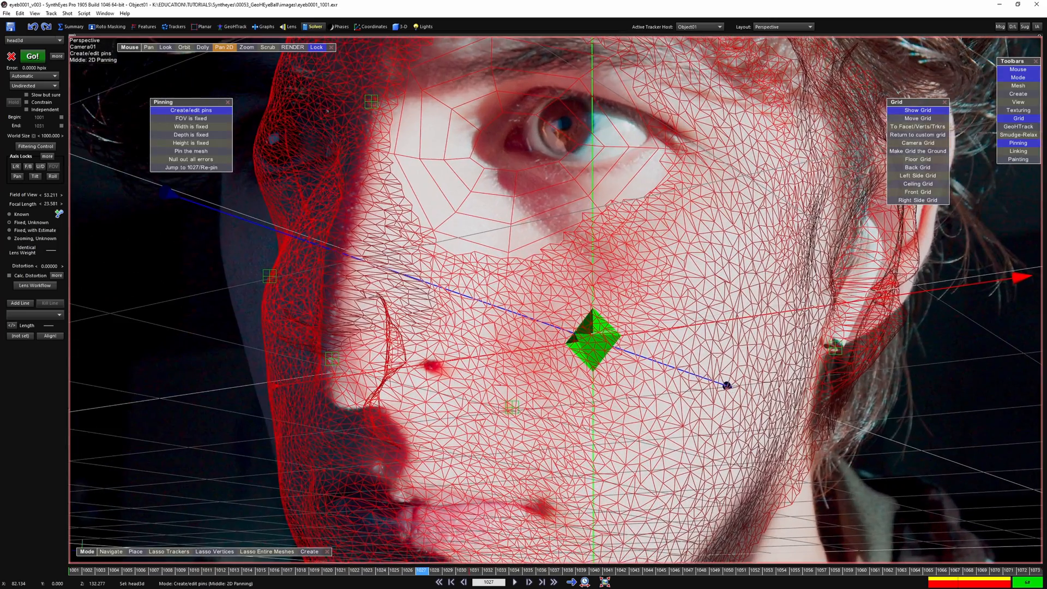
drag(597, 141, 658, 133)
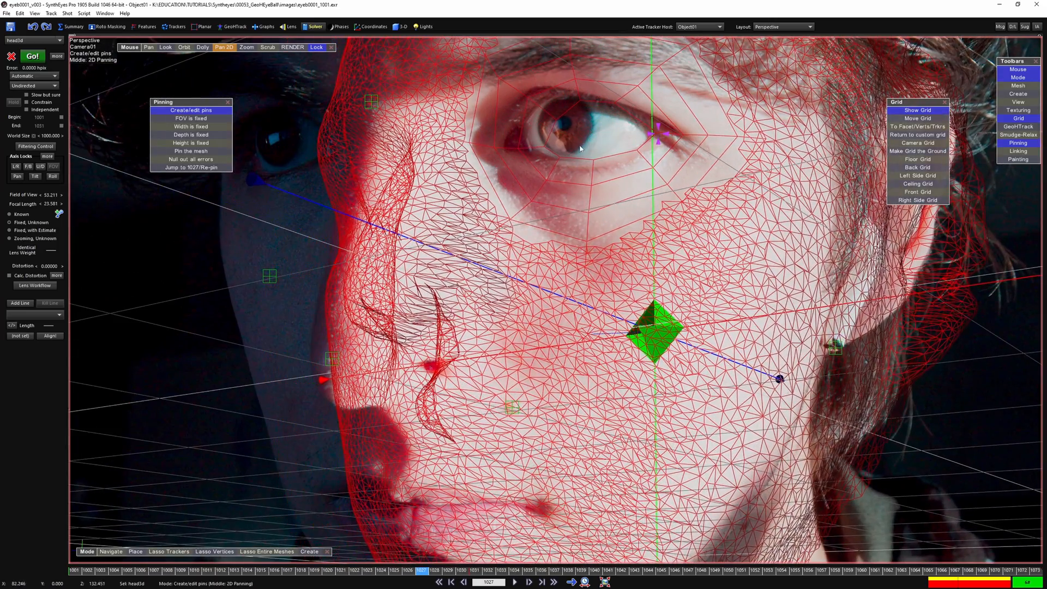
drag(542, 151, 501, 143)
- Turn on occluded wireframes in the perspective view
scroll(574, 206, down, 3)
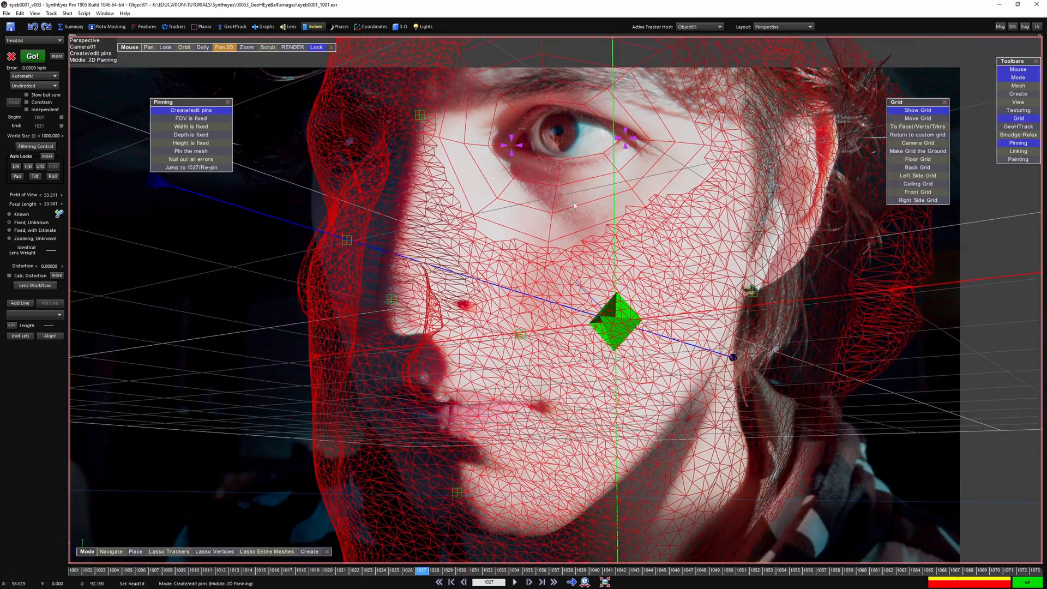
scroll(326, 290, up, 2)
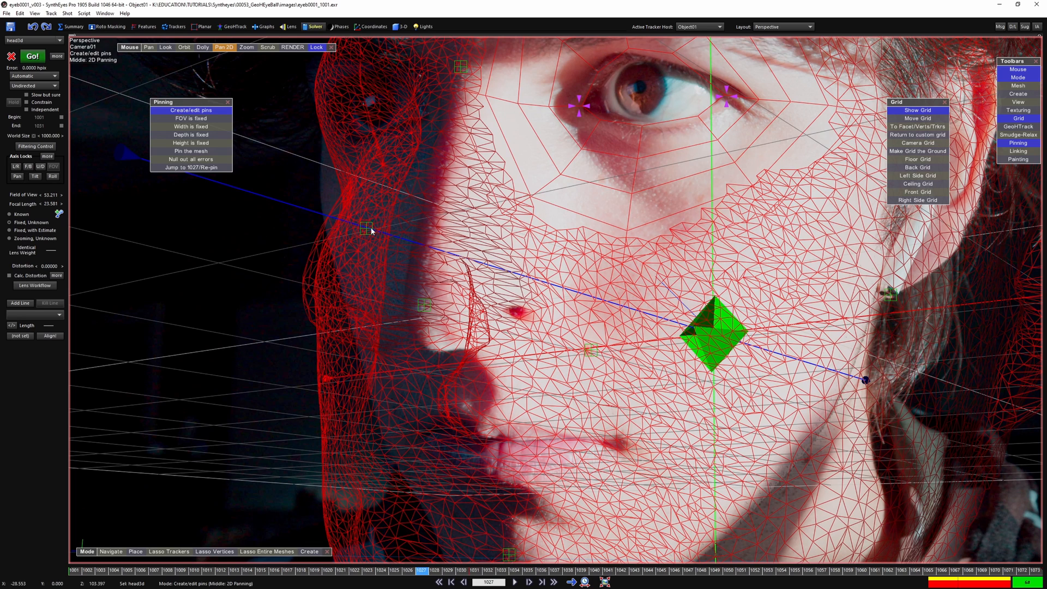
right_click(349, 254)
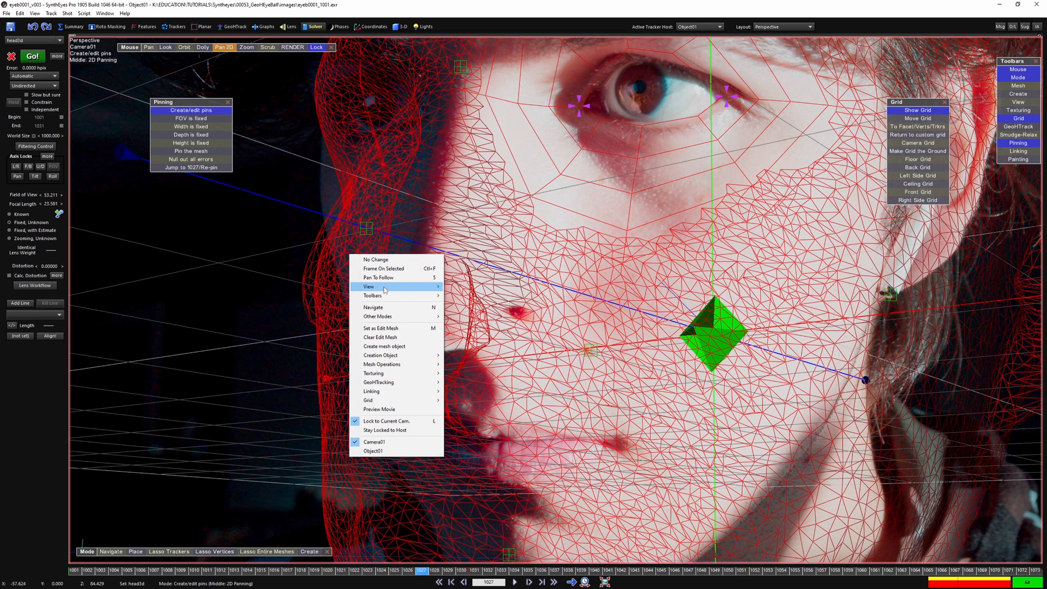
mouse_move(386, 289)
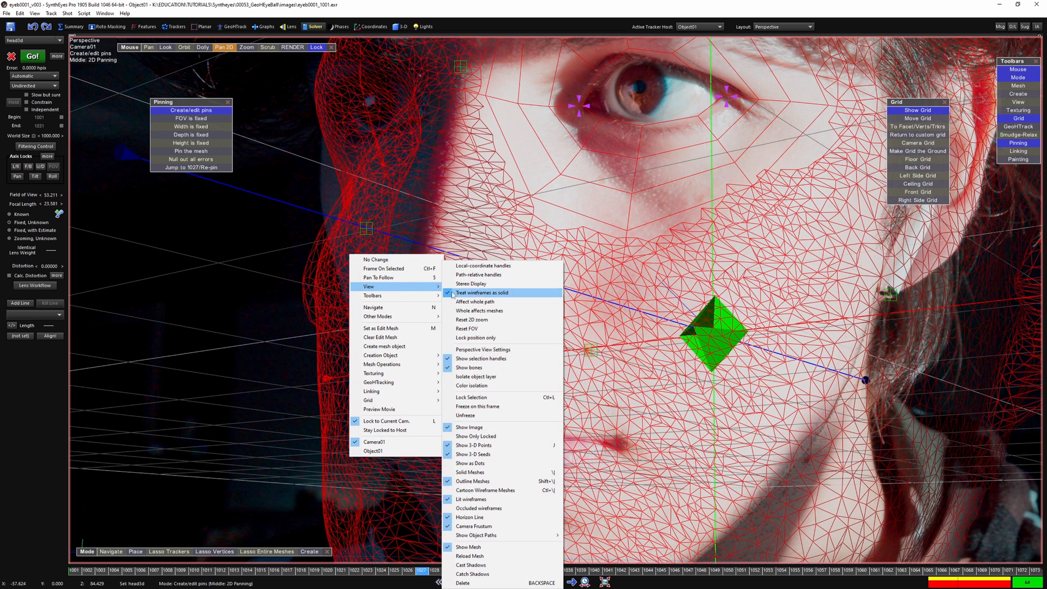
click(508, 508)
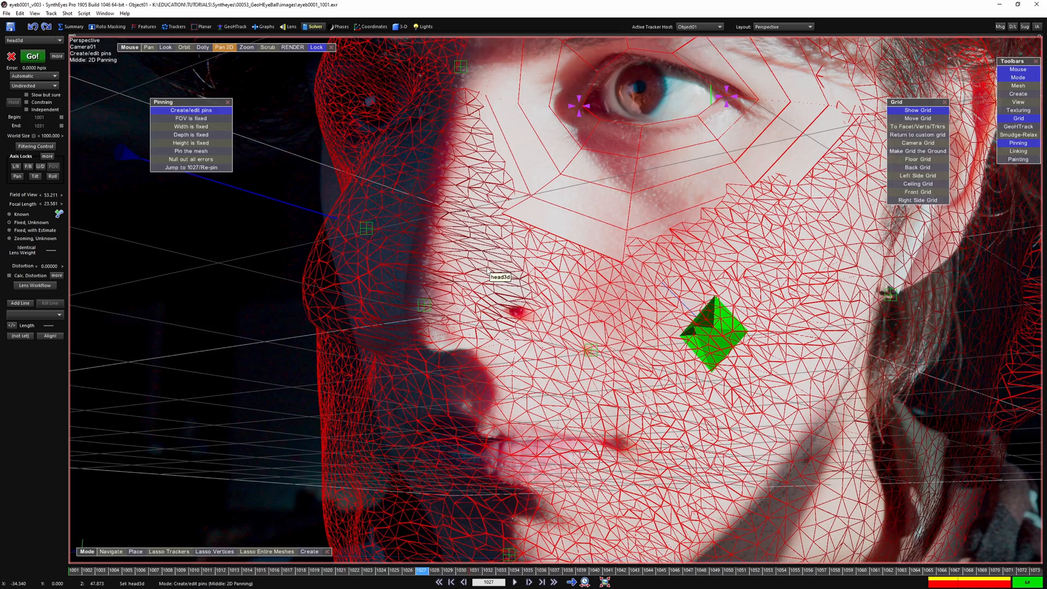
- Pin the mesh's nose tip to the actor's nose and the far eye area to the shadowed eye
drag(305, 279, 415, 305)
scroll(523, 277, down, 3)
middle_drag(339, 213, 342, 262)
scroll(341, 262, up, 5)
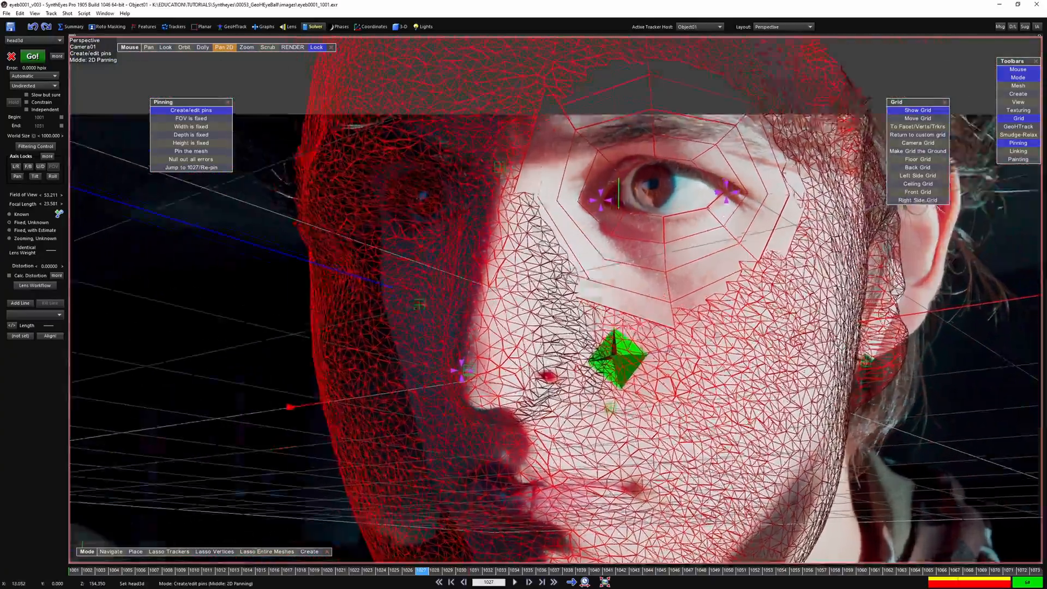
mouse_move(341, 262)
mouse_down()
mouse_move(430, 191)
mouse_move(415, 208)
mouse_up()
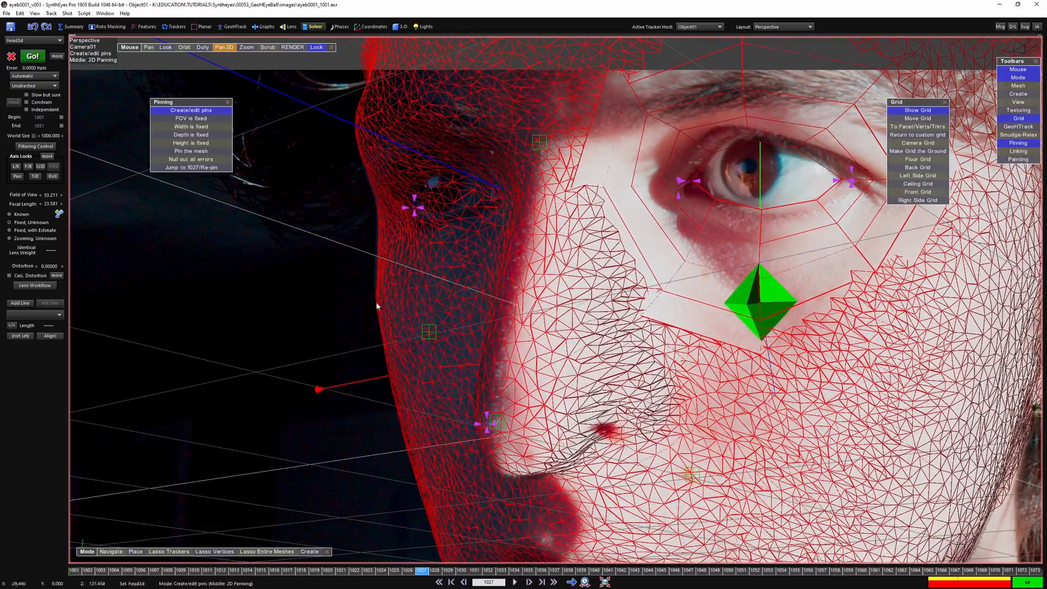
- Pin the edge of the mesh beside the mouth to the shadowed outline of the face
scroll(375, 302, down, 3)
scroll(375, 302, down, 1)
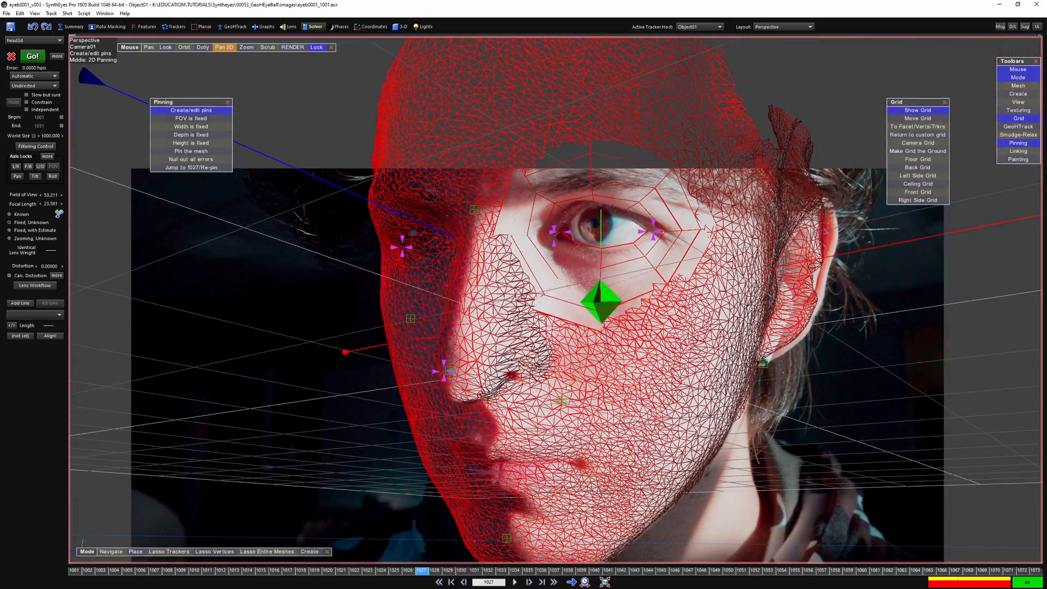
scroll(439, 471, up, 6)
middle_drag(546, 510, 548, 379)
drag(439, 396, 452, 389)
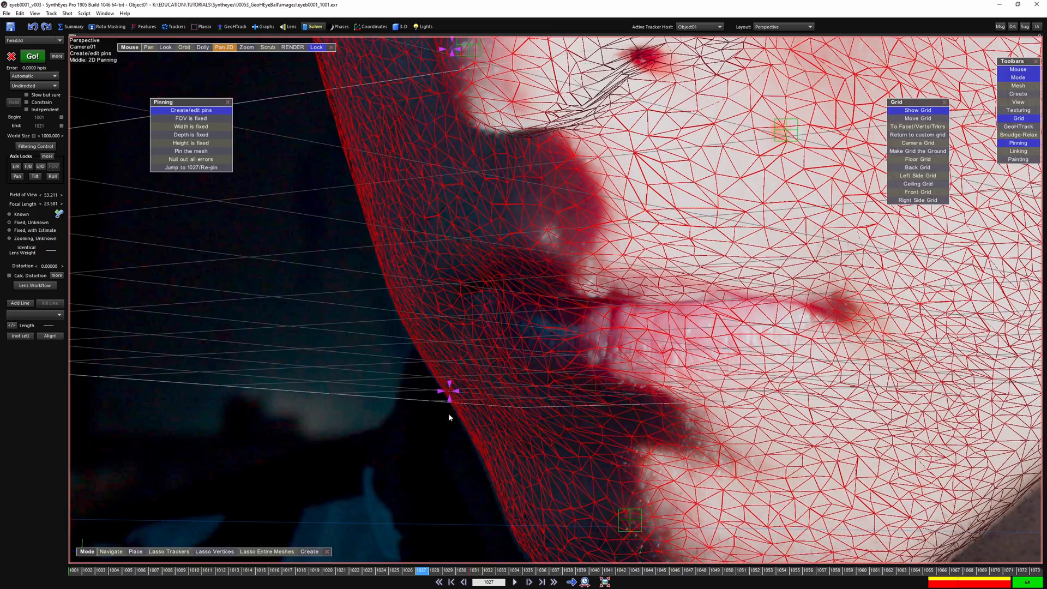
- Pin the bottom of the mesh's chin to the actor's chin line
scroll(448, 413, down, 4)
scroll(449, 404, down, 3)
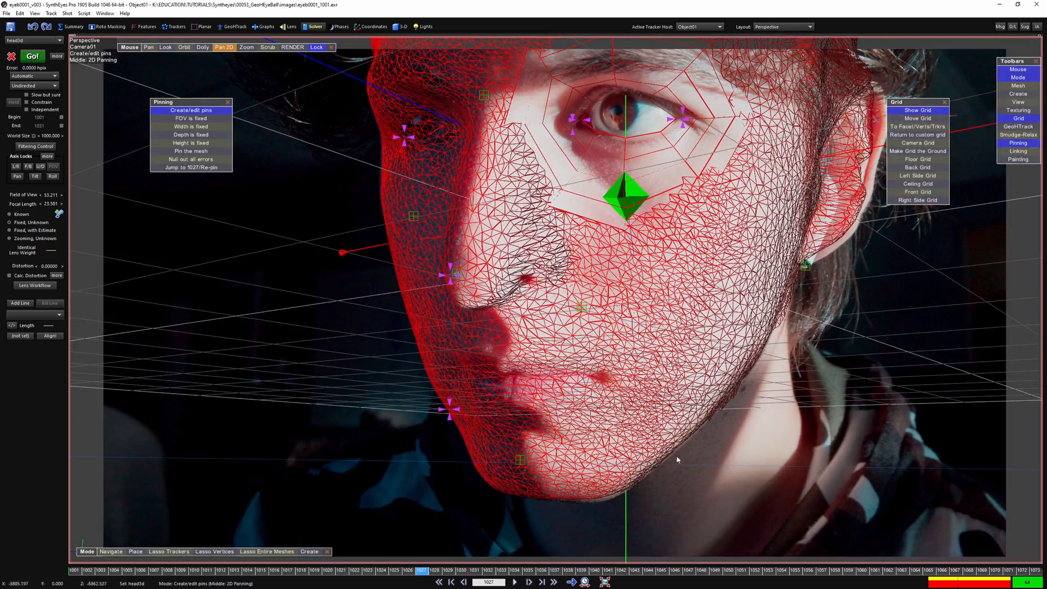
scroll(571, 516, up, 5)
scroll(551, 472, down, 2)
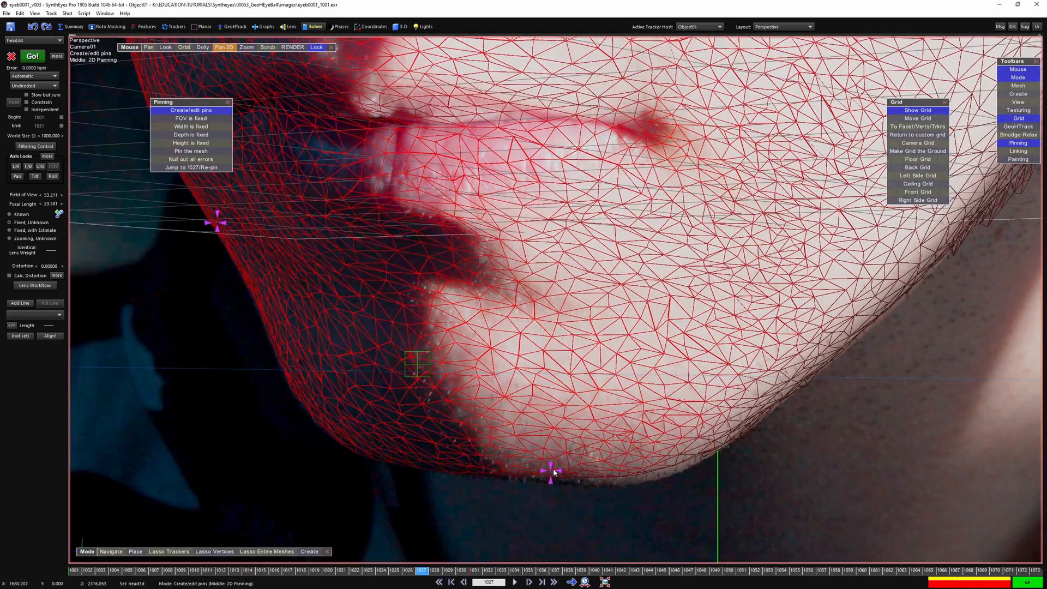
scroll(551, 473, down, 5)
middle_drag(818, 180, 647, 302)
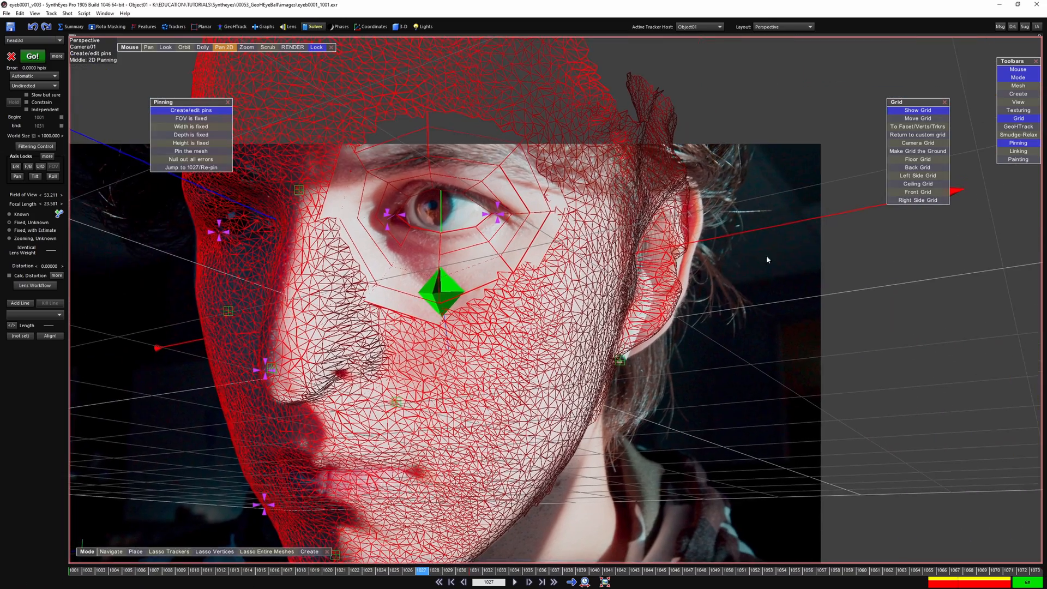
- Pin the outer edge of the mesh's ear to the upper back rim of the actor's ear
scroll(686, 210, up, 4)
drag(685, 198, 712, 180)
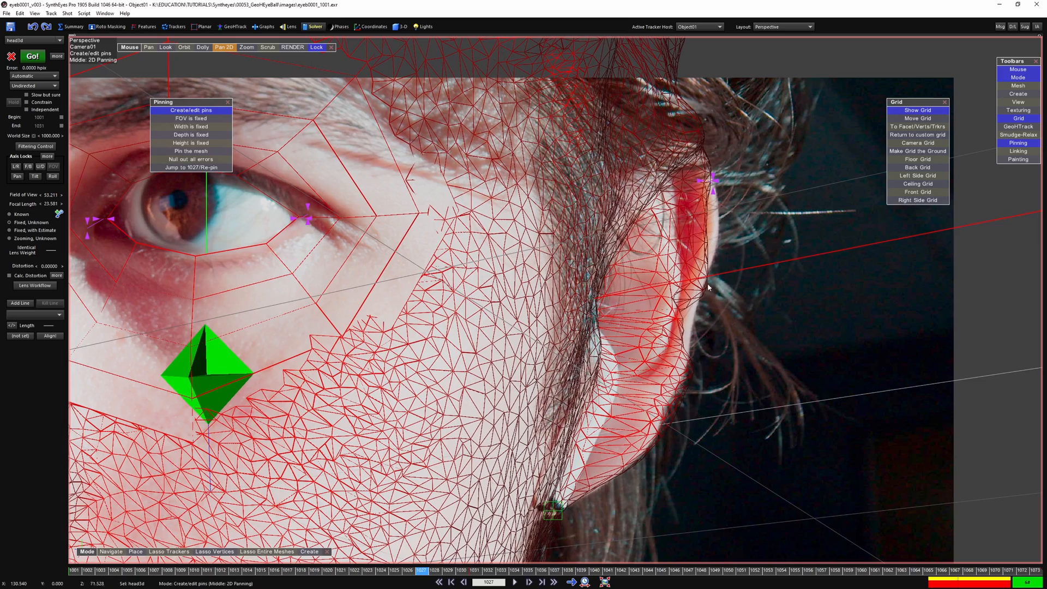
scroll(715, 275, down, 4)
middle_drag(714, 275, 800, 187)
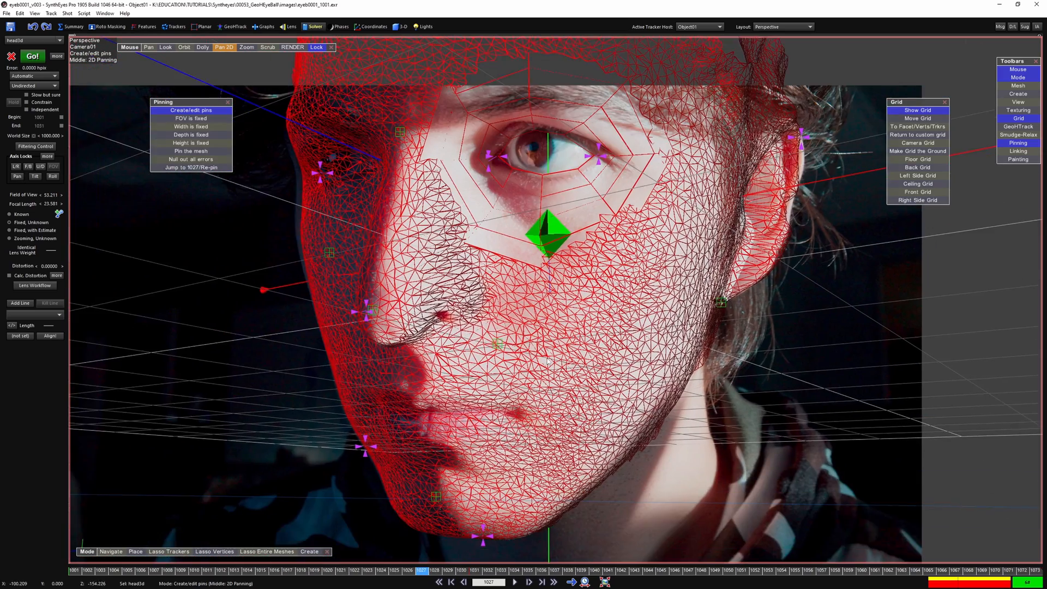
- Check the fit around the nose and nudge the far-eye pin slightly outward onto the shadowed eye
scroll(388, 335, up, 4)
middle_drag(388, 334, 434, 402)
scroll(335, 329, up, 2)
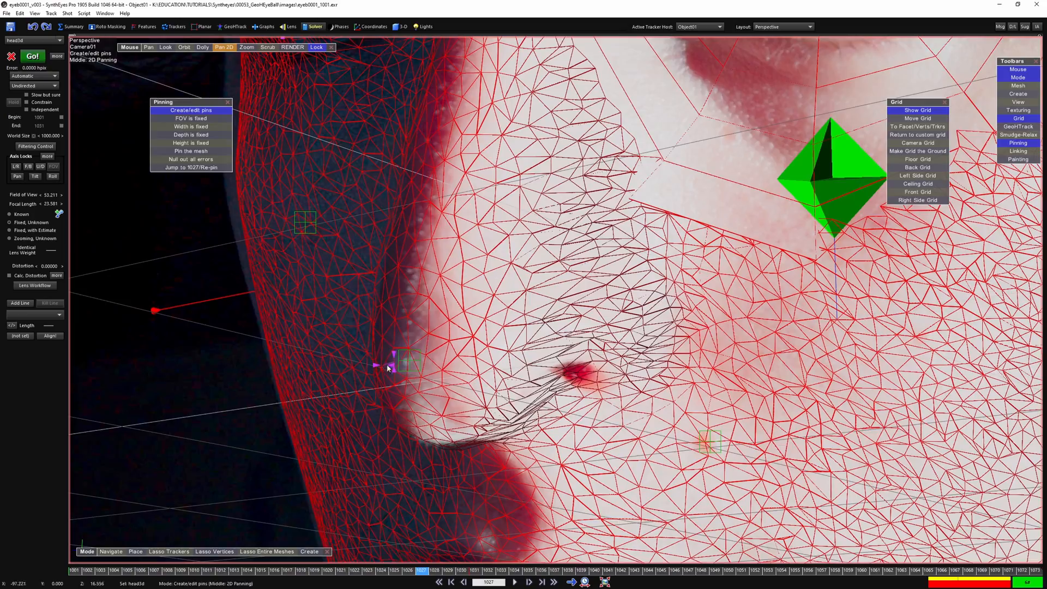
scroll(393, 363, down, 5)
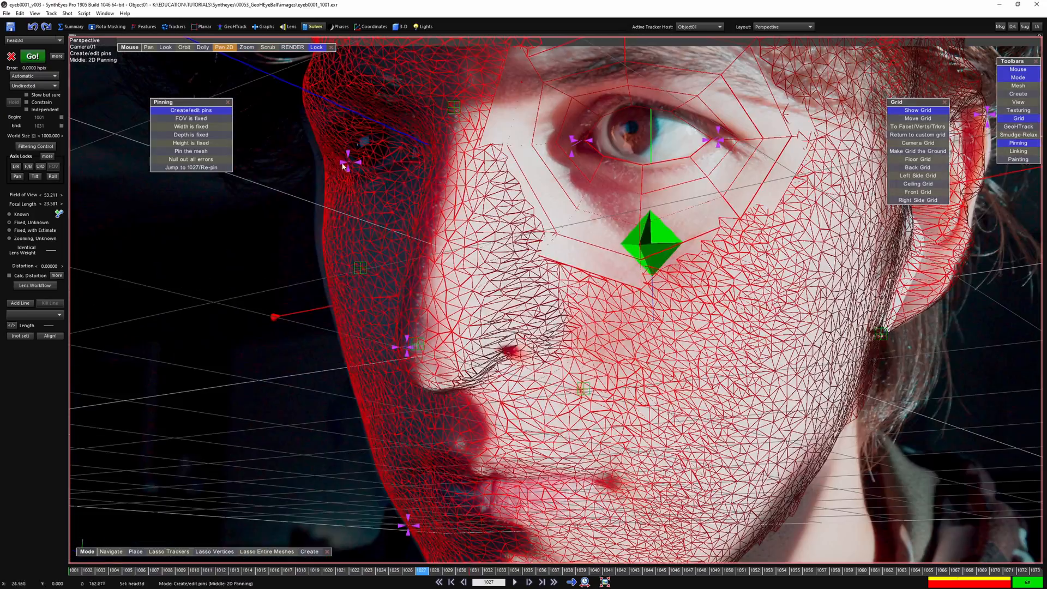
drag(342, 167, 336, 164)
scroll(539, 277, down, 2)
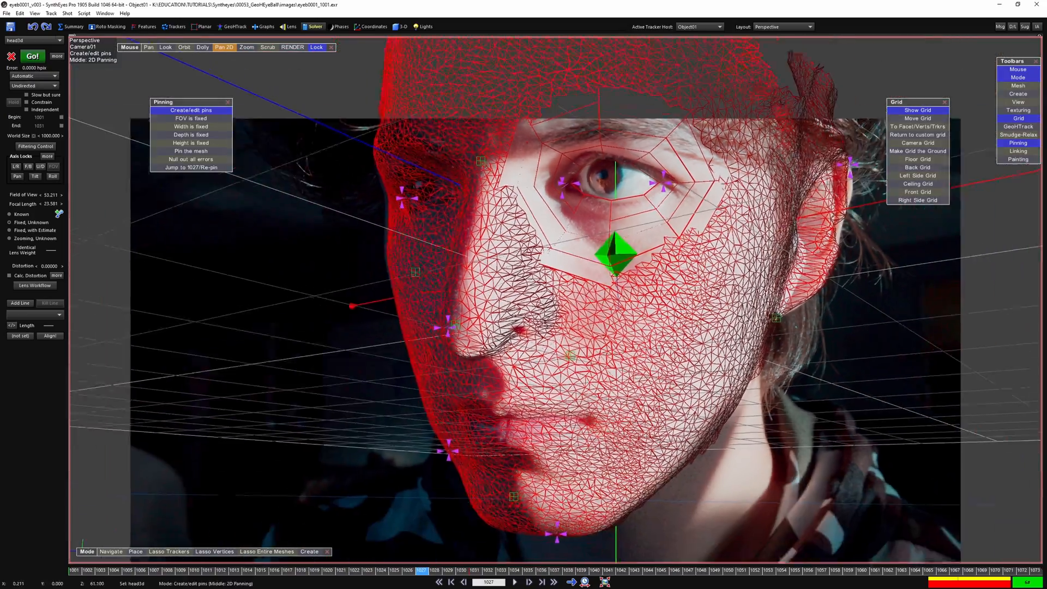
scroll(382, 217, up, 5)
scroll(442, 275, down, 5)
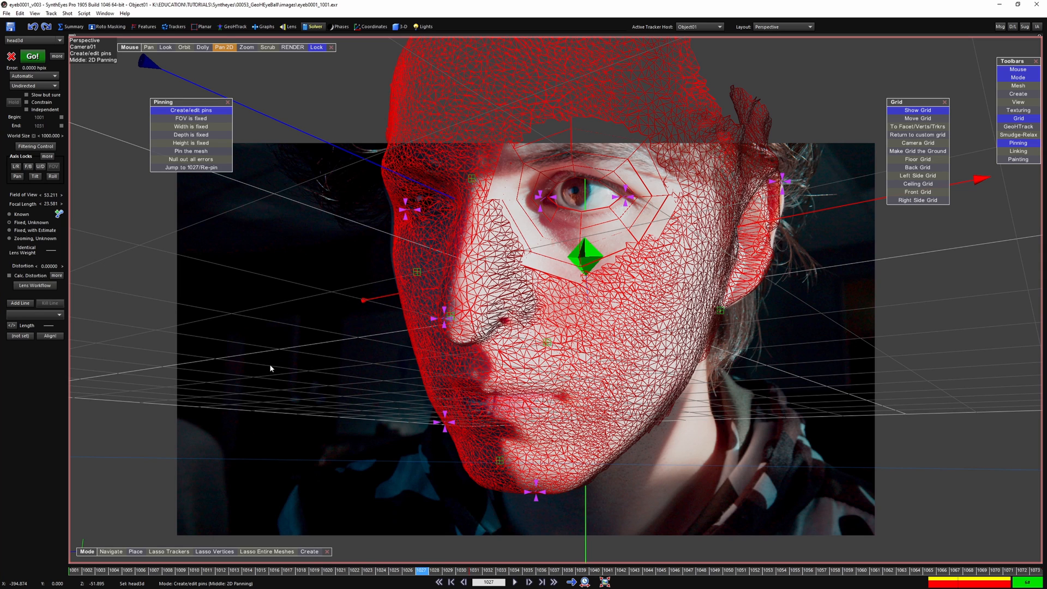
- Try another small adjustment of the pin at the shadowed eye and undo it
mouse_move(420, 213)
mouse_down()
mouse_move(424, 221)
mouse_move(410, 212)
mouse_up()
key(ctrl+z)
scroll(350, 235, up, 4)
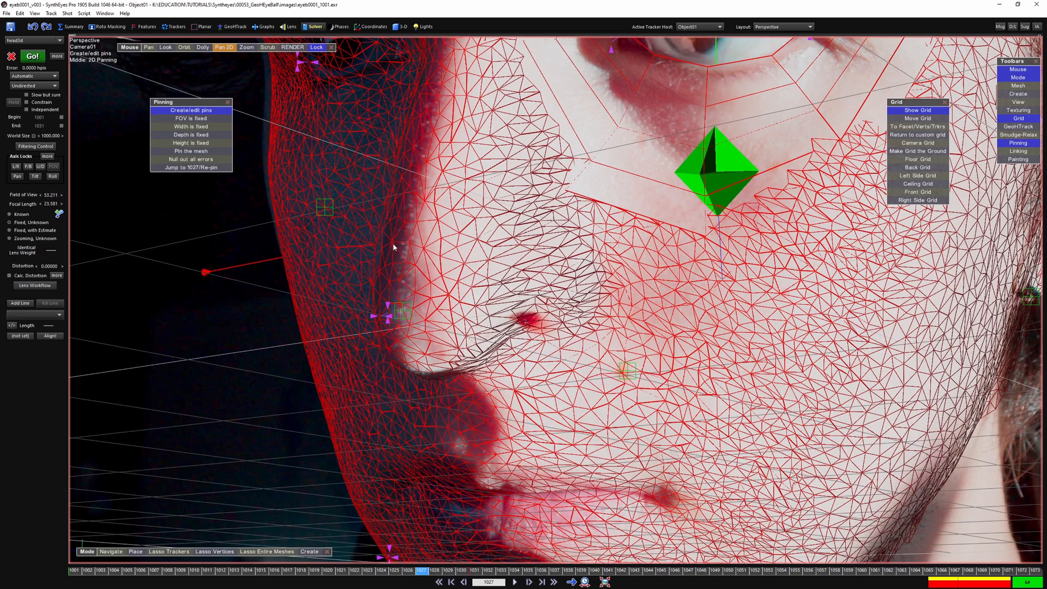
- Switch to the camera view and display the head mesh with solid shading
key(7)
scroll(409, 264, up, 3)
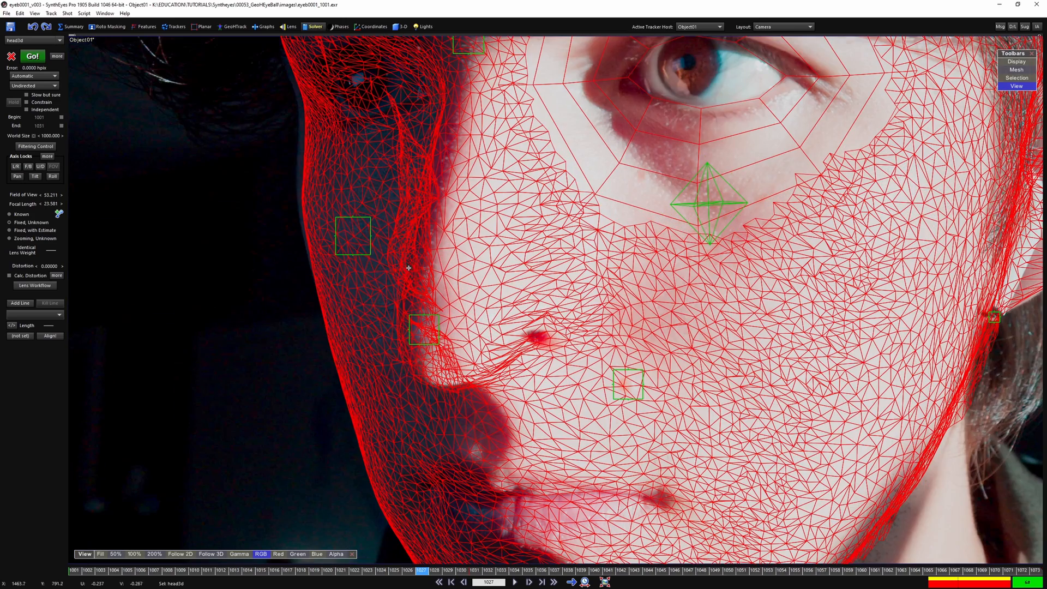
key(w)
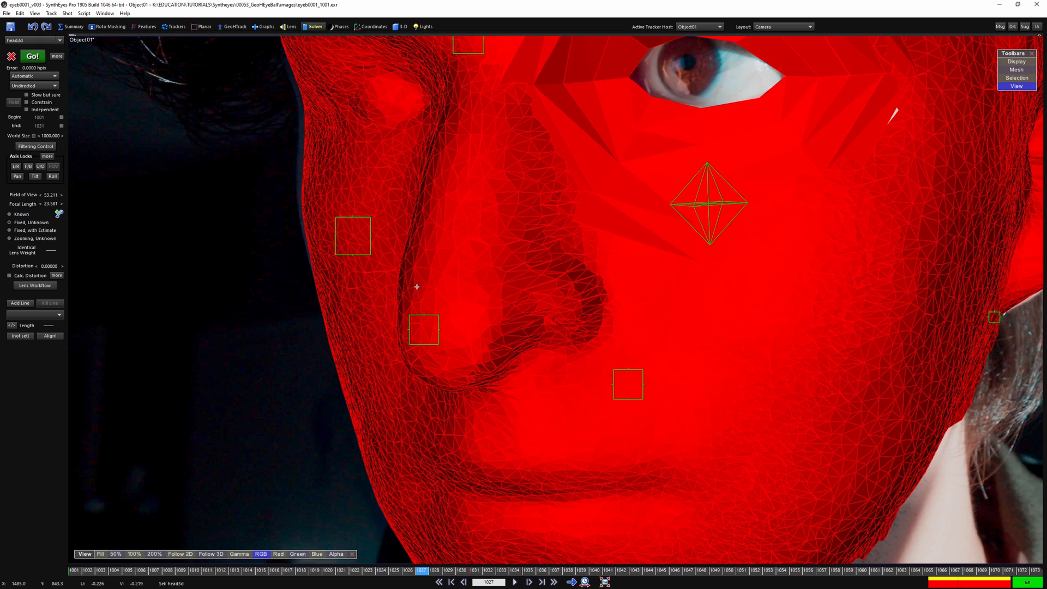
- Compare the head mesh with the footage by toggling its visibility repeatedly, checking the nose and face outline
key(m)
key(m)
key(m)
key(m)
key(m)
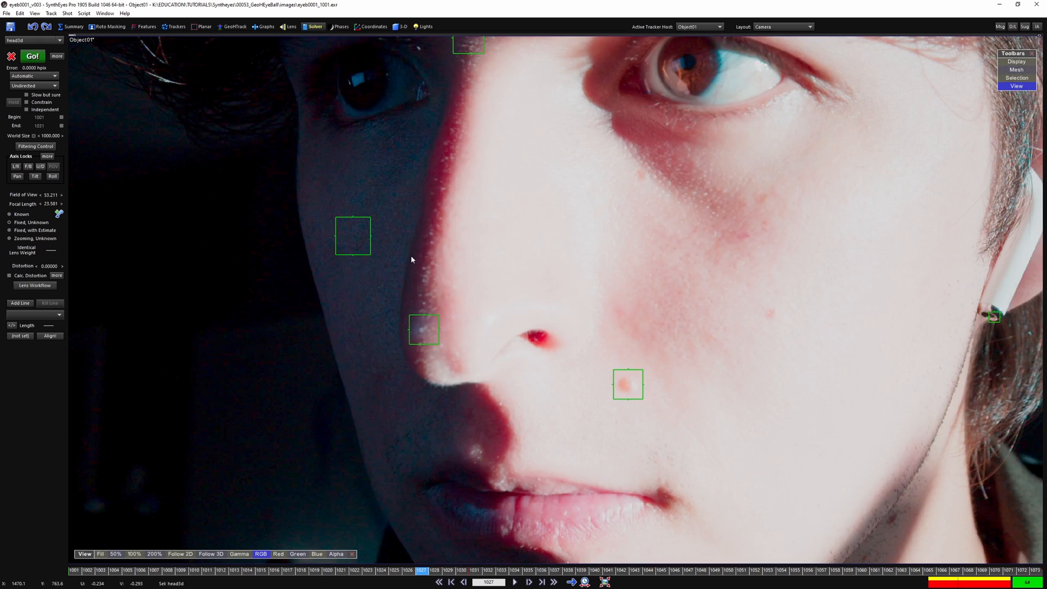
key(m)
key(m)
key(m)
key(m)
key(m)
key(m)
key(m)
key(m)
key(m)
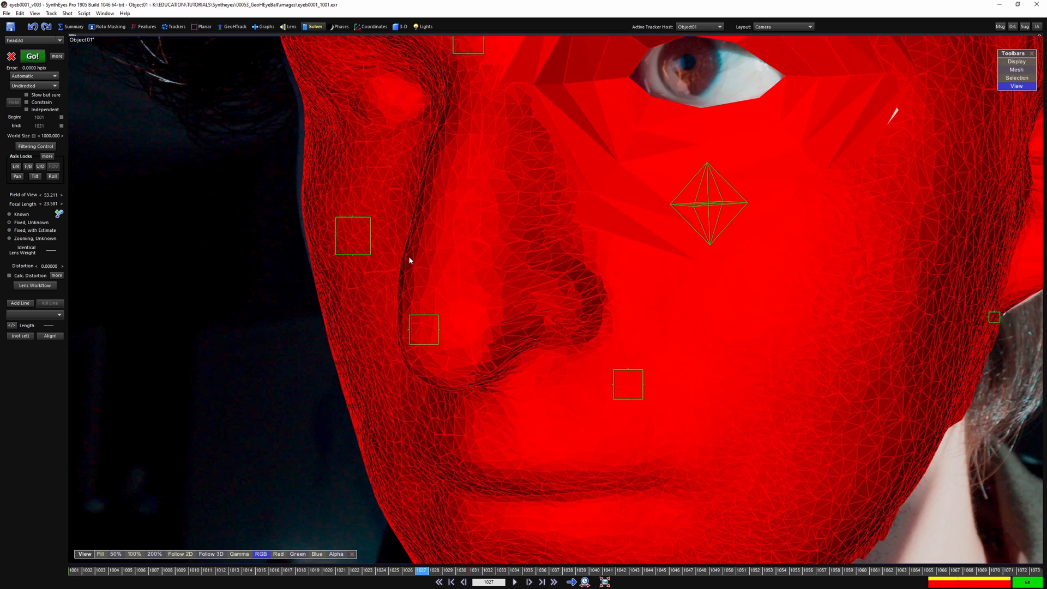
key(m)
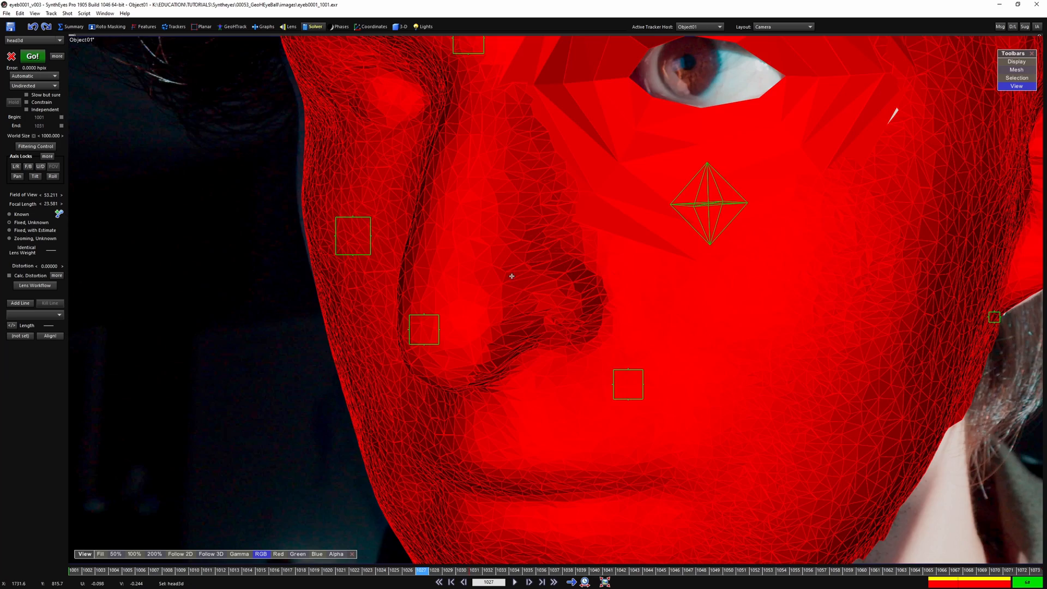
scroll(510, 276, down, 6)
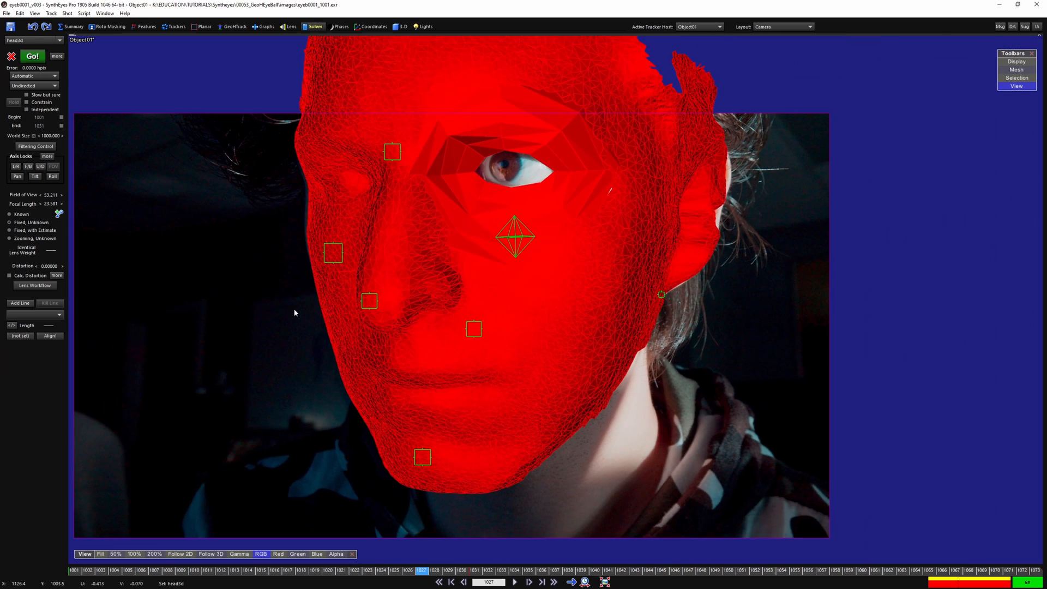
- Select the five face trackers and hide the head mesh to expose the ear in the footage
mouse_move(249, 256)
mouse_down()
mouse_move(260, 338)
mouse_move(417, 453)
mouse_move(563, 316)
mouse_move(514, 100)
mouse_up()
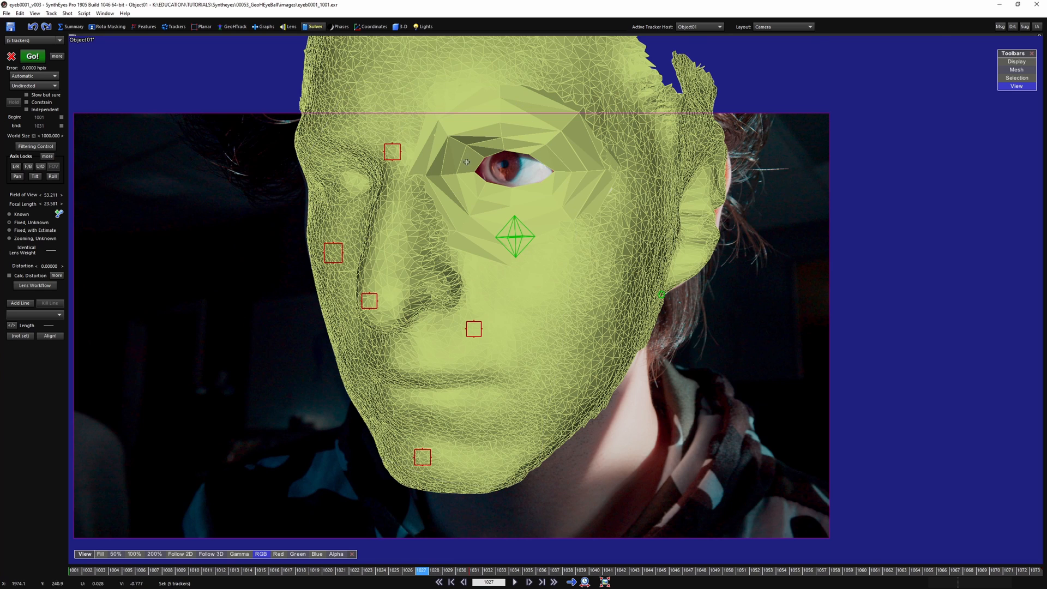
scroll(715, 221, up, 5)
key(m)
key(m)
key(m)
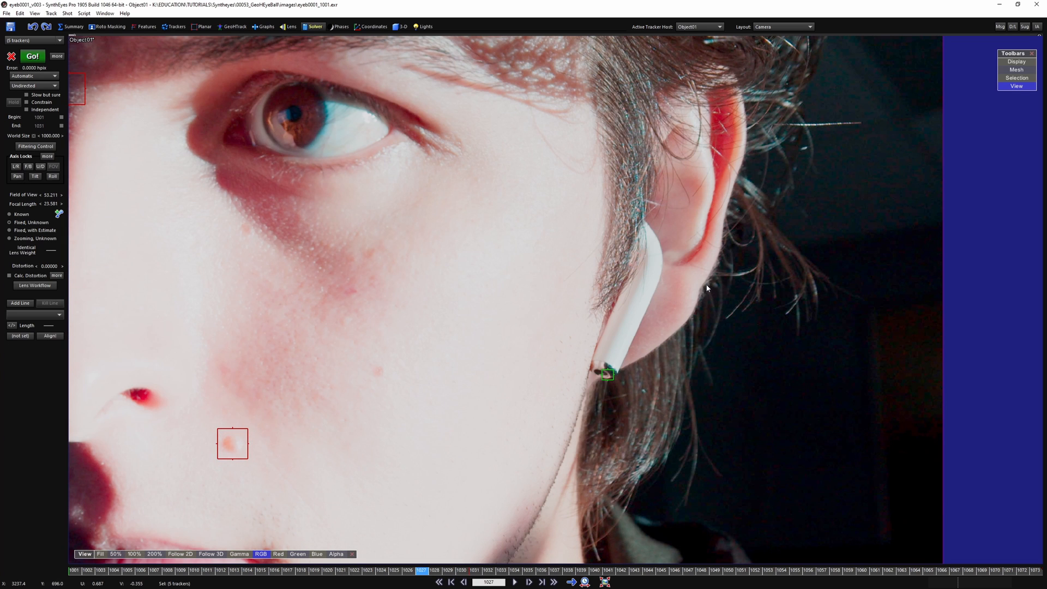
key(m)
key(m)
scroll(703, 291, down, 2)
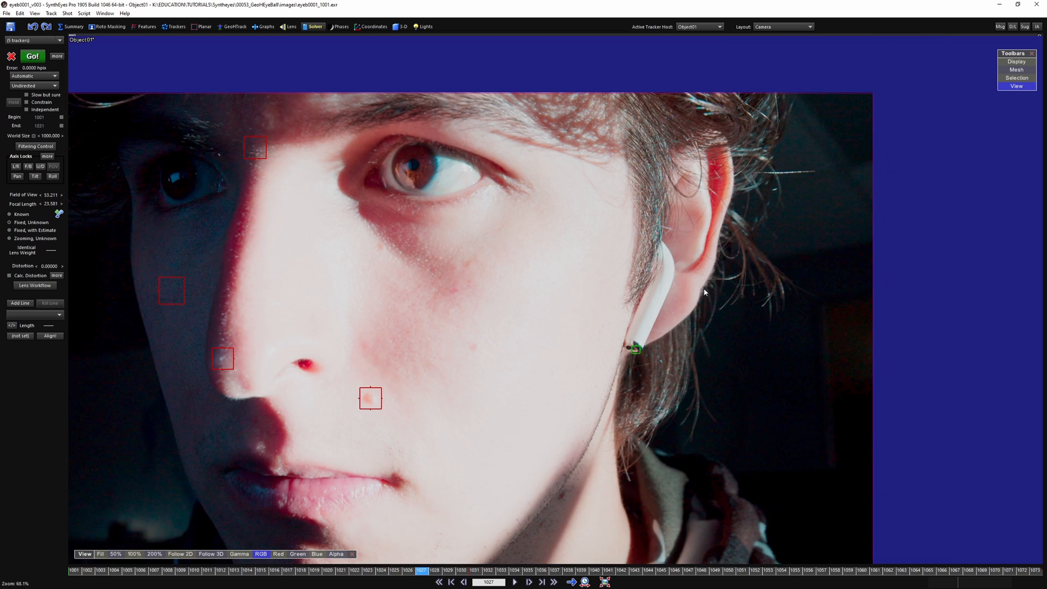
scroll(589, 280, down, 1)
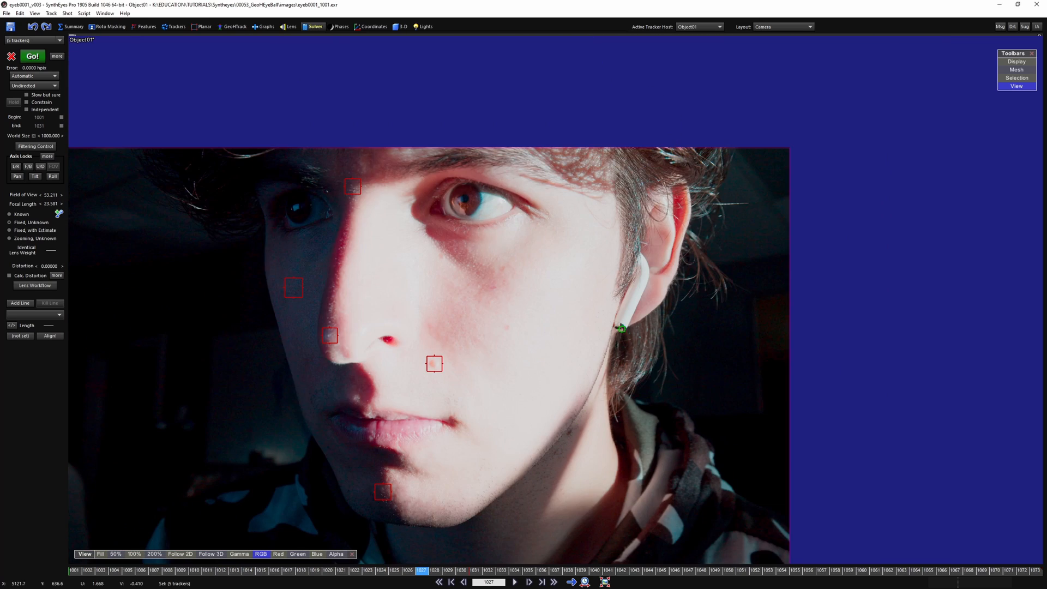
- Add a tracker on the back edge of the earlobe and track it to frame 1073 with the view following it
scroll(666, 292, up, 3)
key(c)
drag(666, 289, 671, 275)
mouse_move(693, 297)
mouse_down()
mouse_move(686, 292)
mouse_move(732, 336)
mouse_move(689, 298)
mouse_up()
key(5)
key(space)
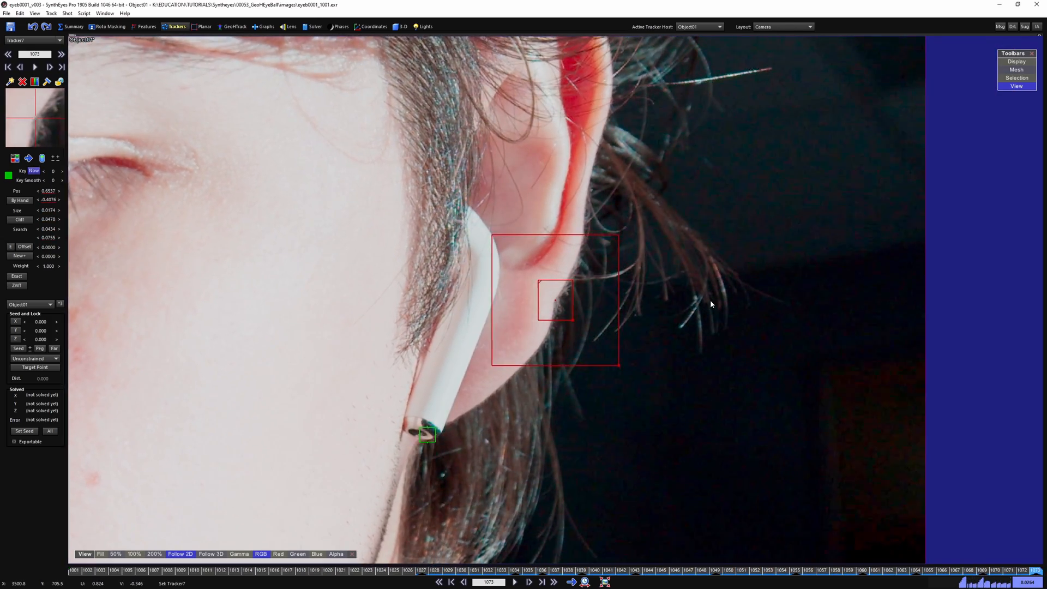
- Play back the shot with nothing selected to review the earlobe tracker alongside the face trackers
key(space)
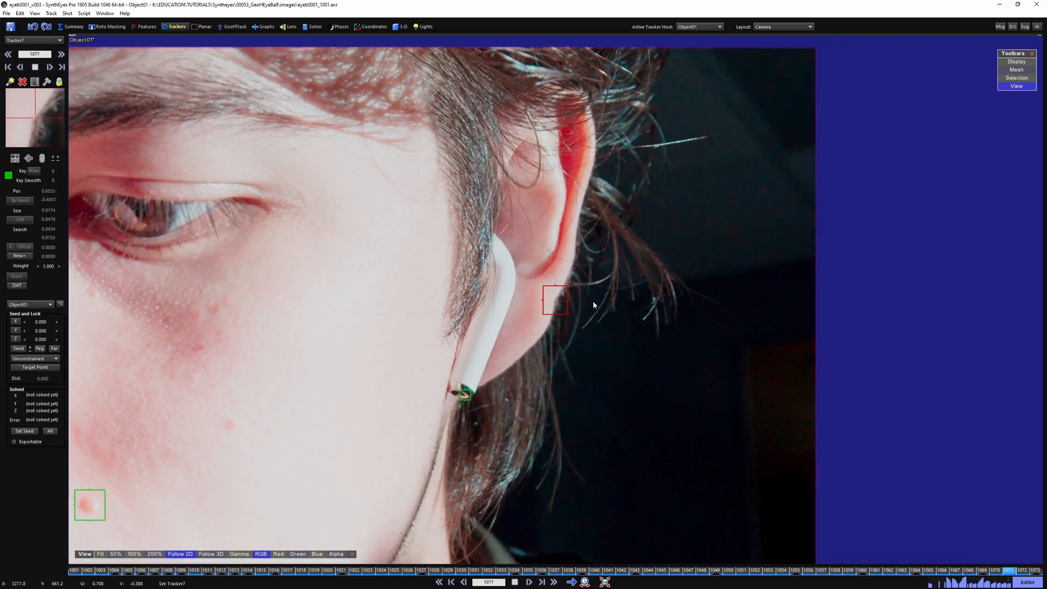
scroll(594, 306, down, 3)
middle_drag(426, 339, 619, 260)
click(657, 334)
key(space)
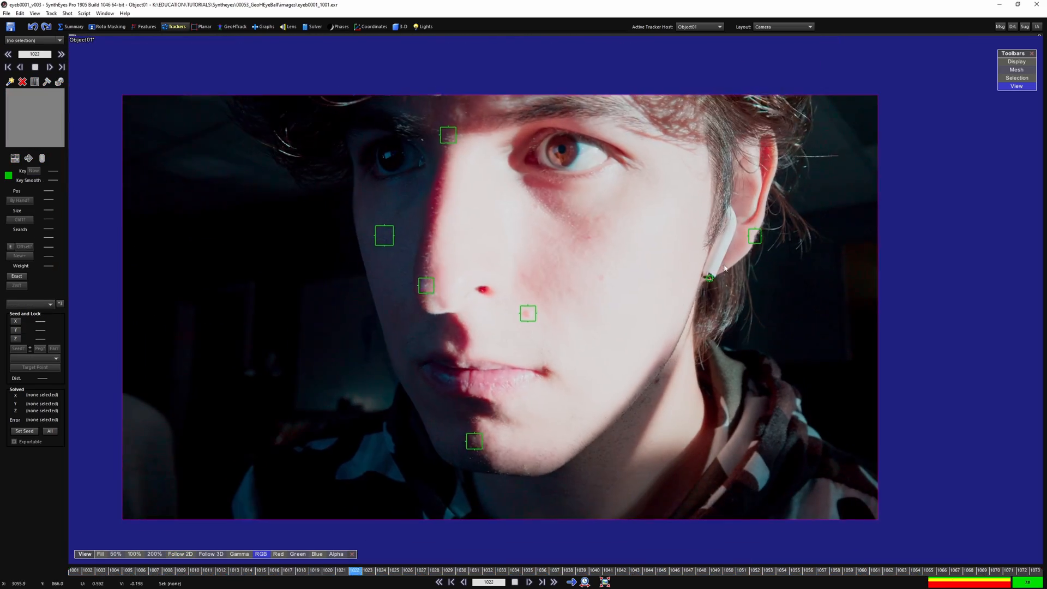
key(space)
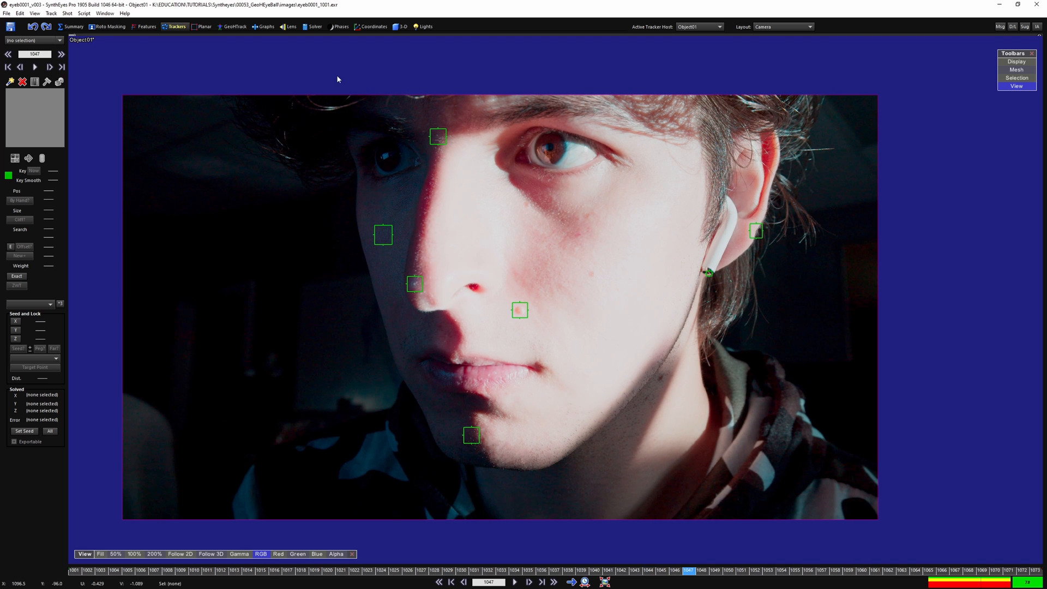
- Select the head mesh in the perspective view and return to its pinned frame 1027 with the pinning tools
key(7)
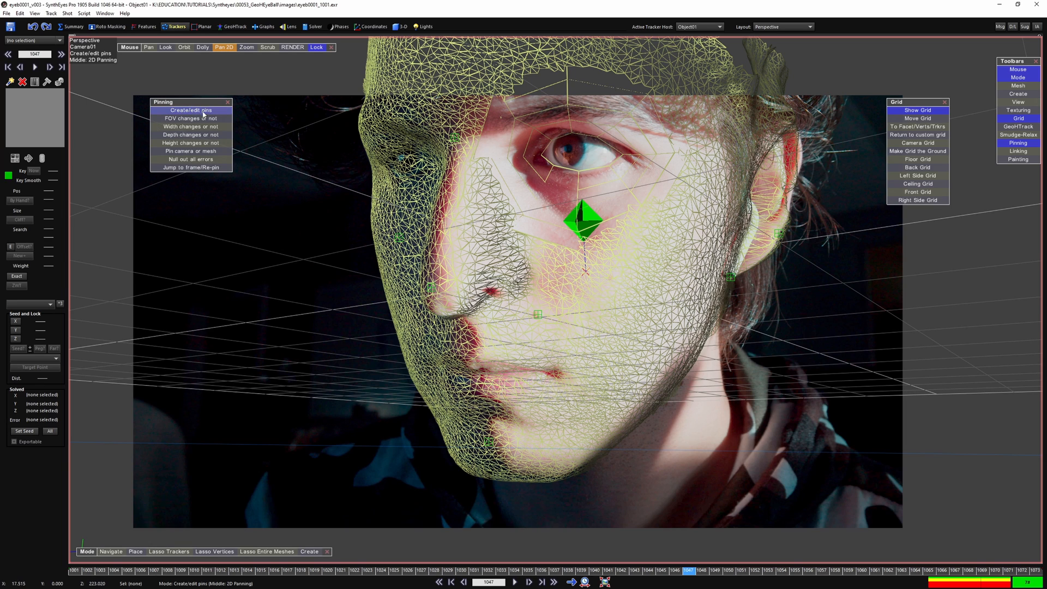
click(228, 102)
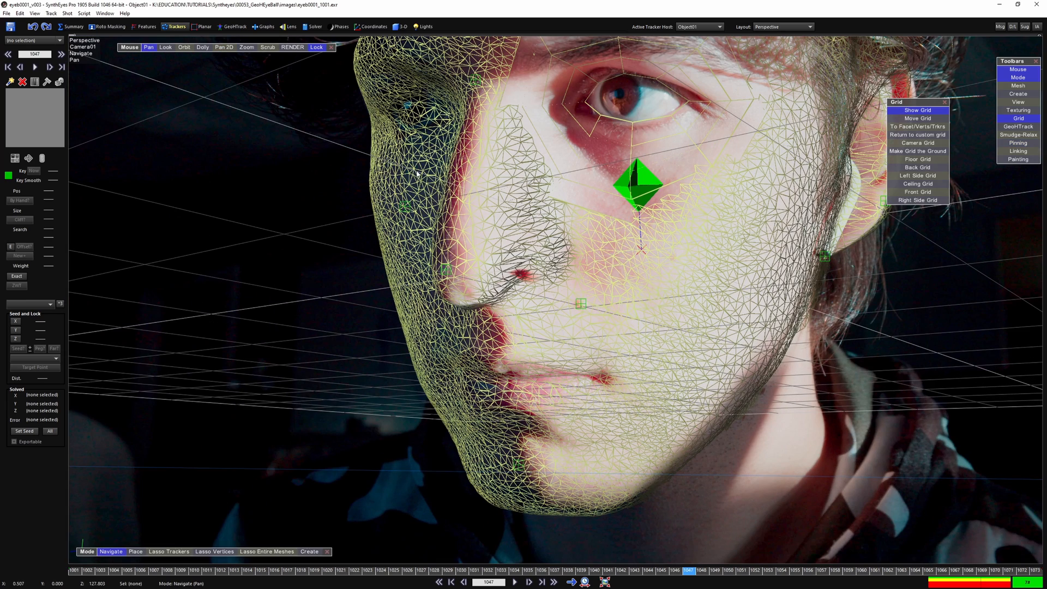
click(416, 173)
click(1017, 143)
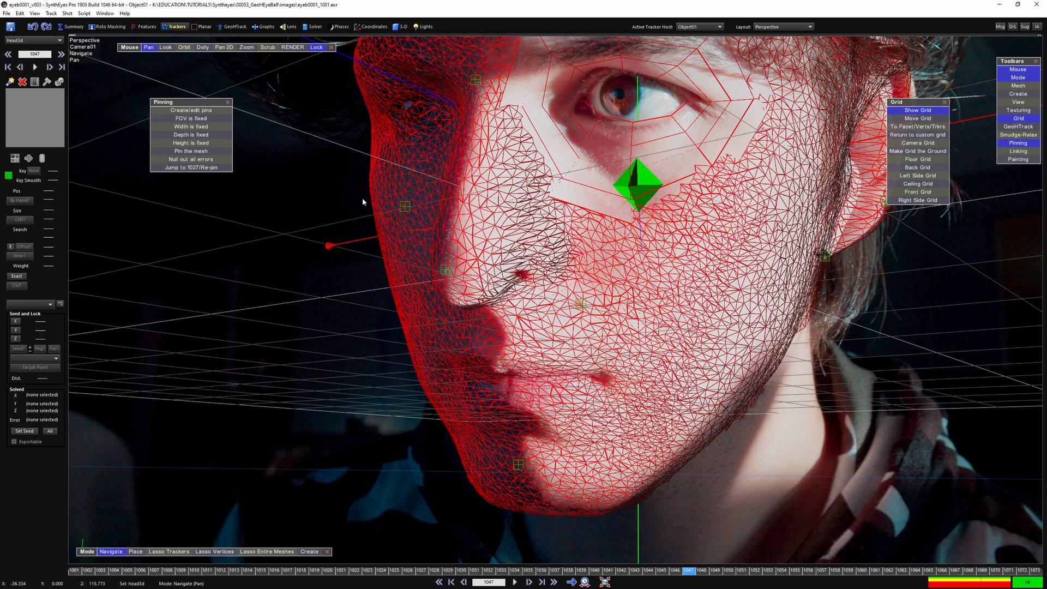
click(192, 168)
scroll(494, 258, down, 3)
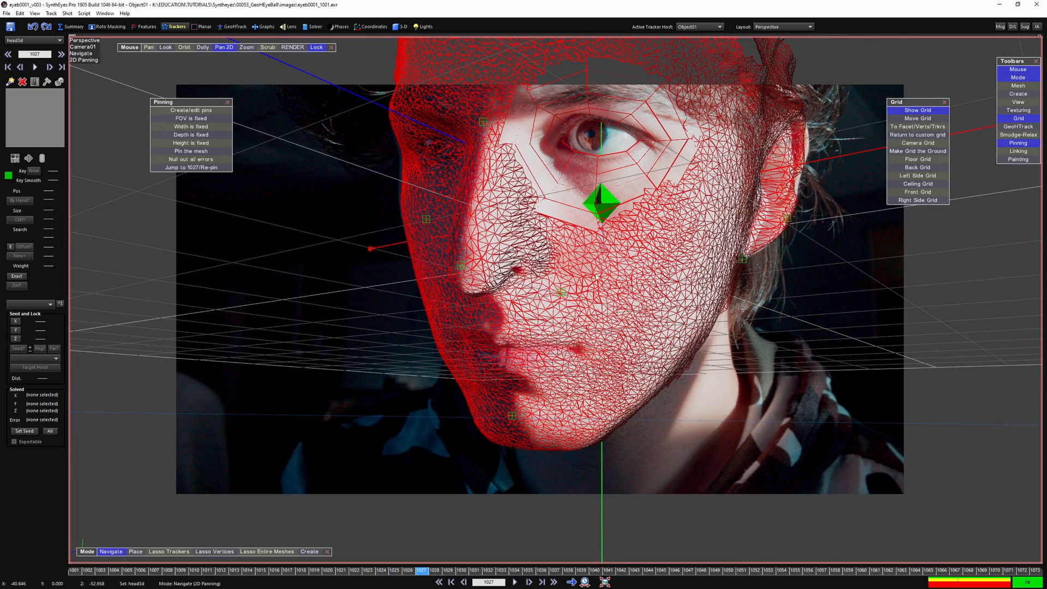
- Turn on pin editing for the head mesh and examine its fit around the ear
click(191, 110)
scroll(625, 327, up, 2)
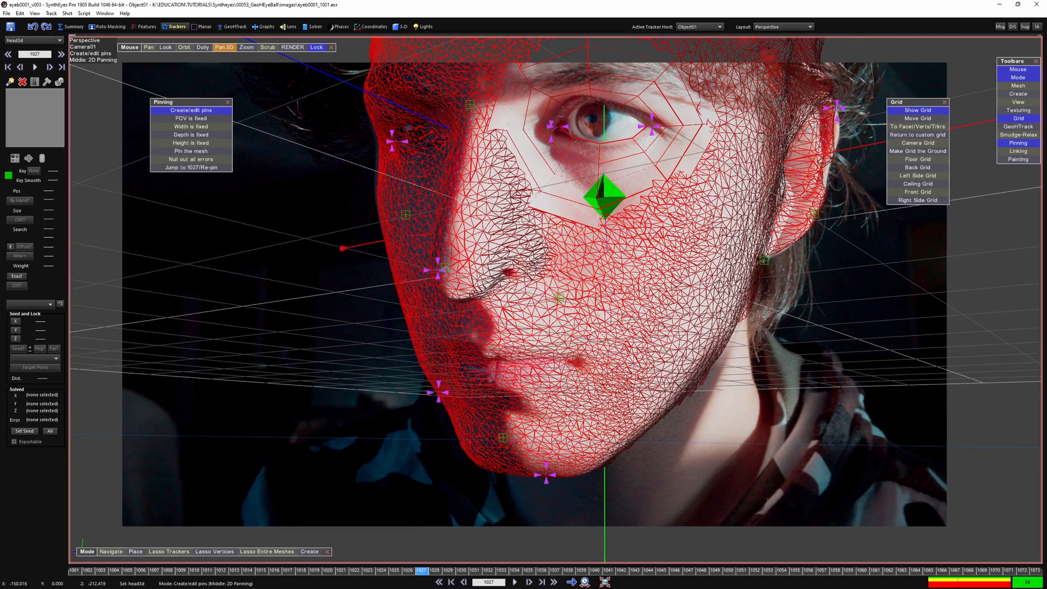
scroll(809, 221, up, 4)
middle_drag(809, 221, 625, 272)
scroll(624, 272, down, 2)
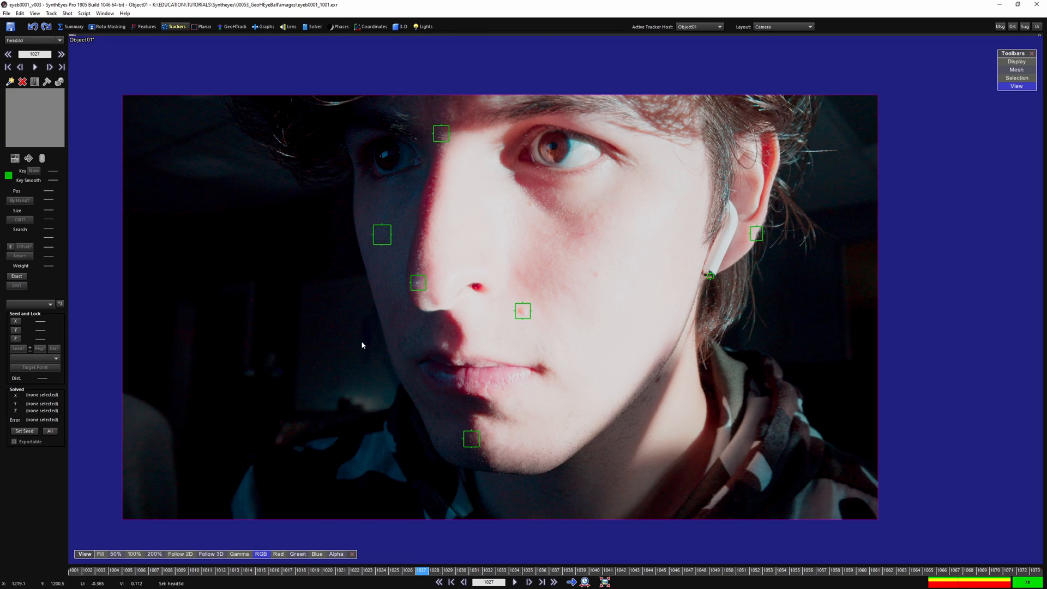
- Select the five face trackers plus the earlobe tracker in the camera view and show the head mesh again
mouse_move(362, 344)
mouse_down()
mouse_move(548, 468)
mouse_move(607, 199)
mouse_move(313, 194)
mouse_move(349, 376)
mouse_up()
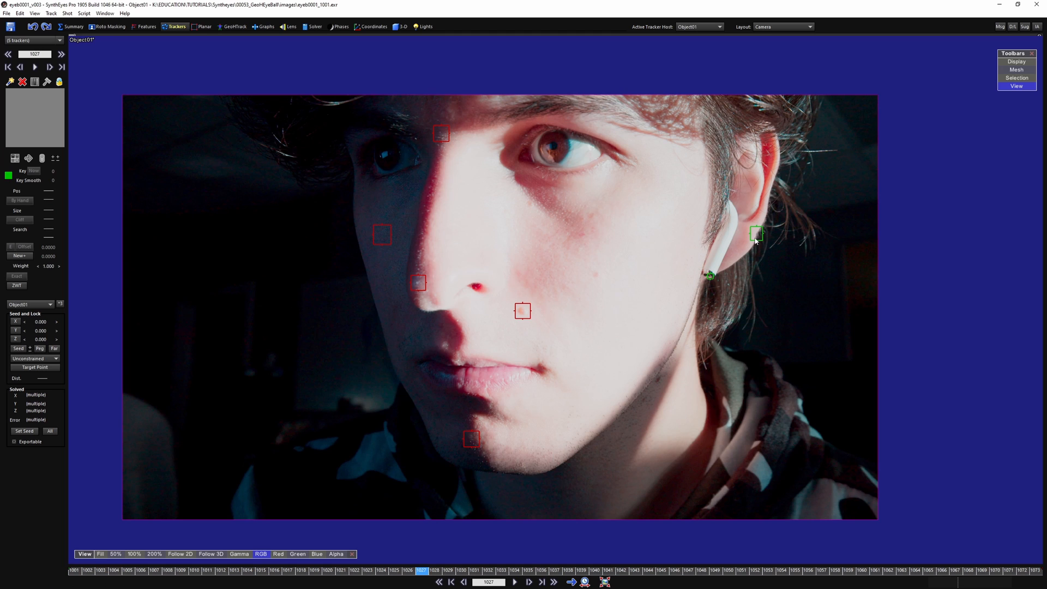
scroll(755, 241, up, 3)
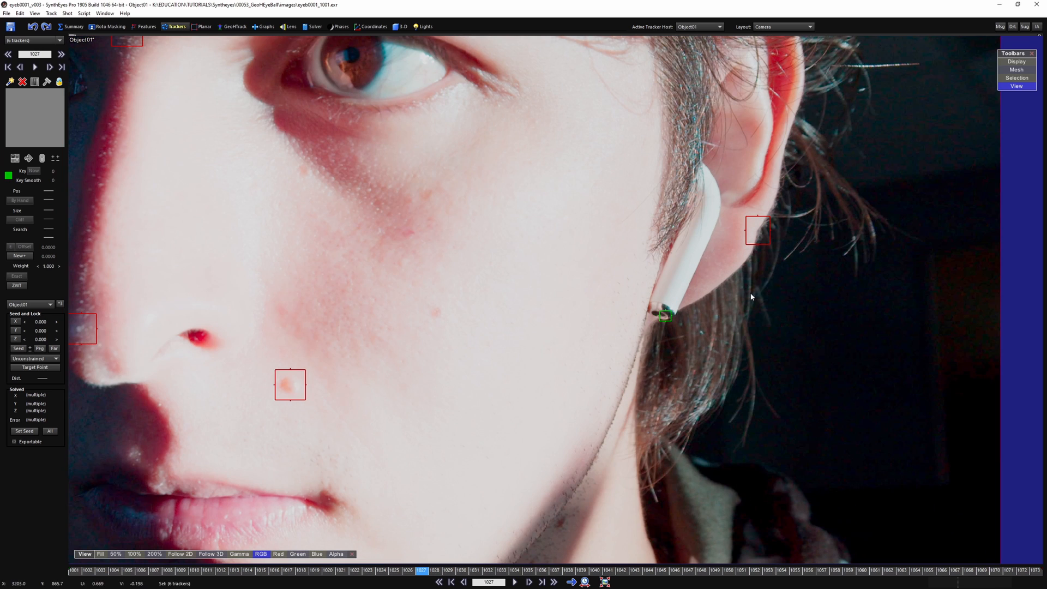
middle_drag(751, 294, 645, 275)
scroll(559, 295, up, 2)
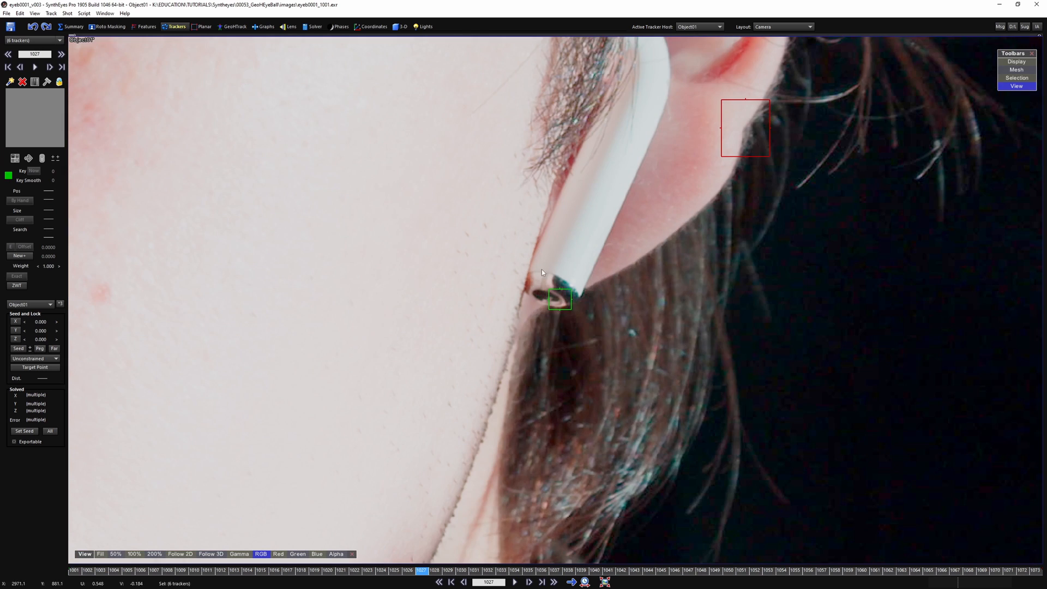
scroll(564, 298, down, 4)
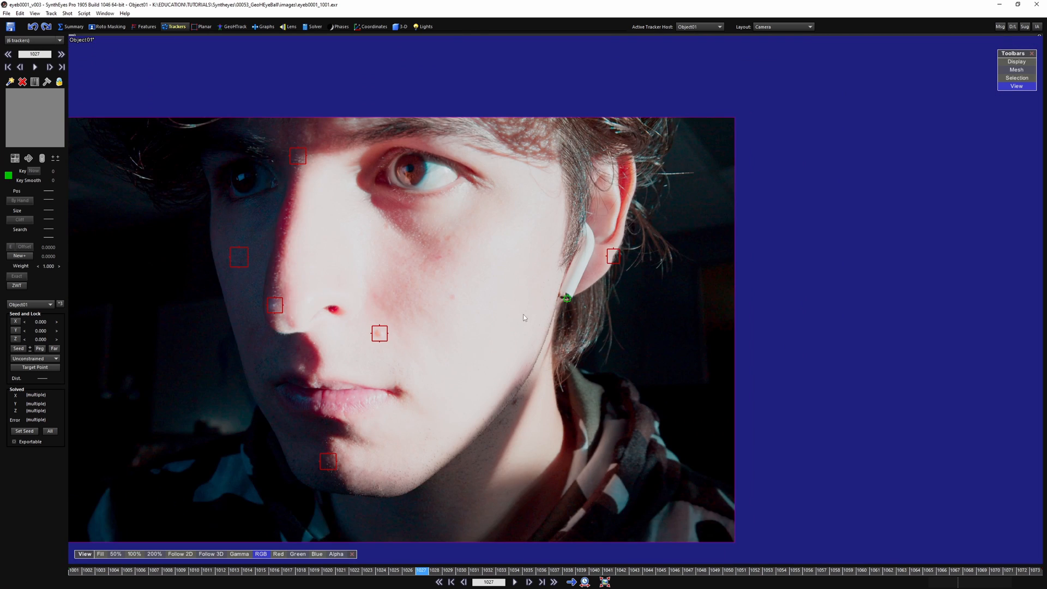
middle_drag(523, 314, 644, 291)
key(m)
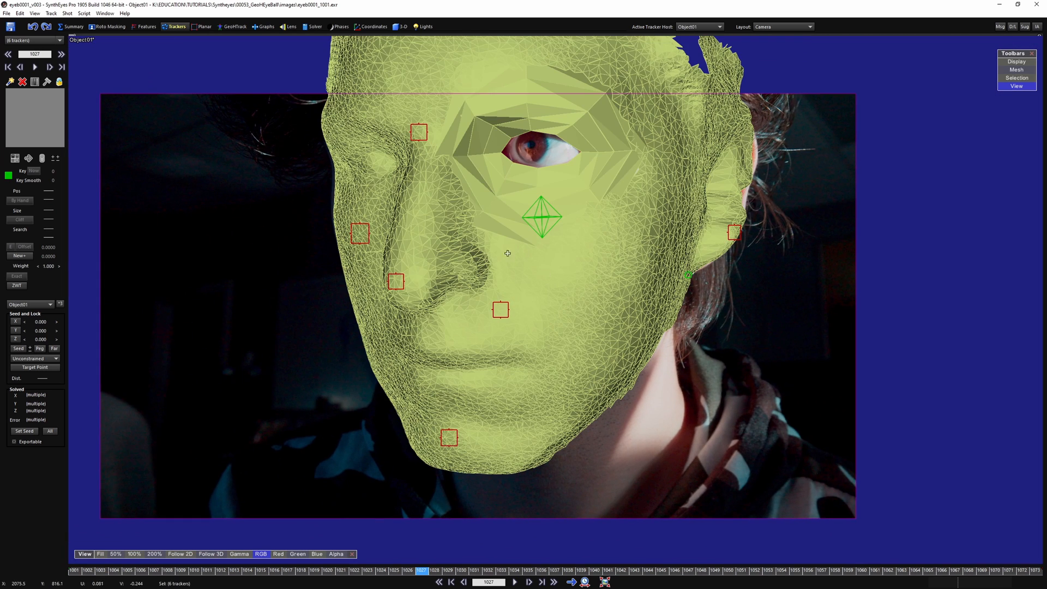
- Drop the six selected trackers onto the head mesh and scrub back to frame 1018 to compare their positions
click(52, 14)
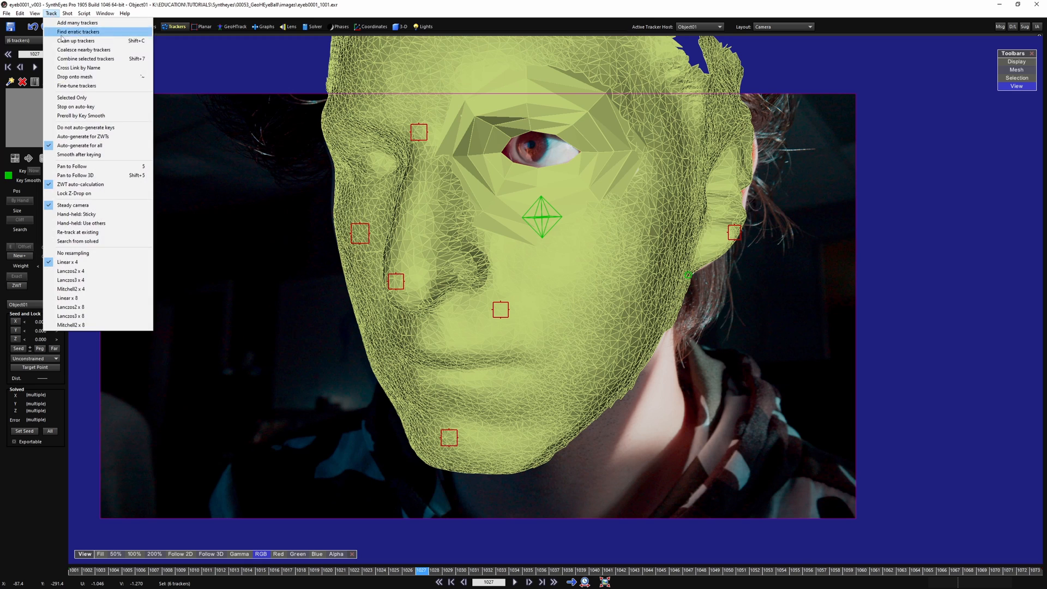
click(81, 77)
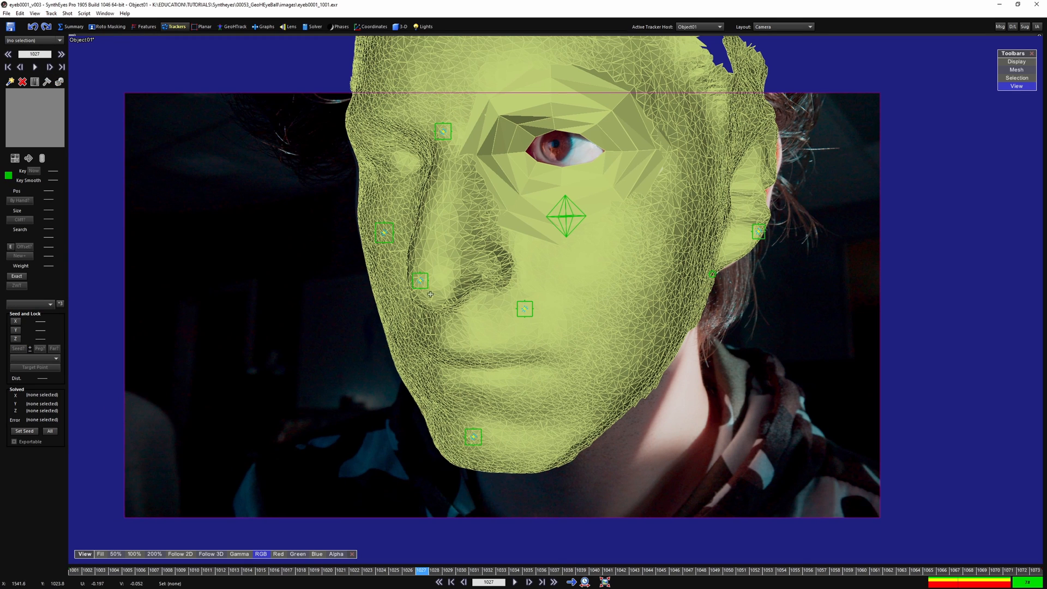
drag(406, 574, 297, 541)
- Make Camera01 the active tracker host, set its lens to Known, and disable its solving
click(700, 27)
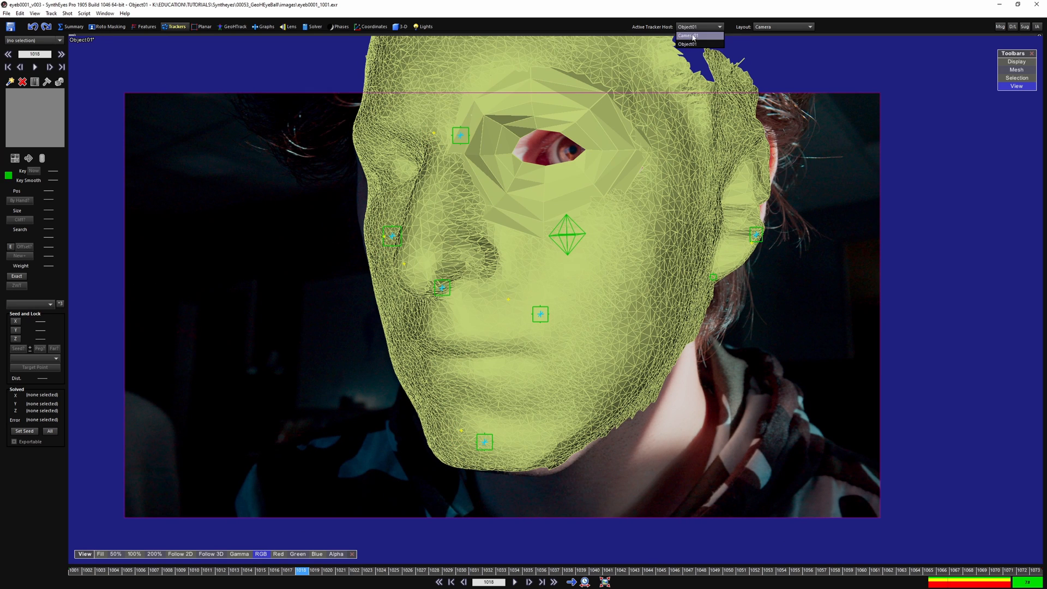
click(688, 42)
click(313, 26)
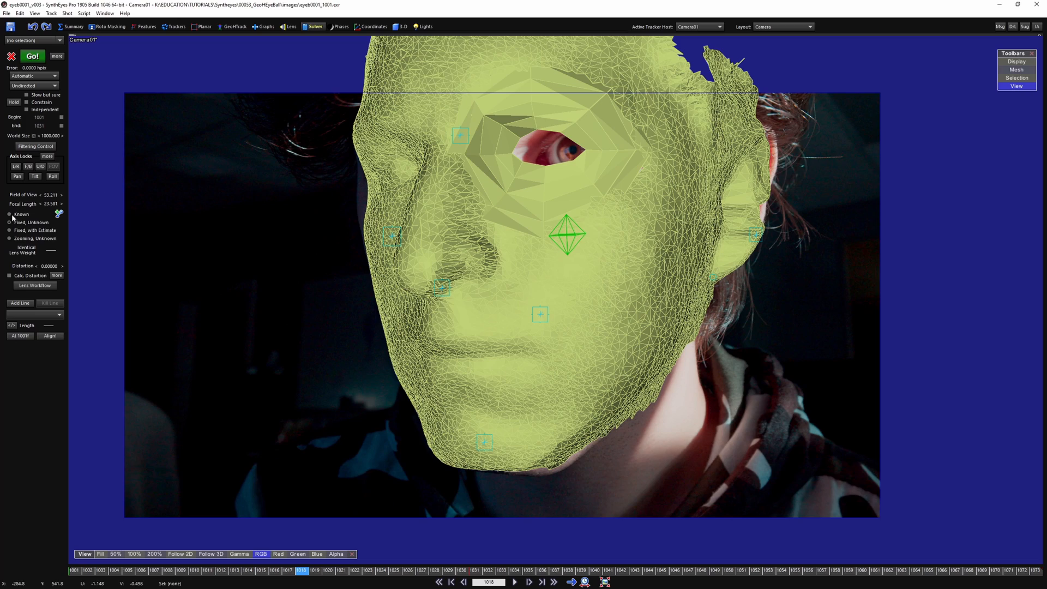
key(shift+a)
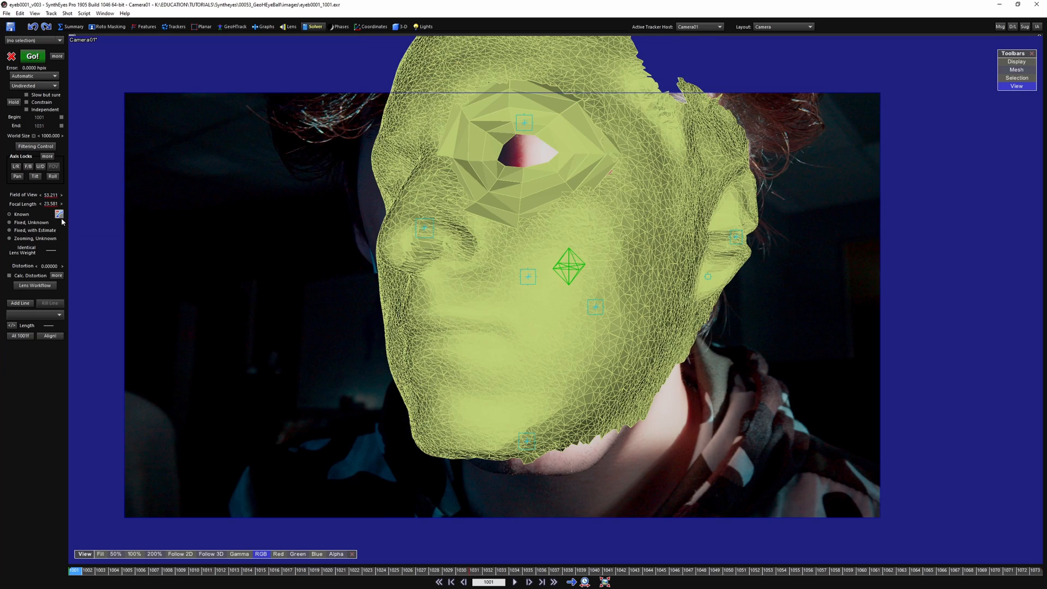
drag(83, 574, 71, 527)
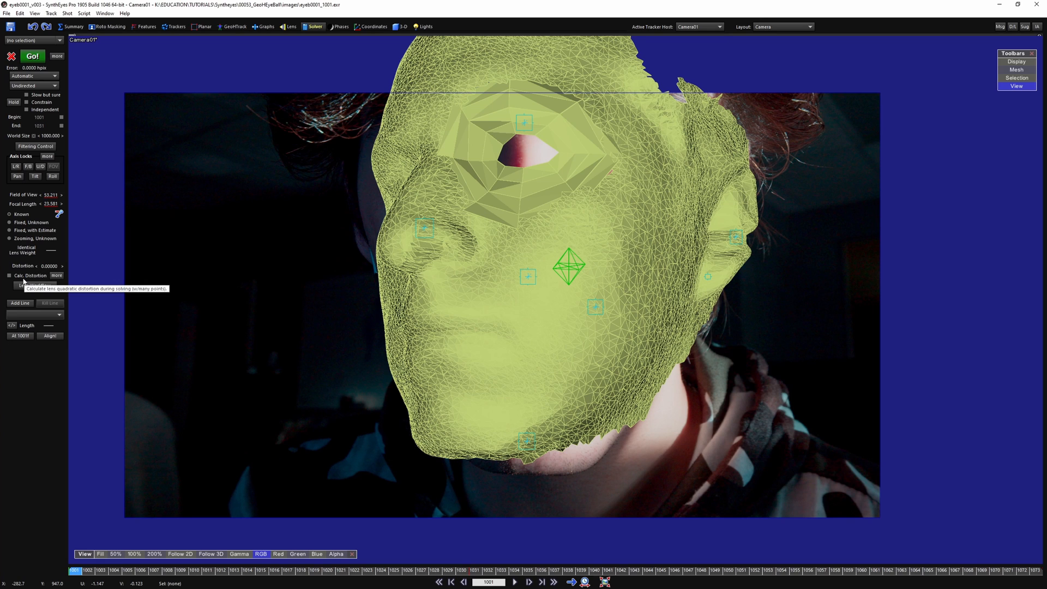
click(53, 76)
click(45, 85)
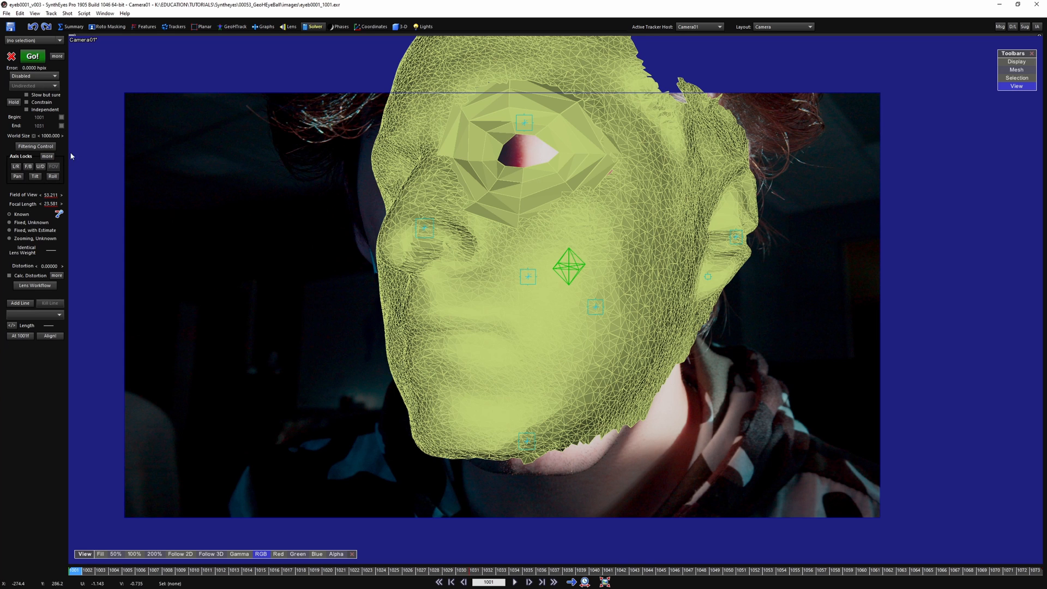
- Make Object01 the active tracker host, show the head mesh as wireframe, and solve the object in Automatic mode
click(699, 26)
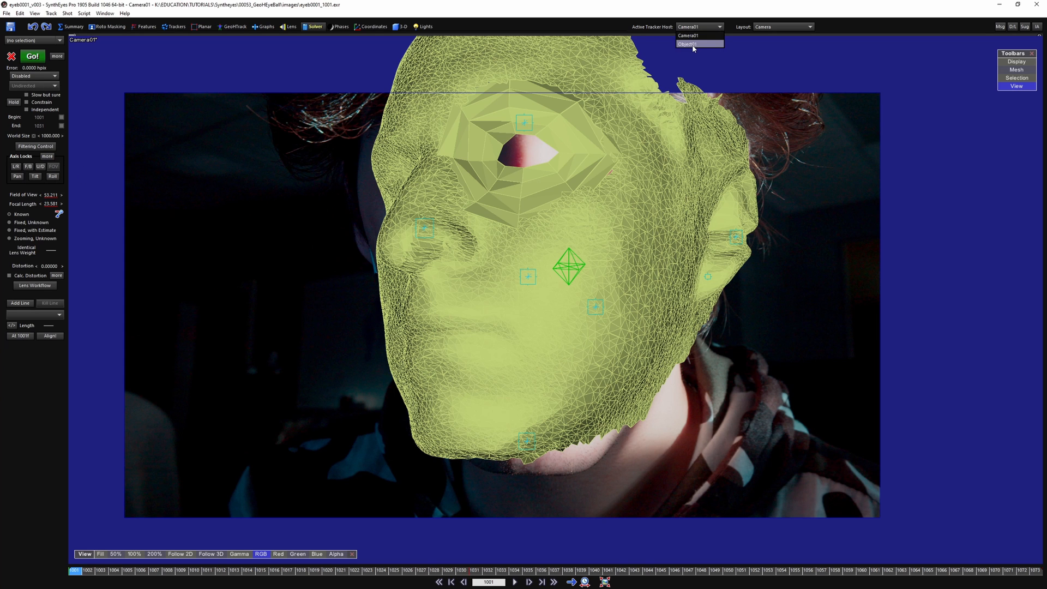
click(692, 44)
key(space)
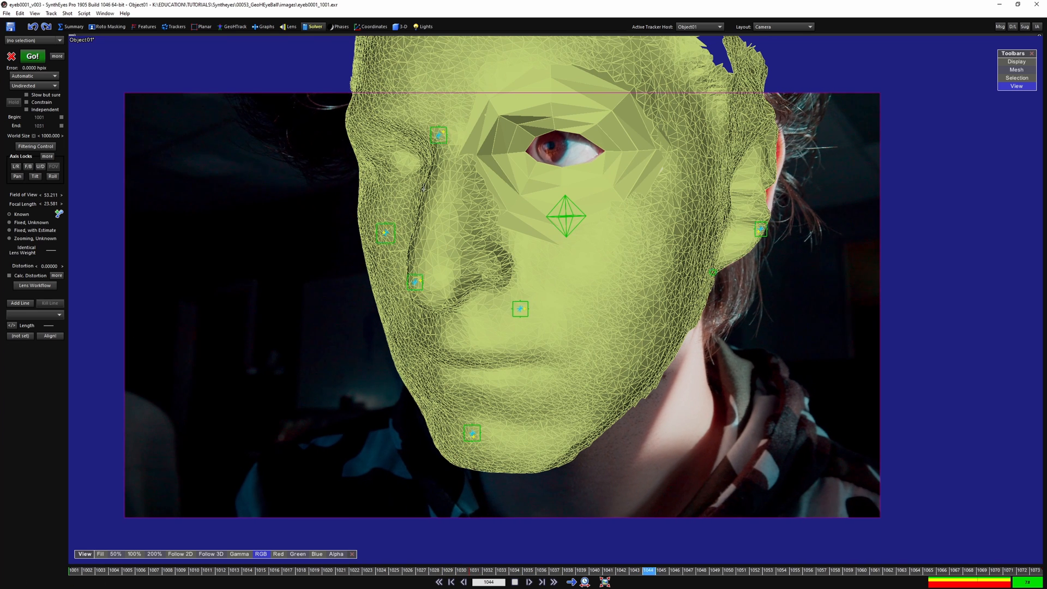
key(space)
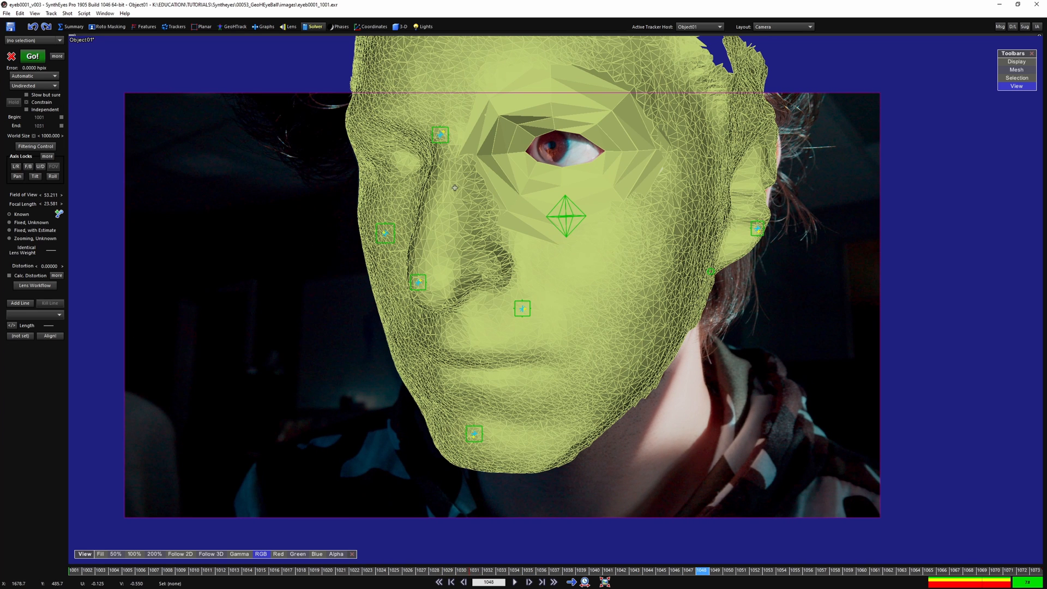
key(w)
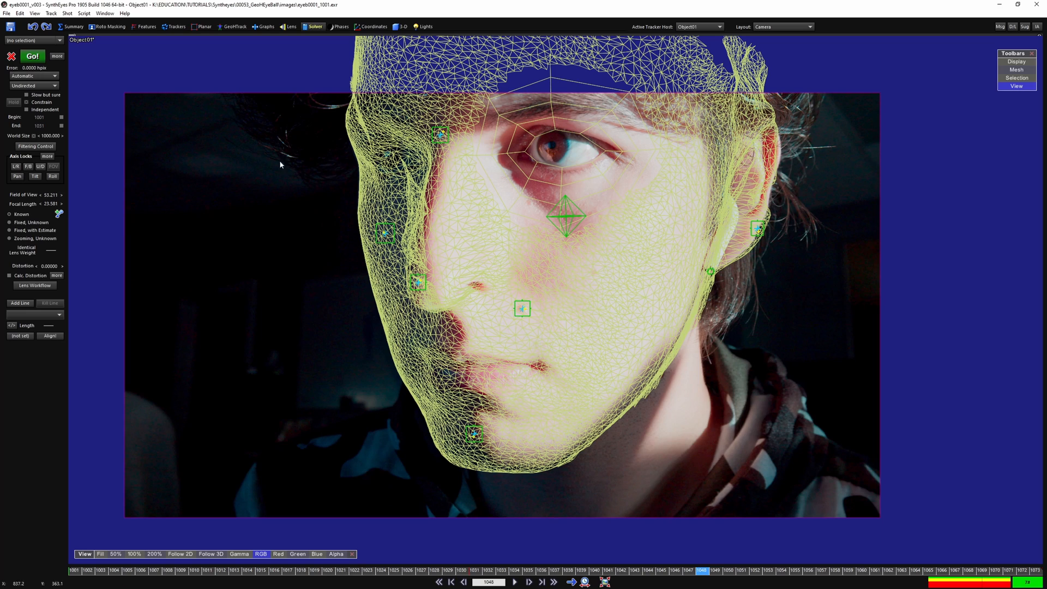
click(33, 56)
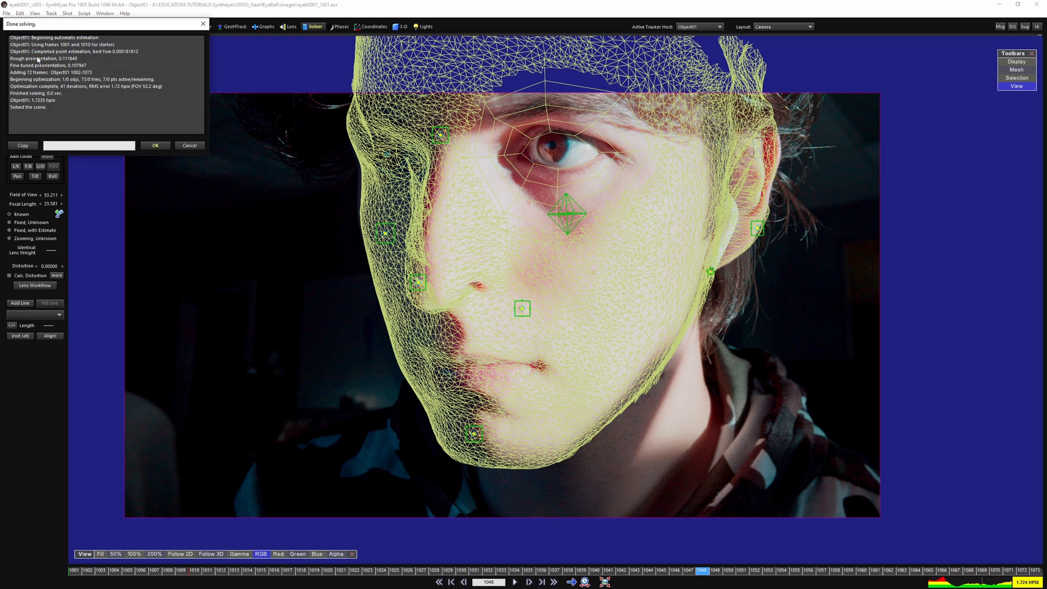
click(158, 145)
- Play the solved shot in the camera and quad views to examine the head mesh's fit and motion
drag(404, 570, 820, 542)
key(space)
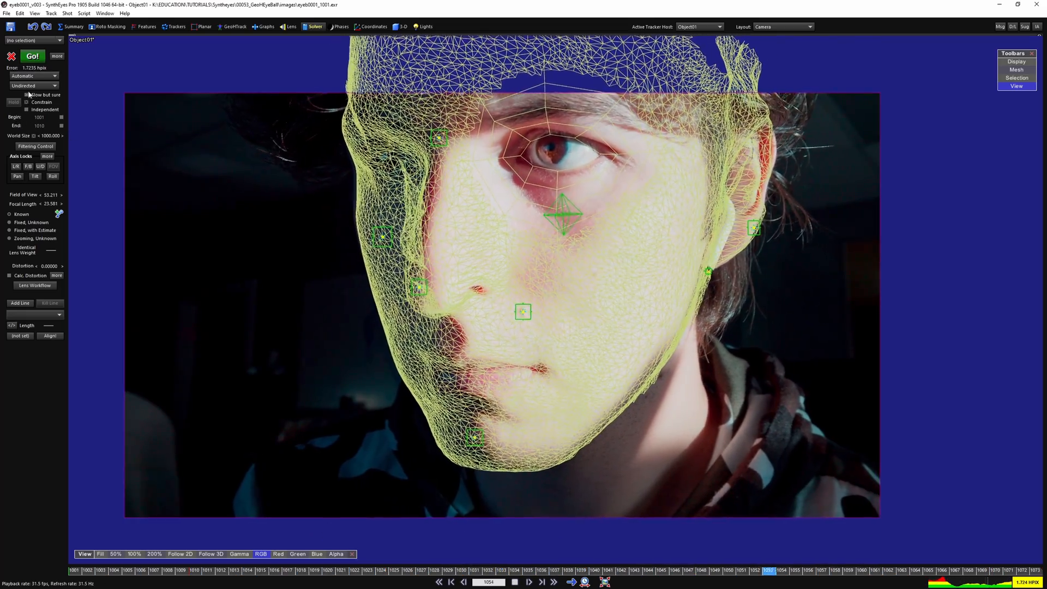
click(32, 86)
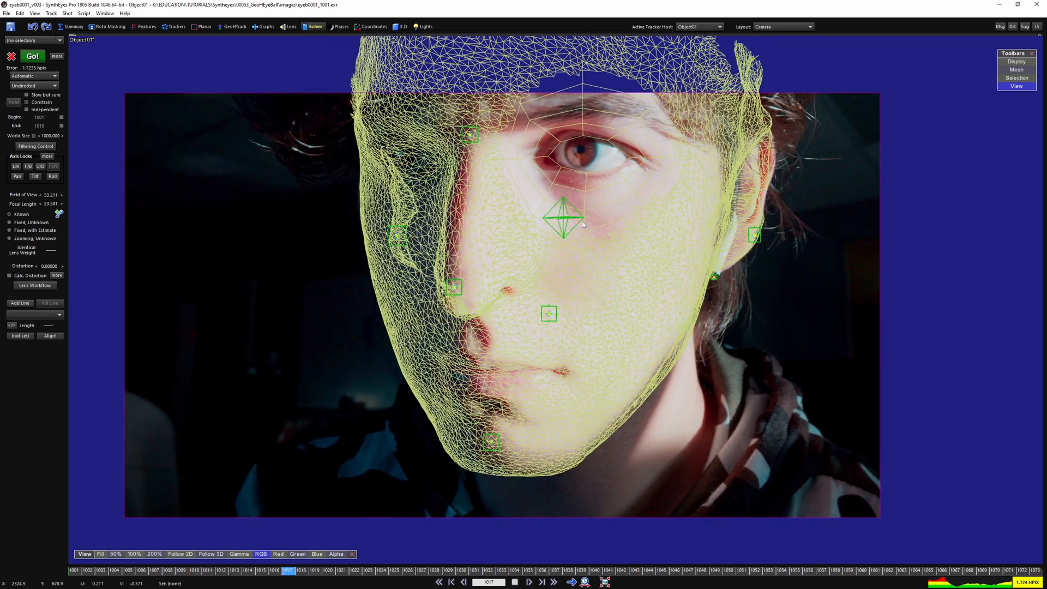
key(space)
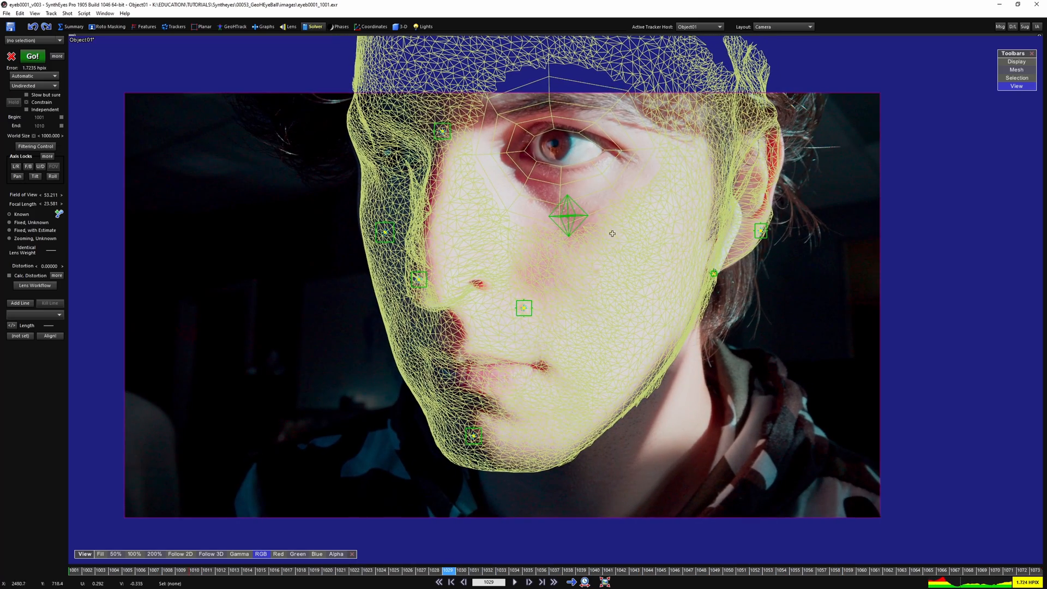
key(q)
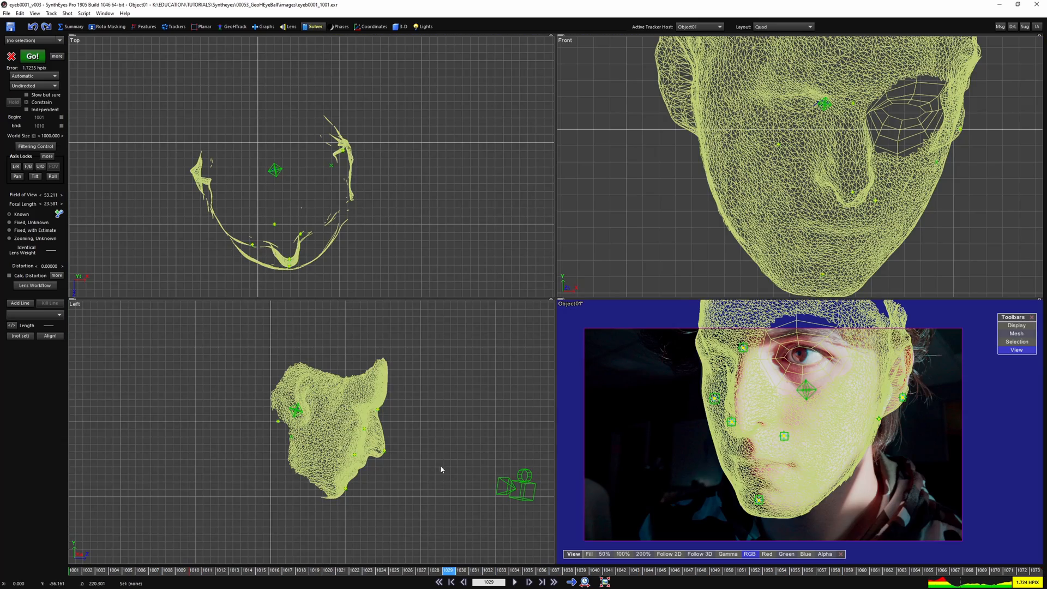
key(space)
scroll(313, 380, up, 10)
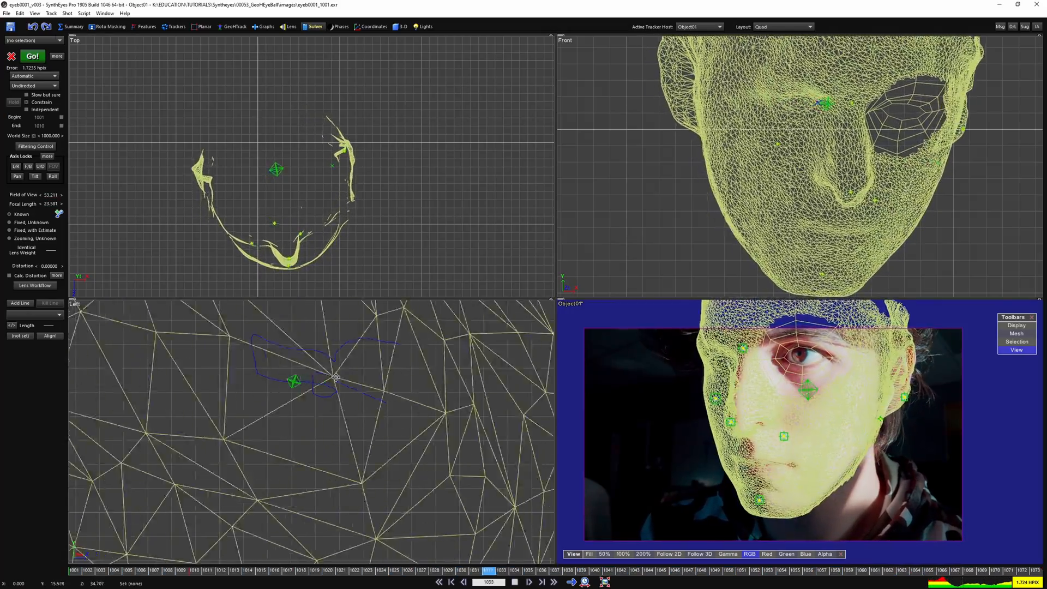
scroll(321, 374, down, 8)
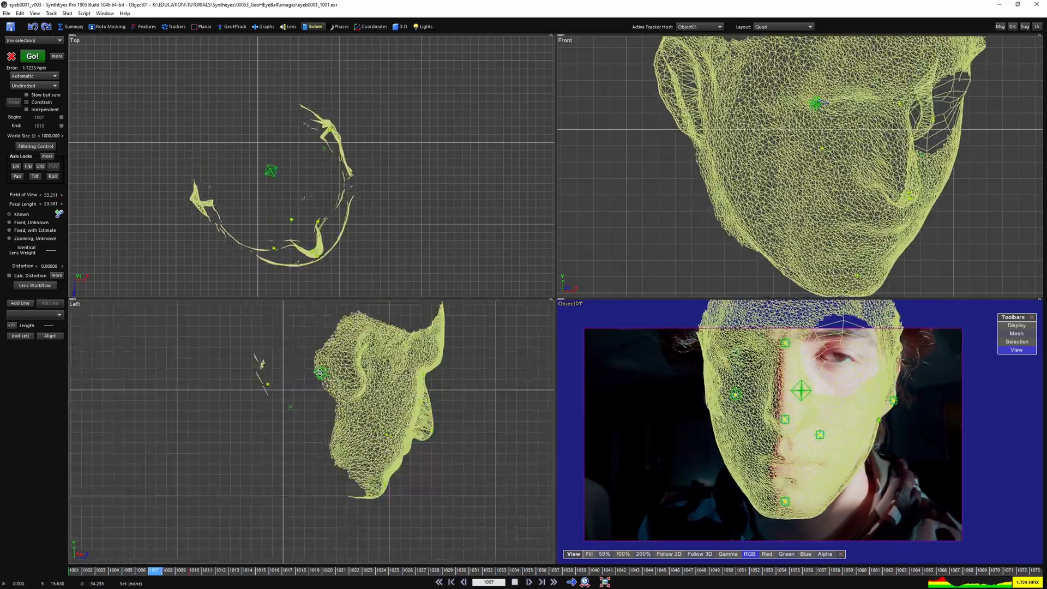
scroll(320, 374, down, 3)
click(35, 147)
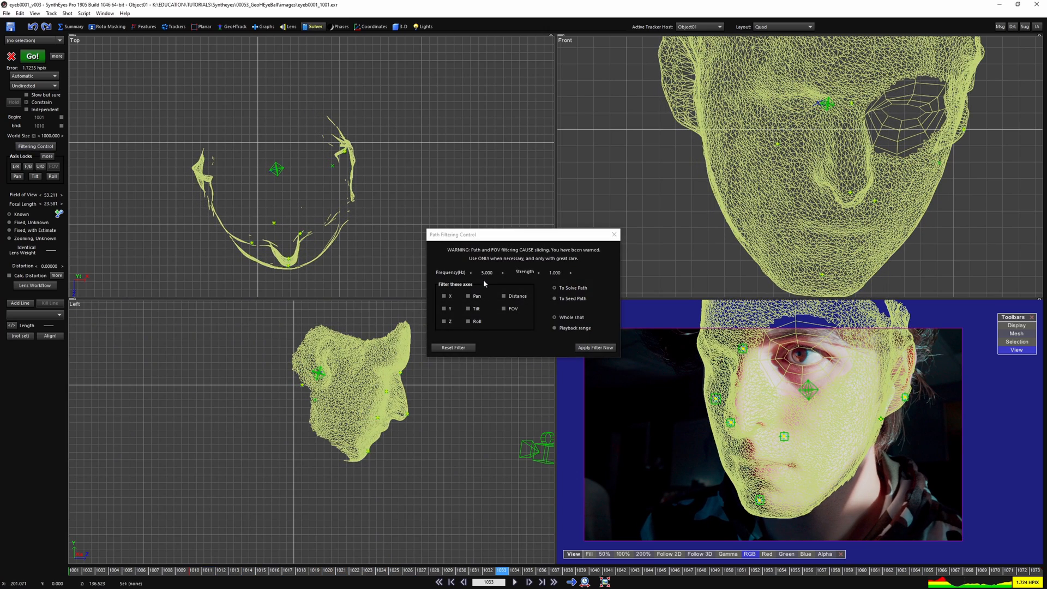
click(504, 296)
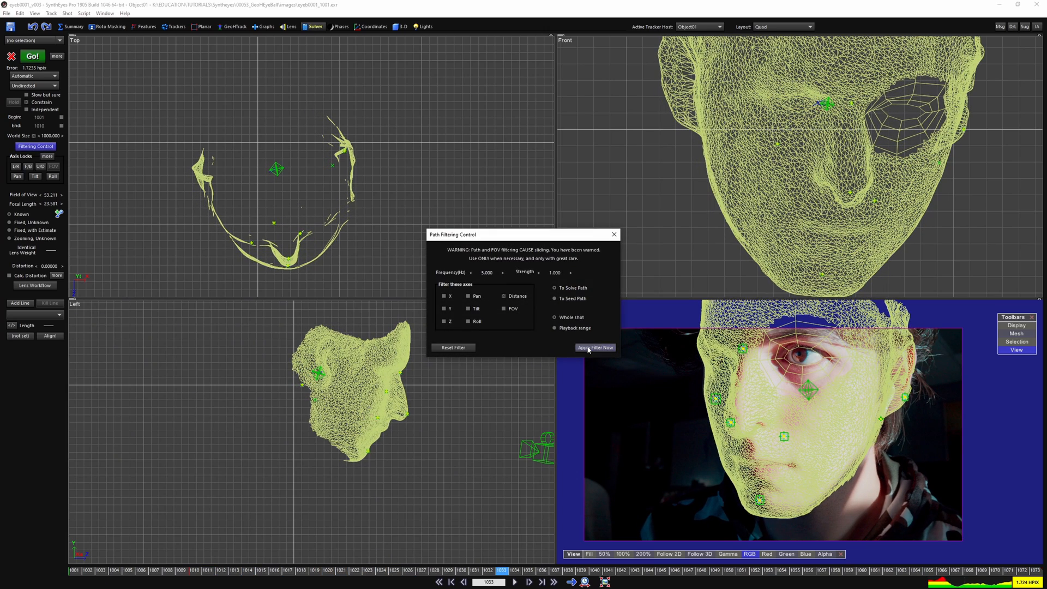
click(613, 235)
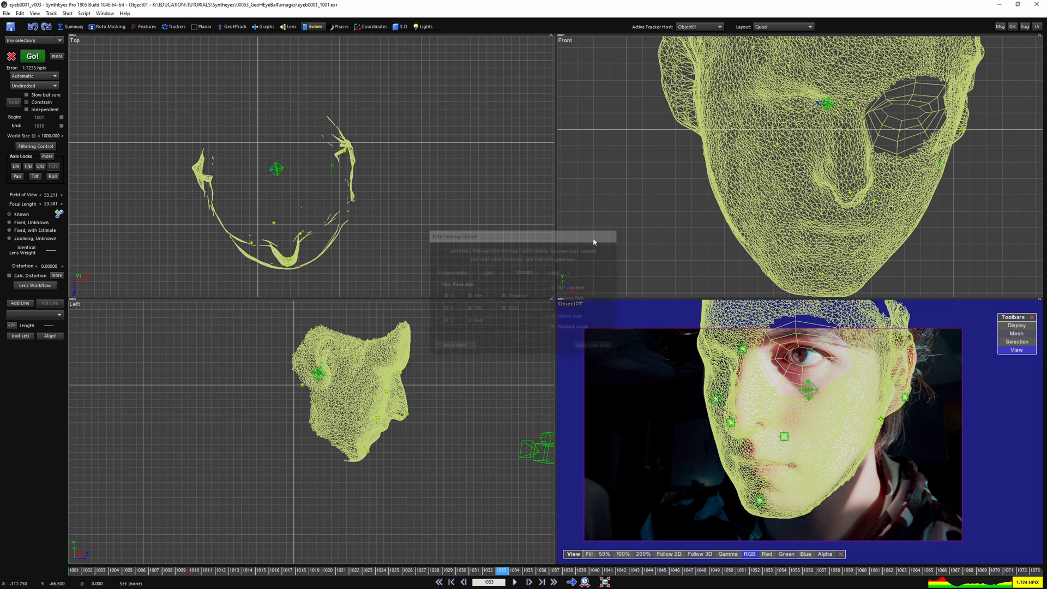
- Set Object01's solver to Refine and constrain its overall distance to the solved distances, starting from frame 1001
click(33, 76)
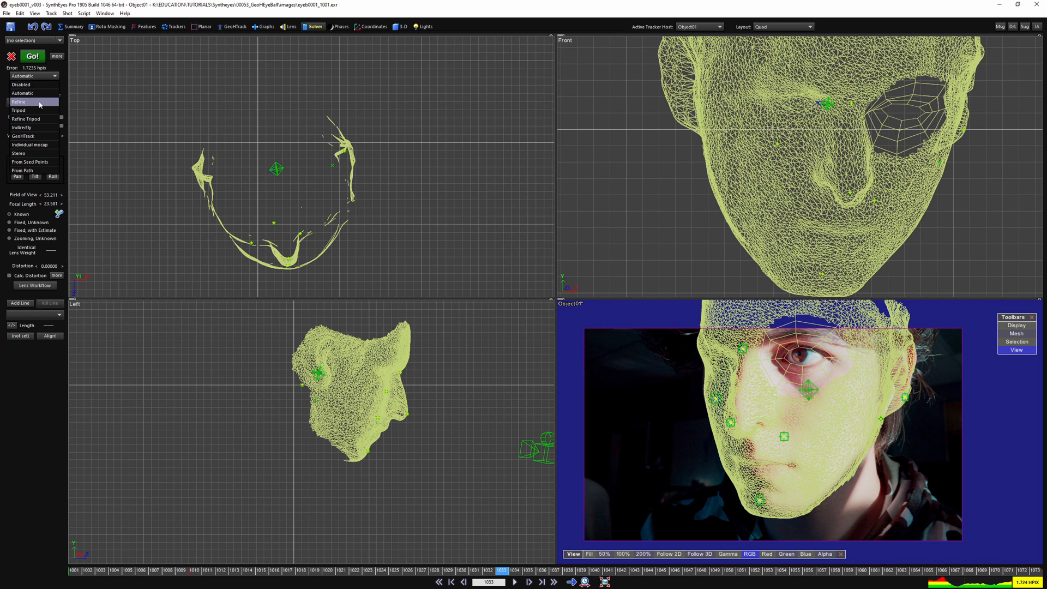
click(33, 102)
click(47, 156)
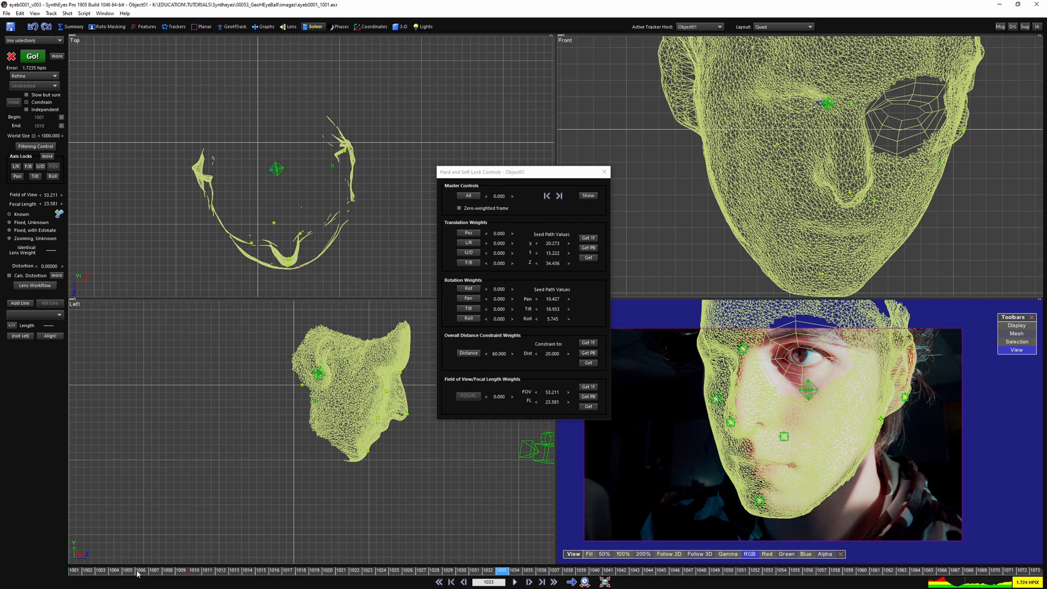
drag(137, 571, 25, 561)
click(466, 356)
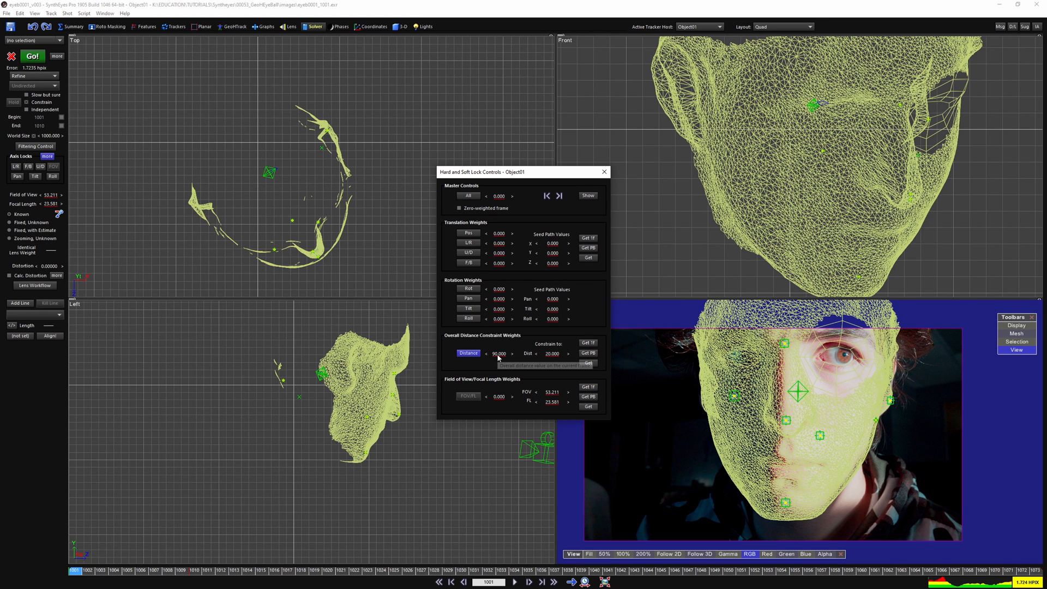
click(588, 362)
click(526, 323)
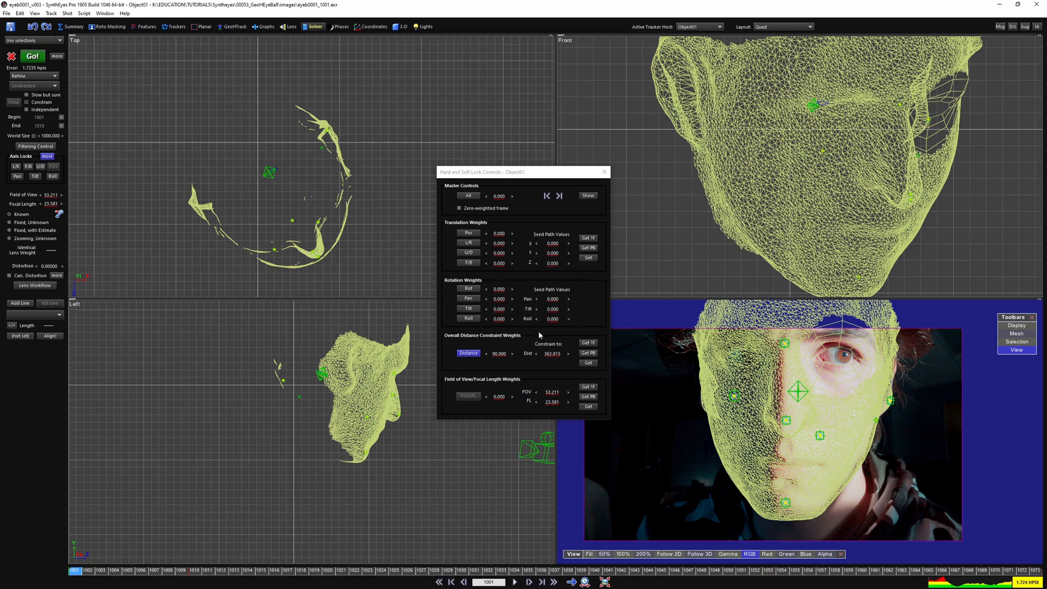
- Play through the distance constraint values and re-solve Object01 in Refine mode
key(space)
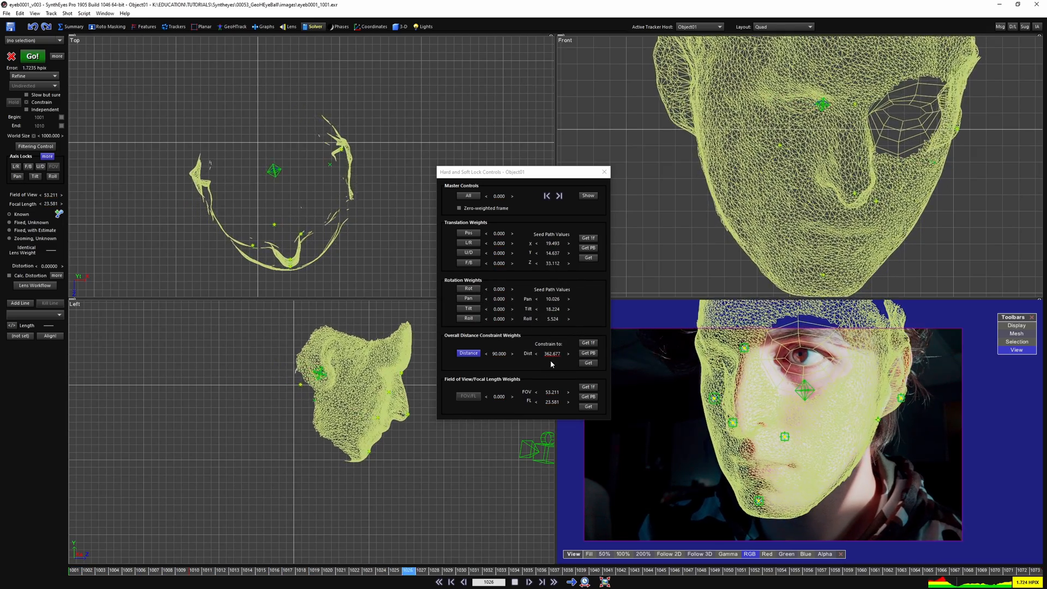
key(space)
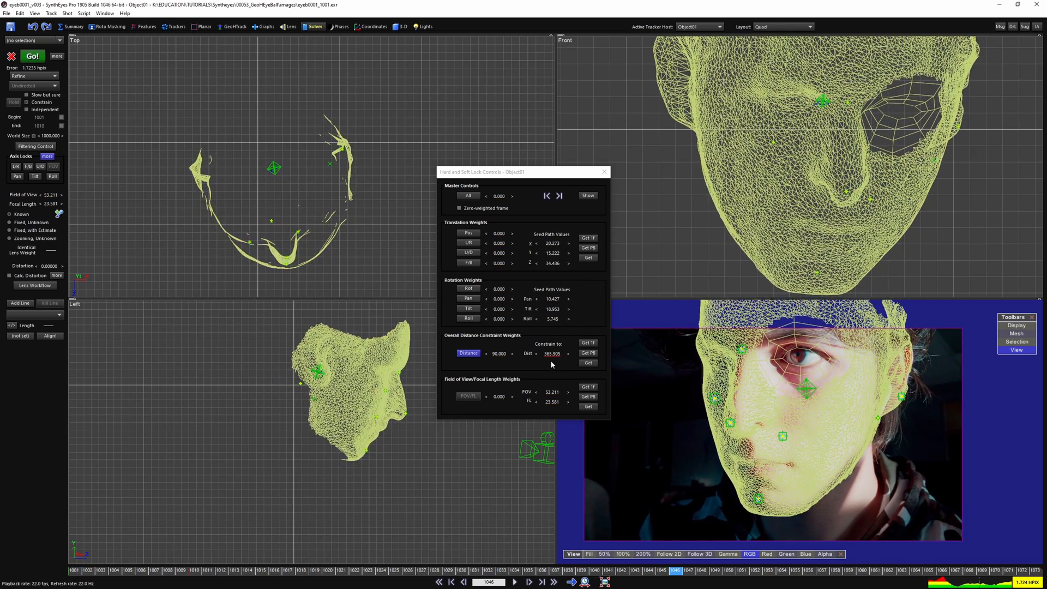
click(33, 57)
- Play the refined solve in the camera view and the GeoHTrack perspective view to examine how the head mesh follows the face
scroll(718, 421, up, 5)
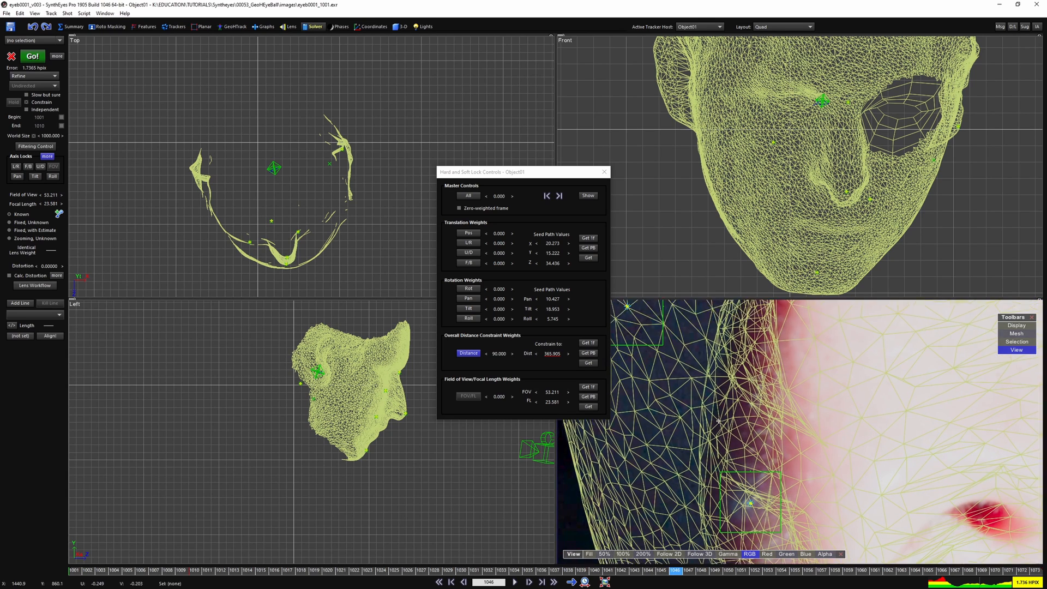
scroll(736, 446, up, 3)
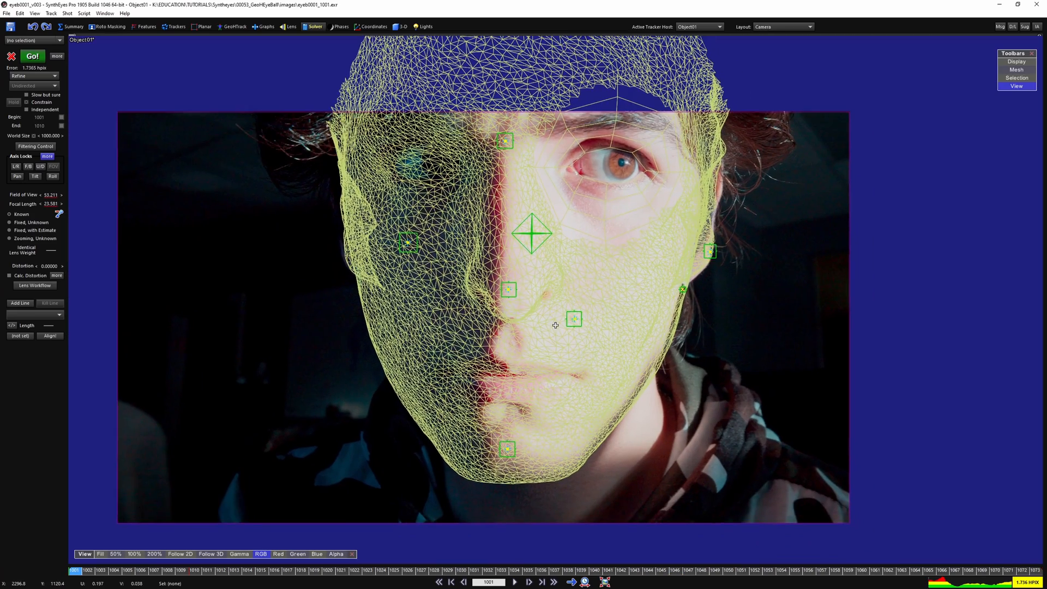
key(space)
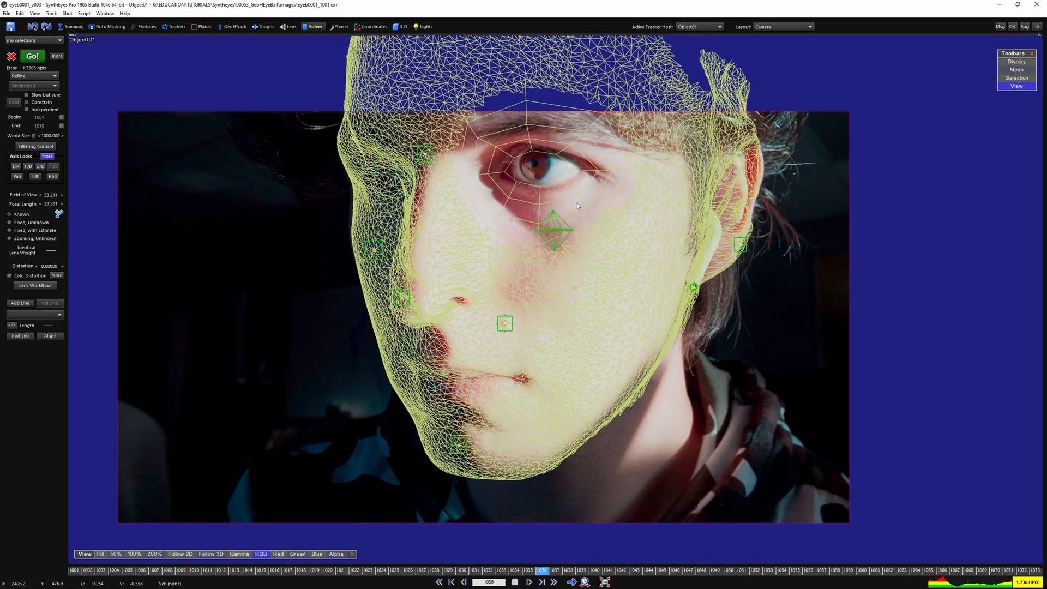
key(space)
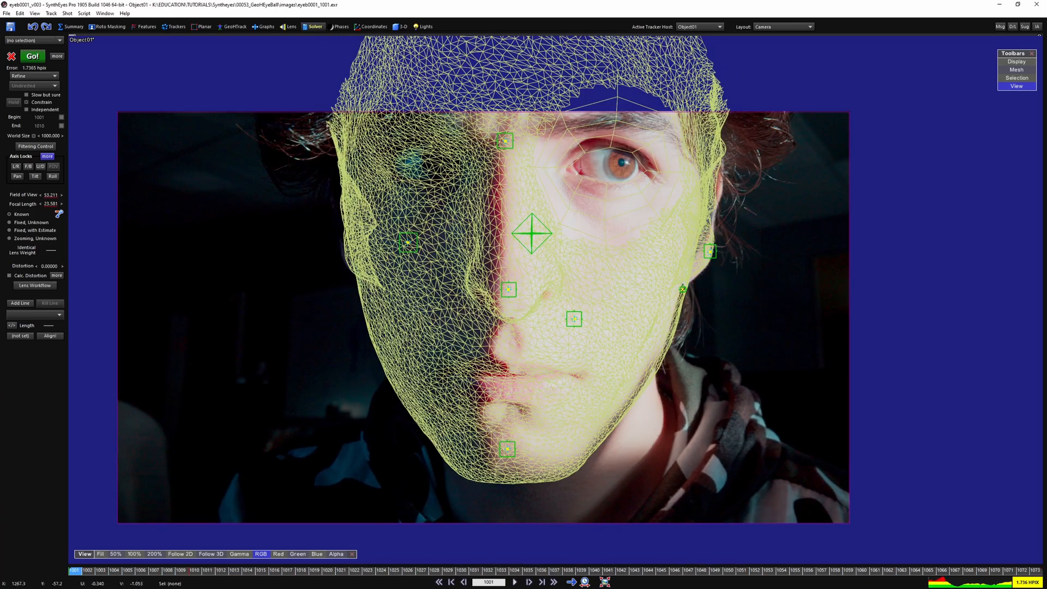
click(235, 26)
key(space)
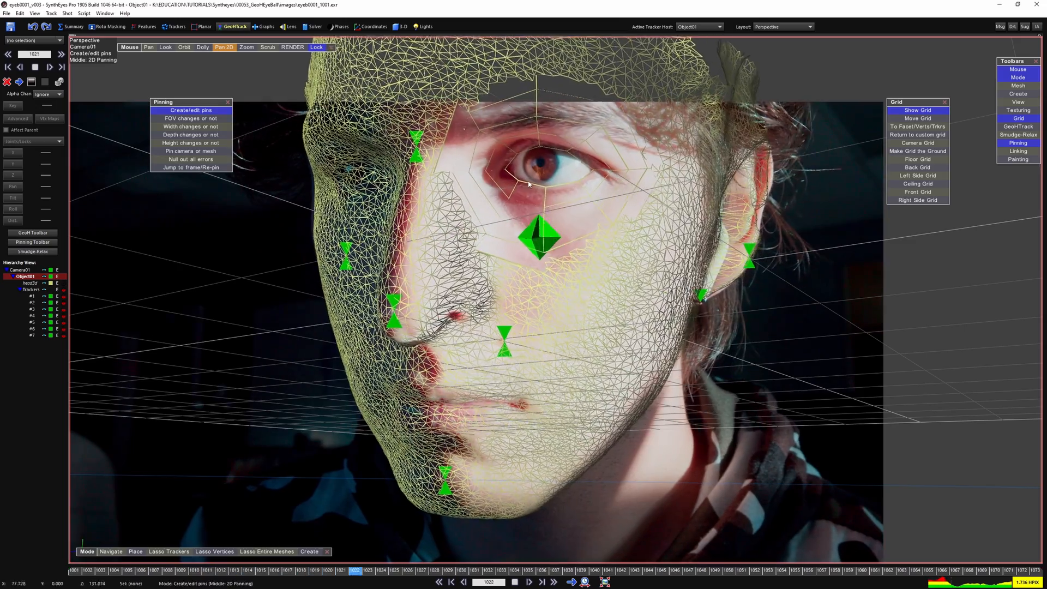
key(space)
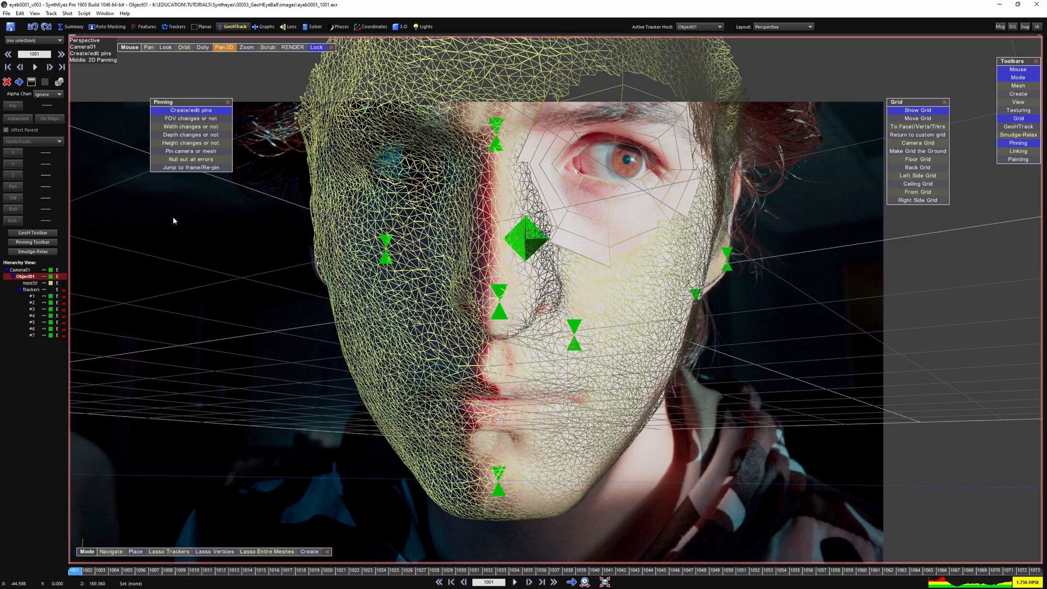
- Show the GeoHTrack tools and create a new object over the open eye with GeoH Create at frame 1001
click(47, 235)
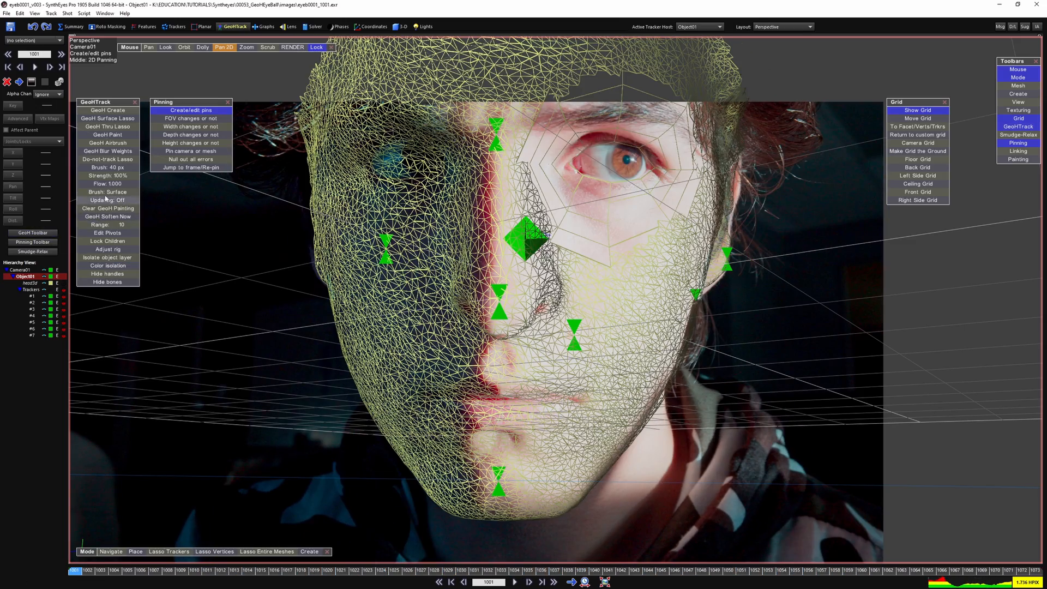
click(111, 114)
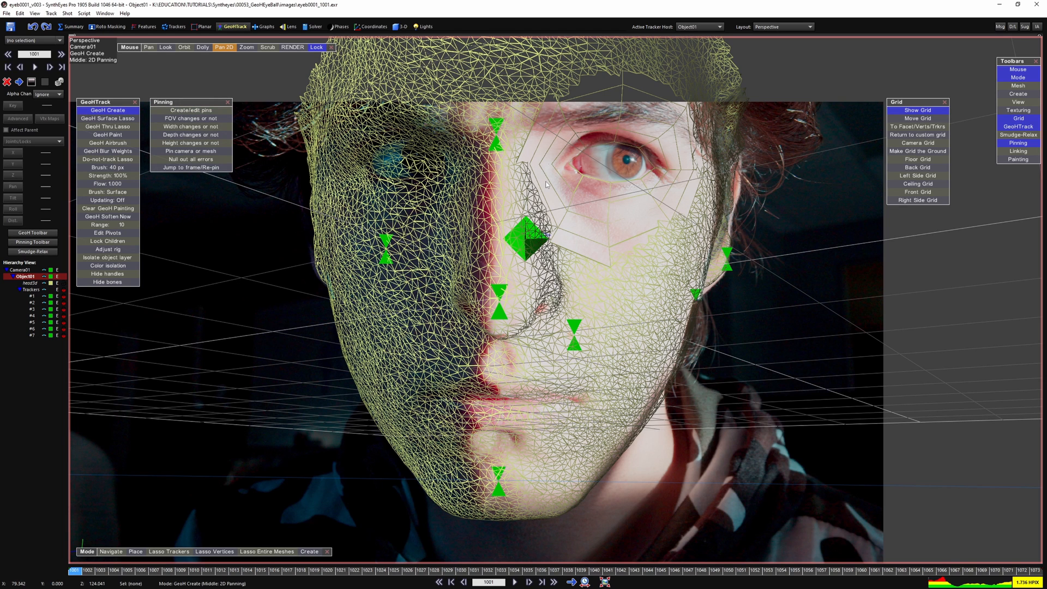
drag(546, 182, 607, 163)
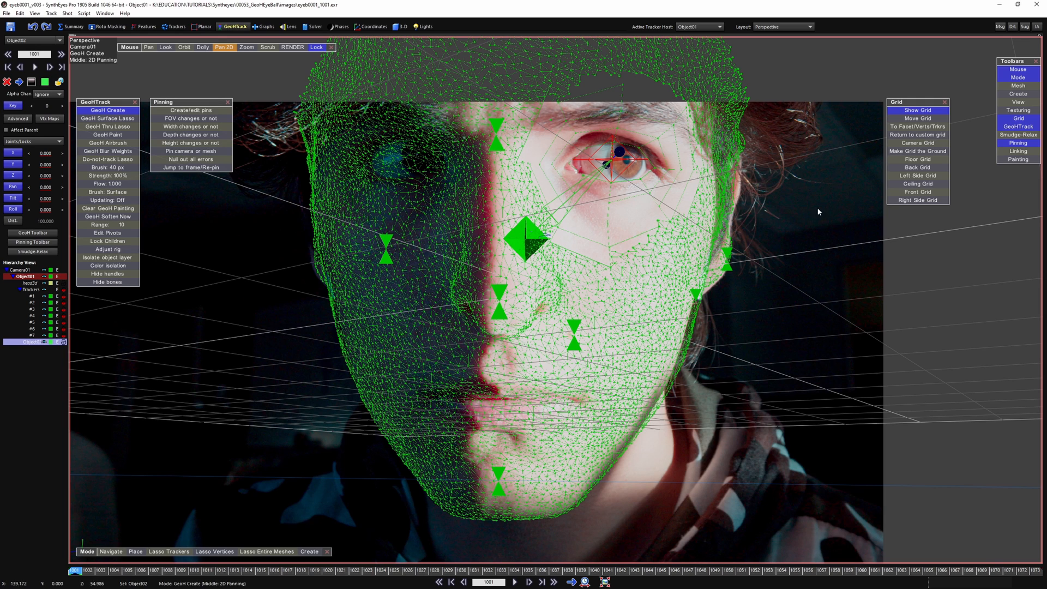
- Switch to the Camera & Perspective layout and replace its camera view with a Perspective B view of the head mesh
click(754, 27)
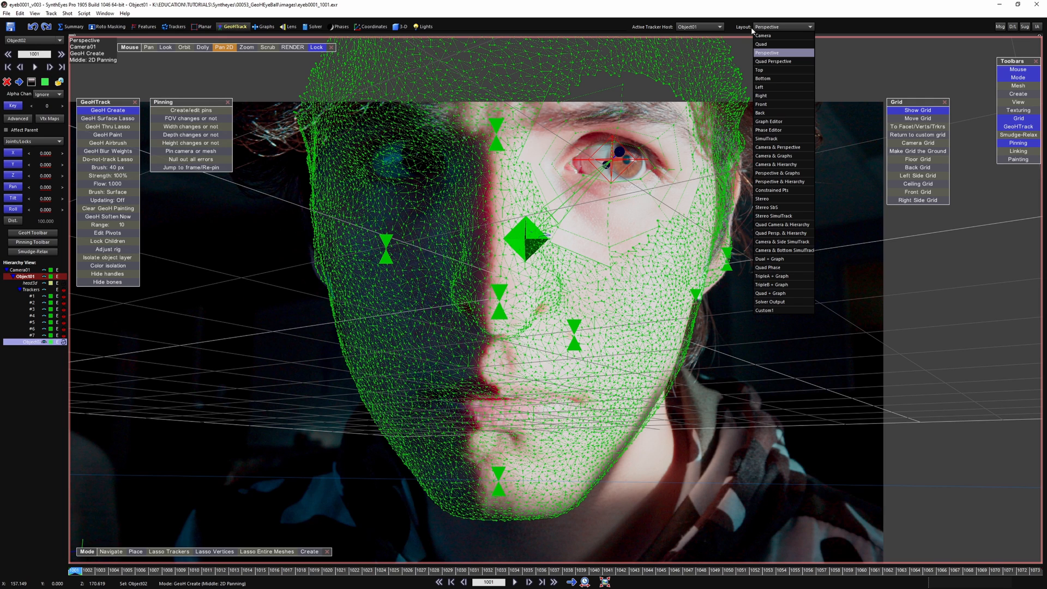
click(777, 147)
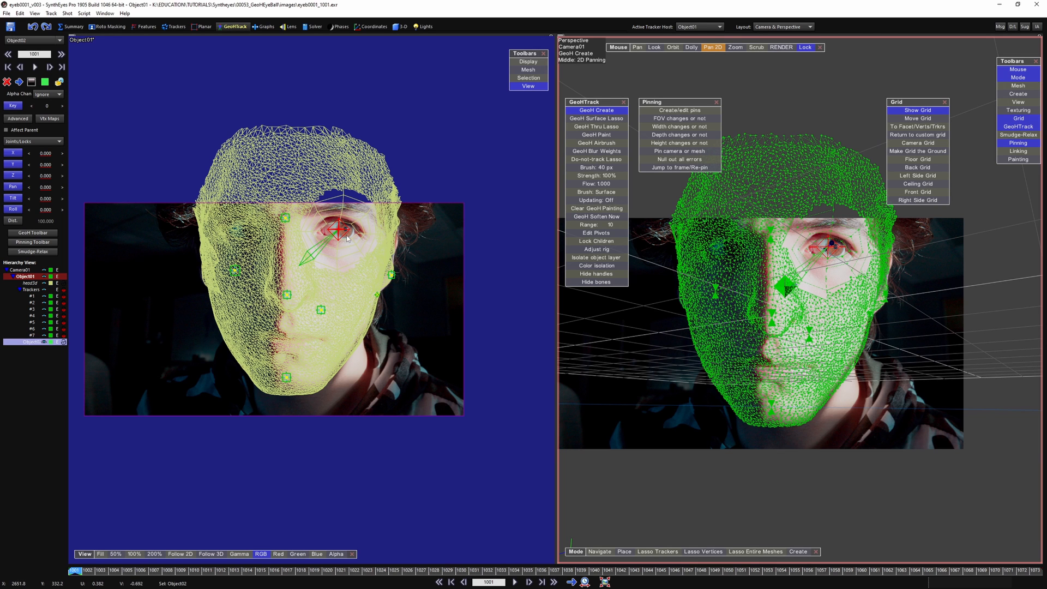
click(73, 39)
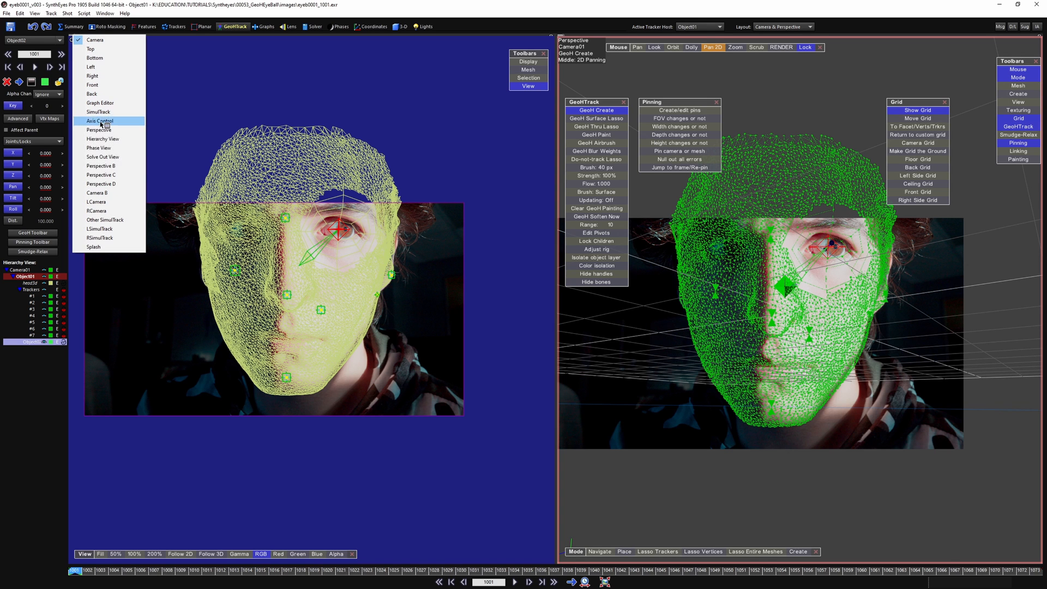
click(102, 166)
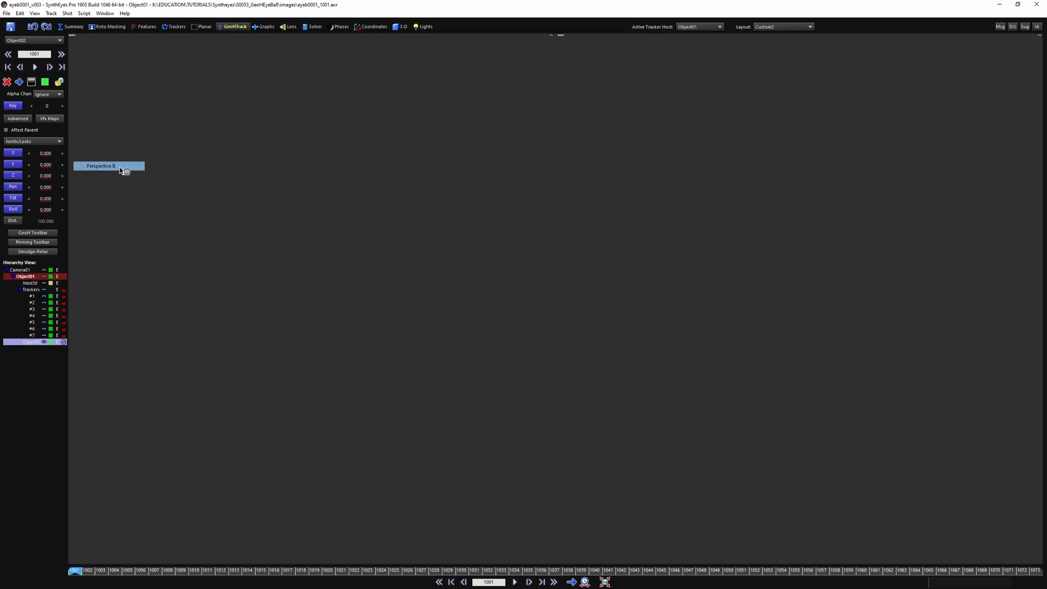
drag(392, 321, 421, 294)
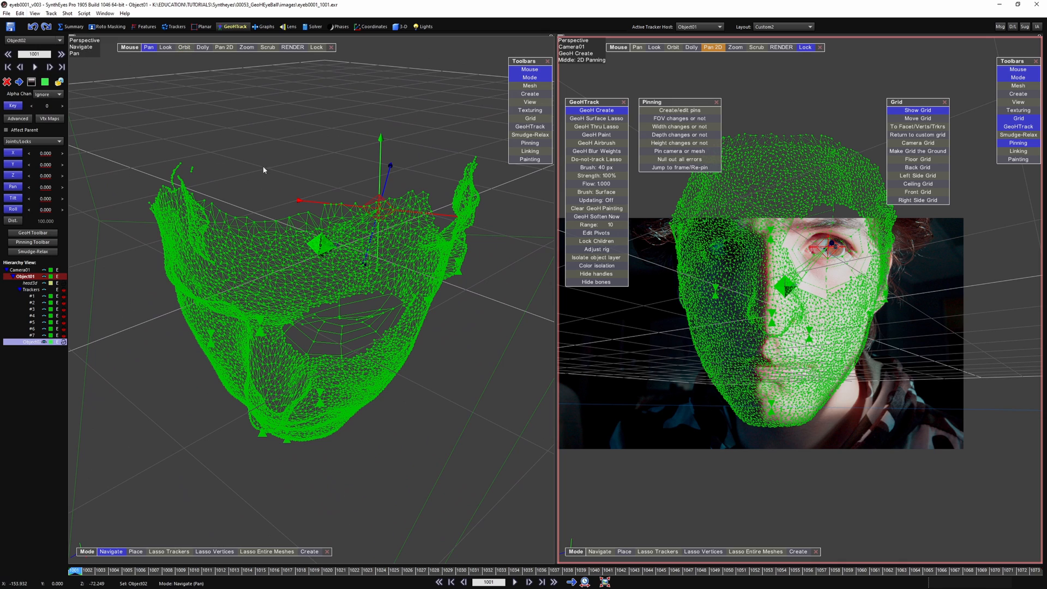
- Set perspective-view navigation to Maya style in the Perspective preferences
click(20, 13)
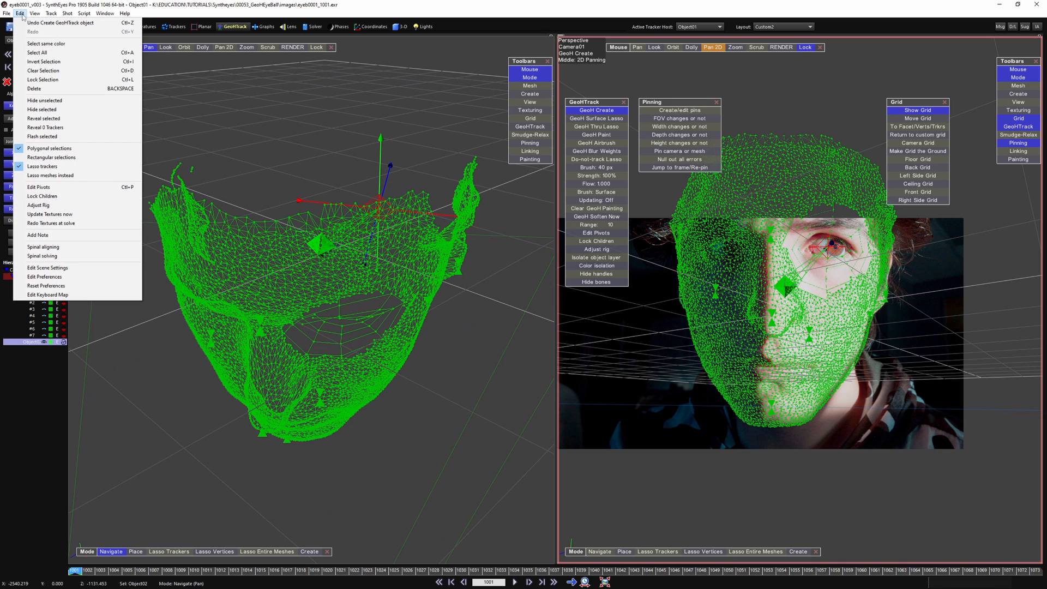
click(60, 277)
click(420, 228)
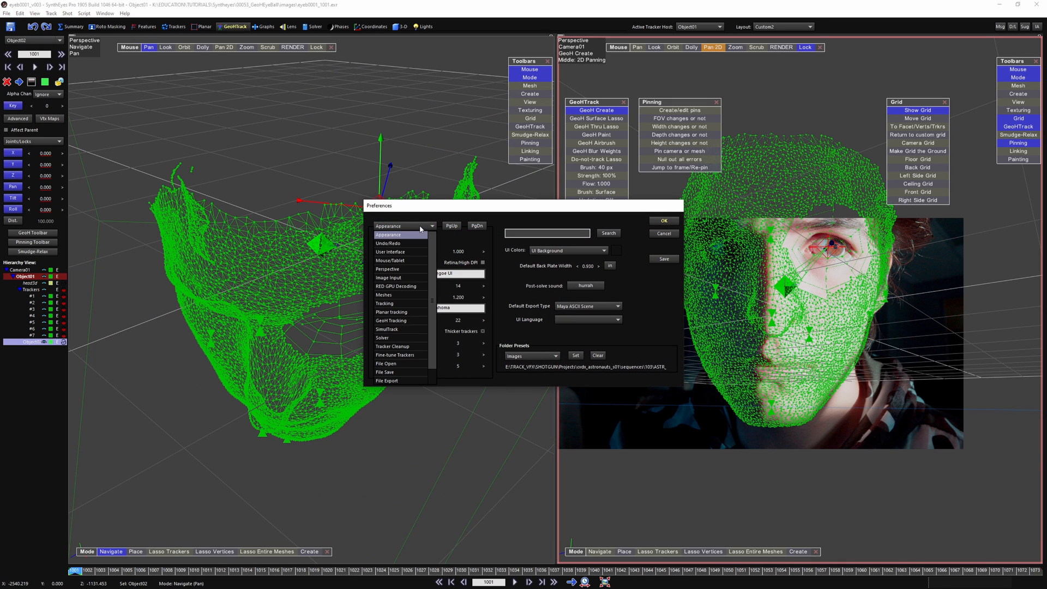
click(410, 271)
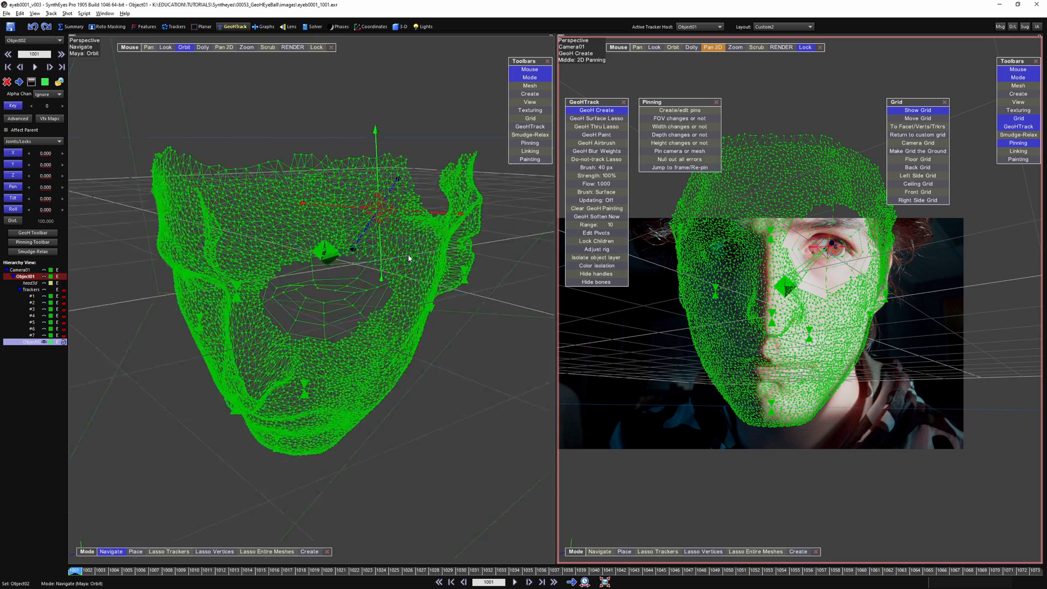
- Offset the eye object's joint position to X -5.500, Y -4.250 and Z -70.000 so it sits inside the eye socket
mouse_move(374, 253)
alt+mouse_down()
mouse_move(380, 262)
mouse_move(374, 252)
alt+mouse_up()
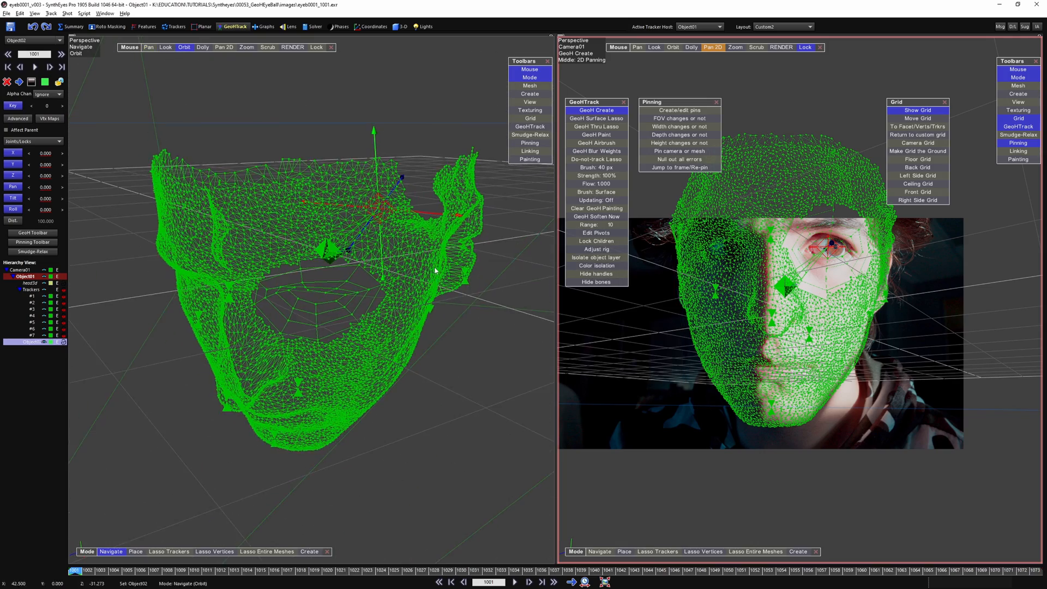
alt+right_drag(374, 253, 317, 331)
alt+drag(318, 332, 329, 265)
alt+middle_drag(328, 264, 334, 262)
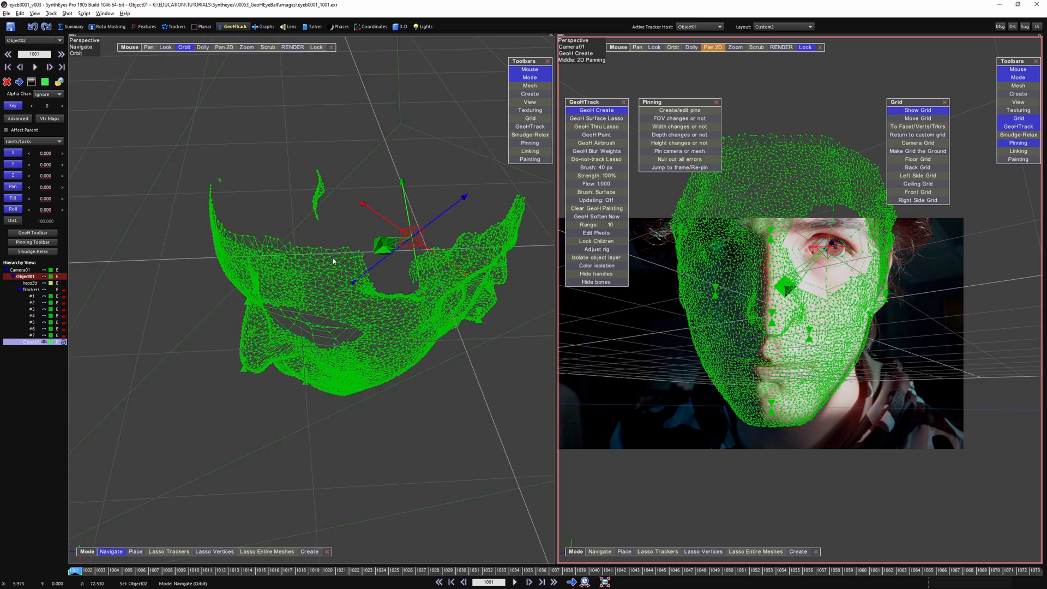
alt+right_drag(334, 262, 427, 264)
alt+drag(428, 264, 460, 233)
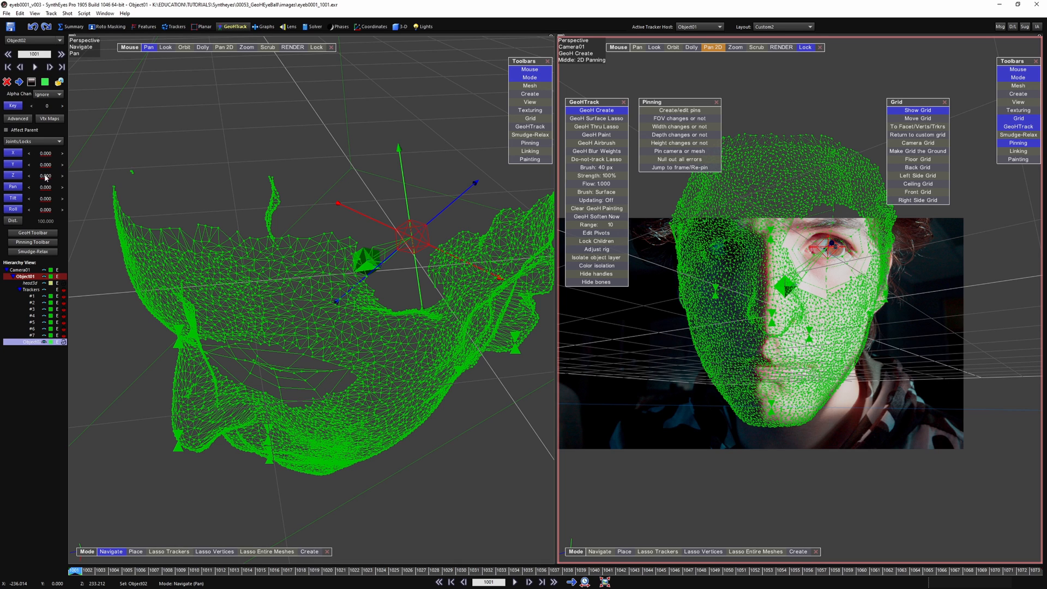
drag(45, 176, 81, 189)
alt+middle_drag(81, 188, 180, 153)
drag(45, 153, 146, 177)
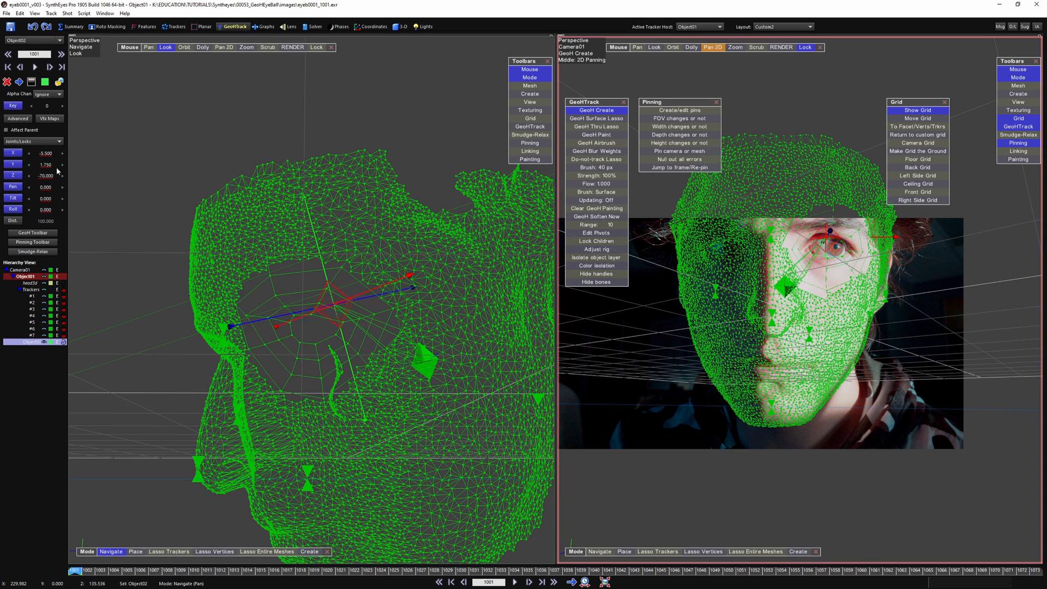
ctrl+drag(59, 169, 22, 175)
alt+drag(480, 425, 364, 339)
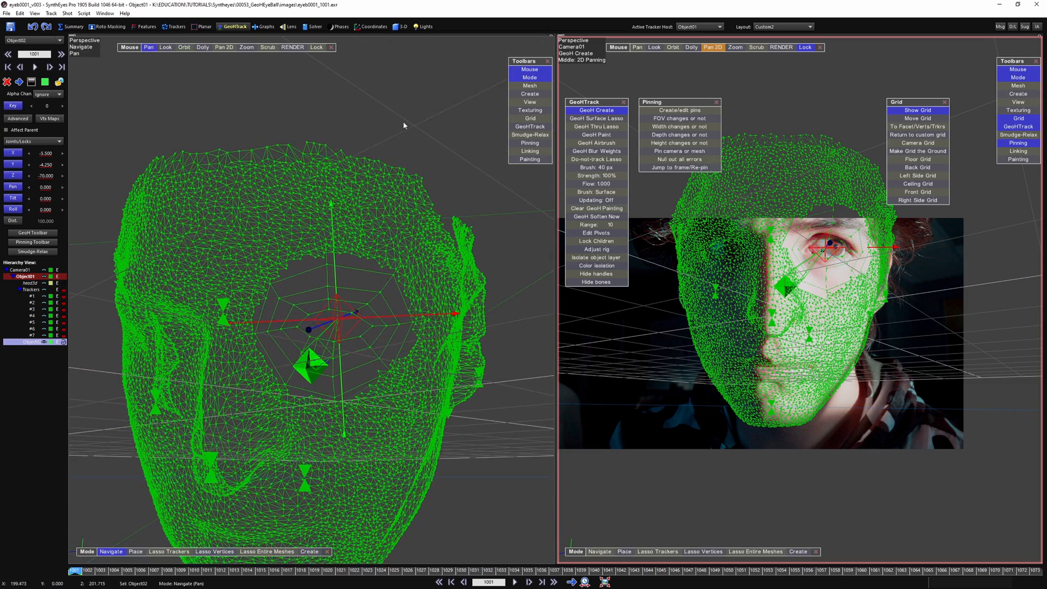
- Switch to the quad layout with the 3-D controls and create a sphere mesh near the eye object in the Top view
key(7)
key(F10)
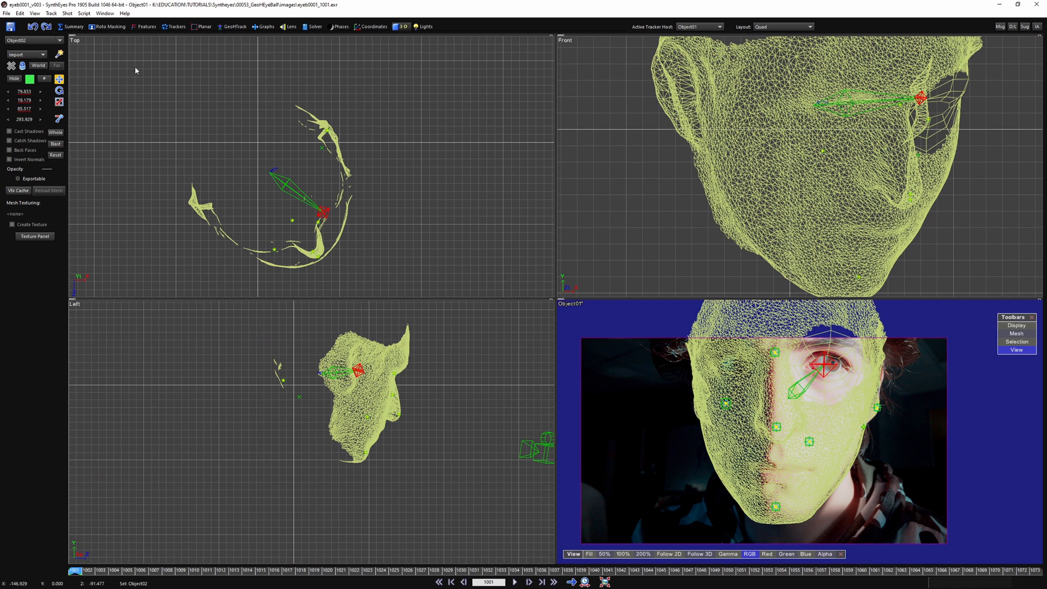
click(42, 55)
click(24, 90)
drag(296, 157, 323, 189)
scroll(345, 388, up, 6)
scroll(309, 354, down, 6)
scroll(320, 187, up, 3)
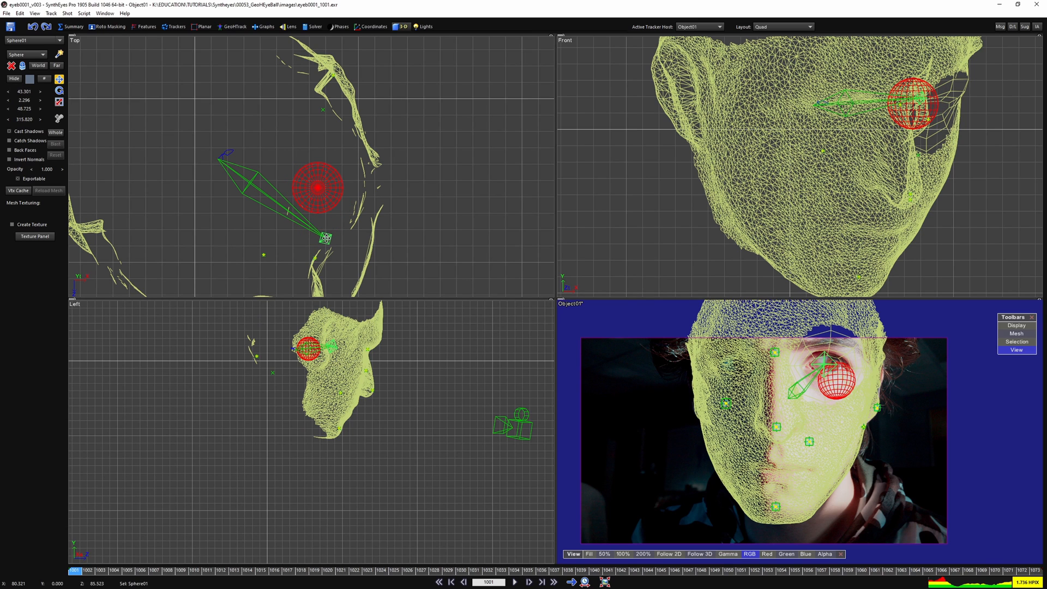
middle_drag(326, 238, 313, 176)
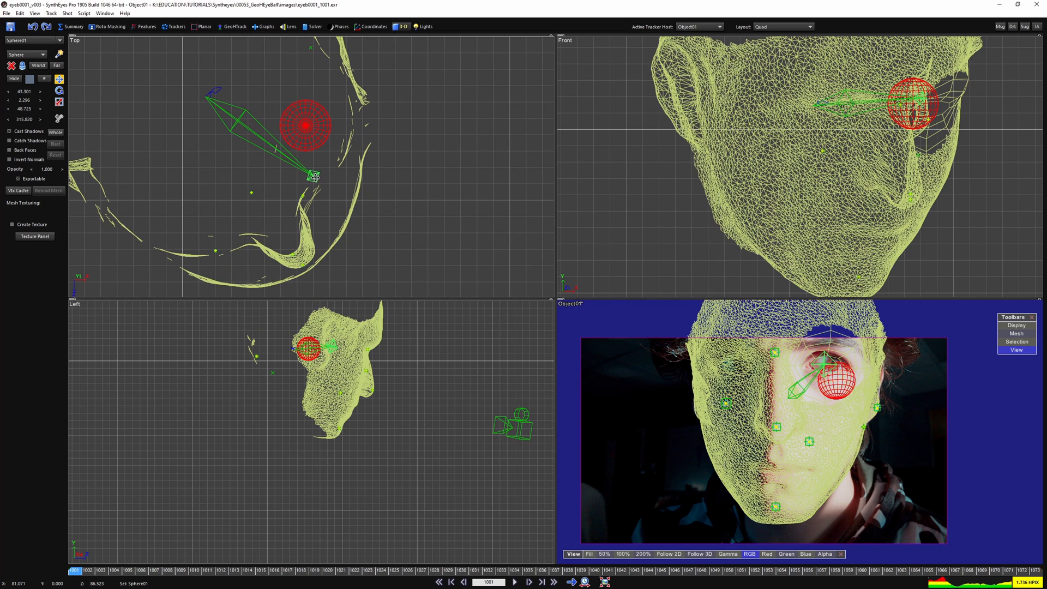
- Show the floating hierarchy view and rename the new sphere mesh as eyeball
click(105, 14)
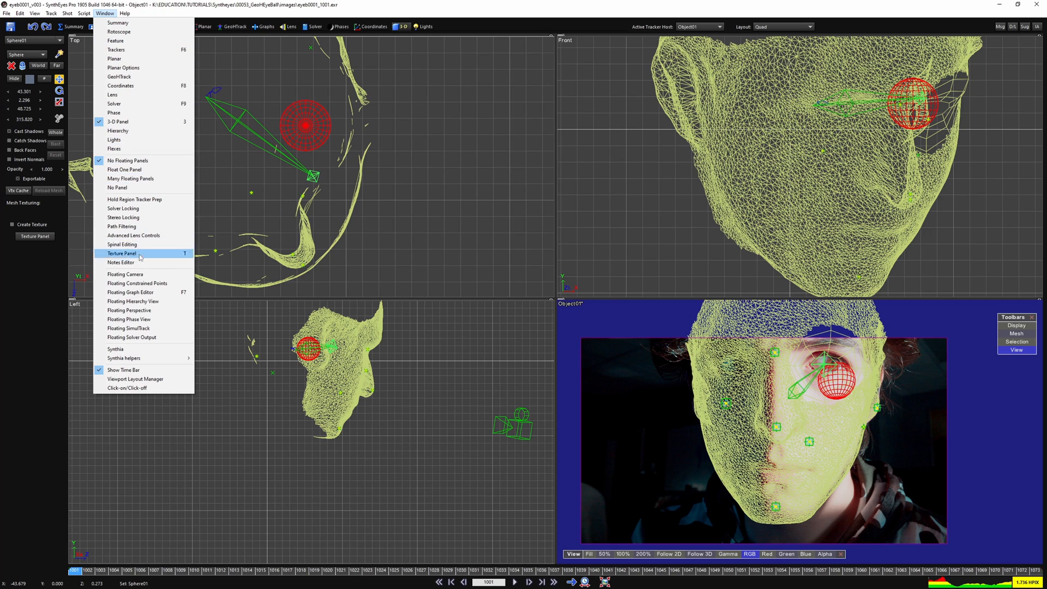
click(144, 300)
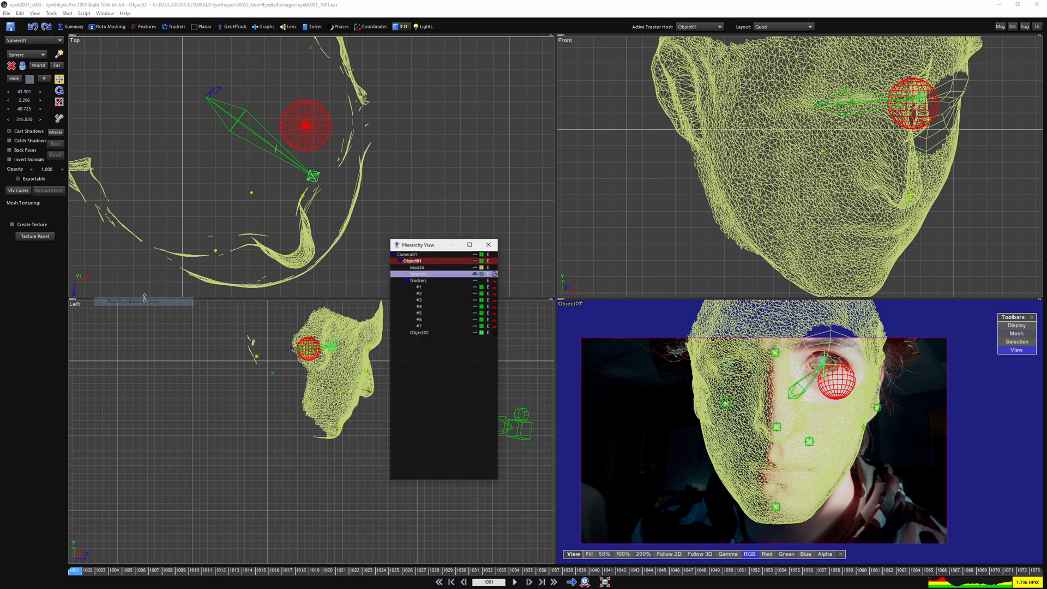
double_click(427, 274)
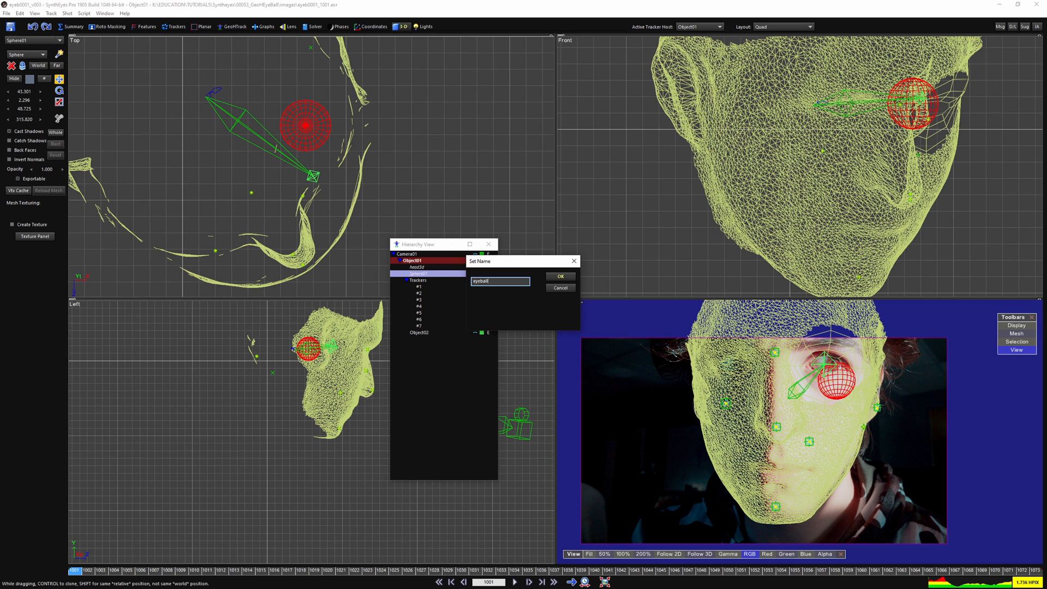
click(562, 277)
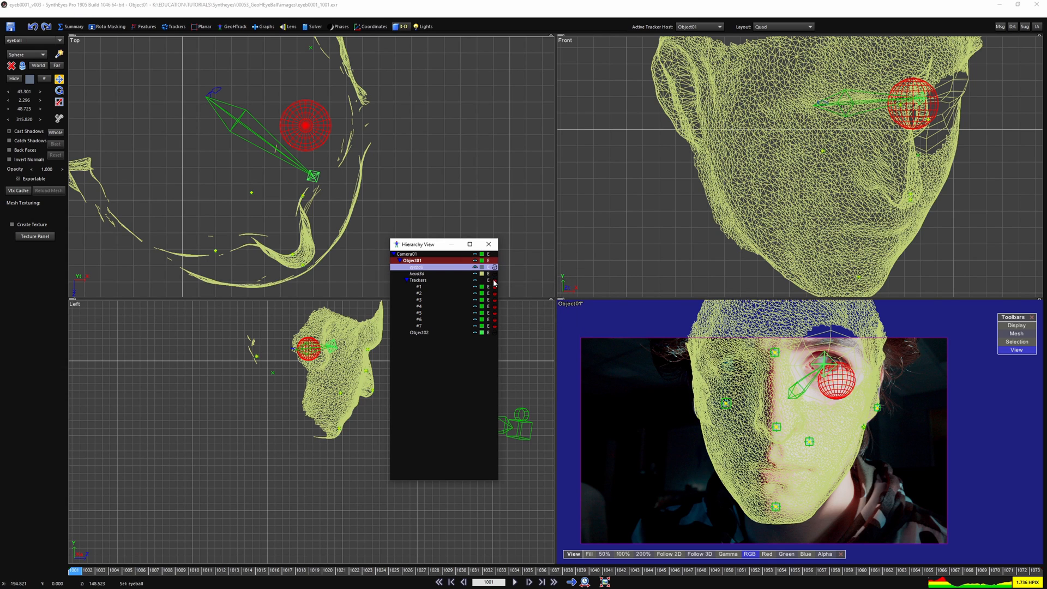
- Rename Object02 as eyeObject in the hierarchy
click(426, 334)
double_click(428, 333)
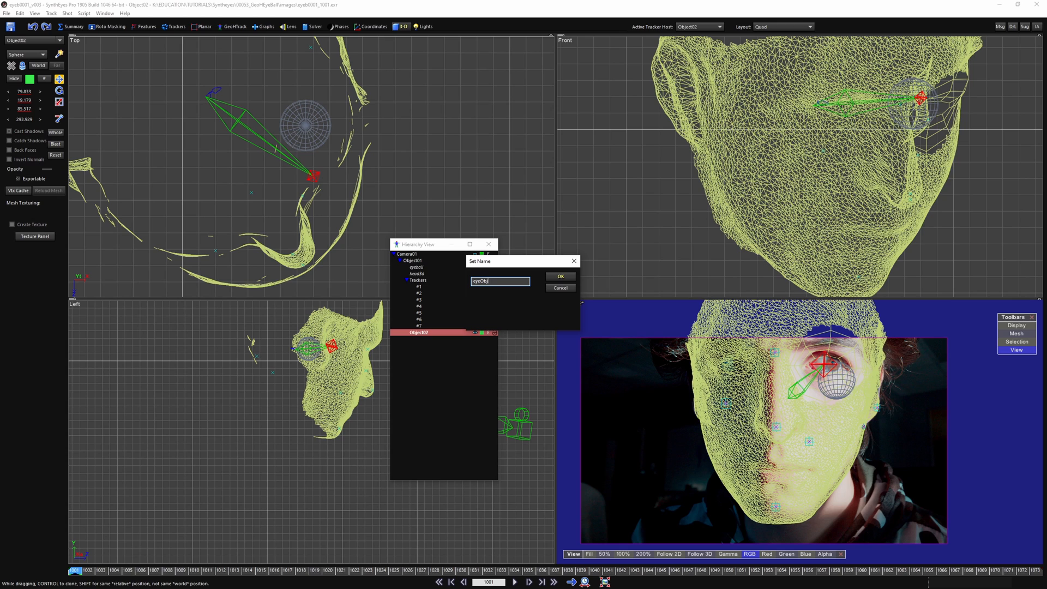
click(556, 277)
- Try to parent the eyeball mesh to eyeObject in the hierarchy
click(418, 267)
drag(431, 280, 425, 334)
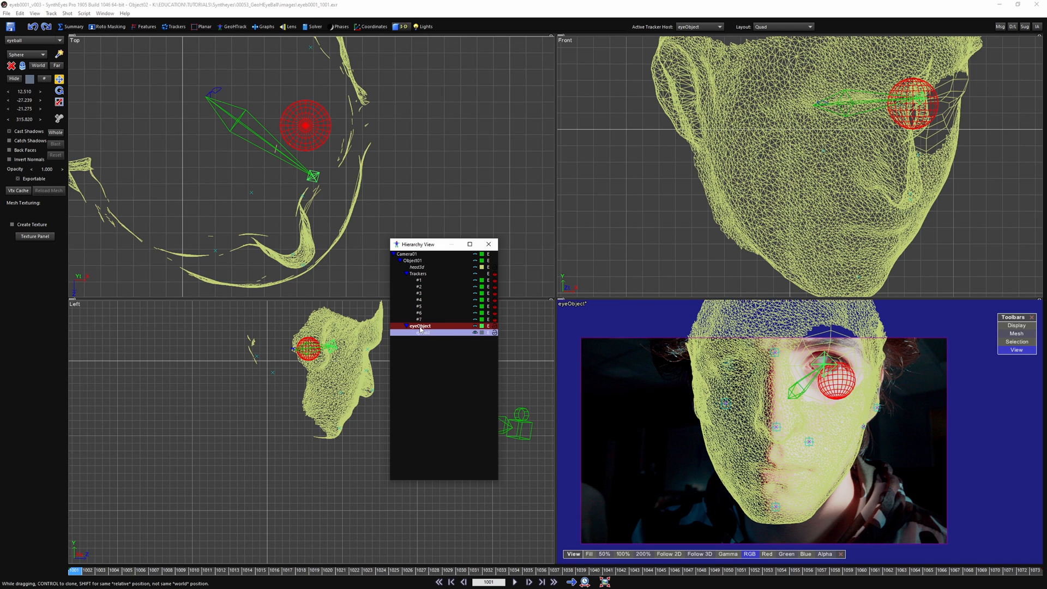
scroll(325, 347, up, 3)
key(ctrl+z)
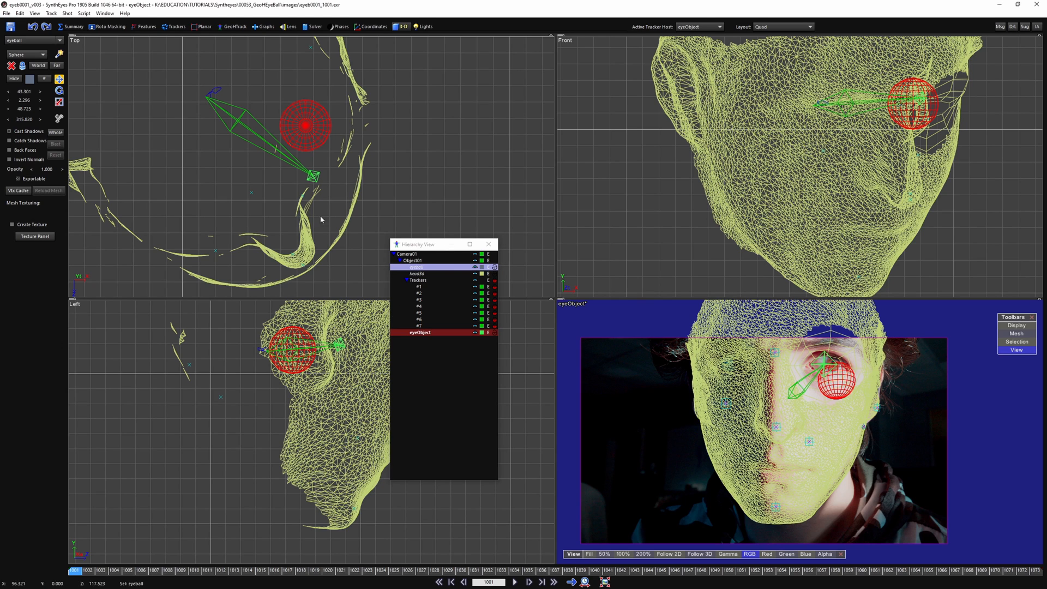
- Reset the eyeball mesh's X, Y and Z position to 0 while it is still parented to Object01
right_click(24, 92)
right_click(24, 101)
right_click(23, 108)
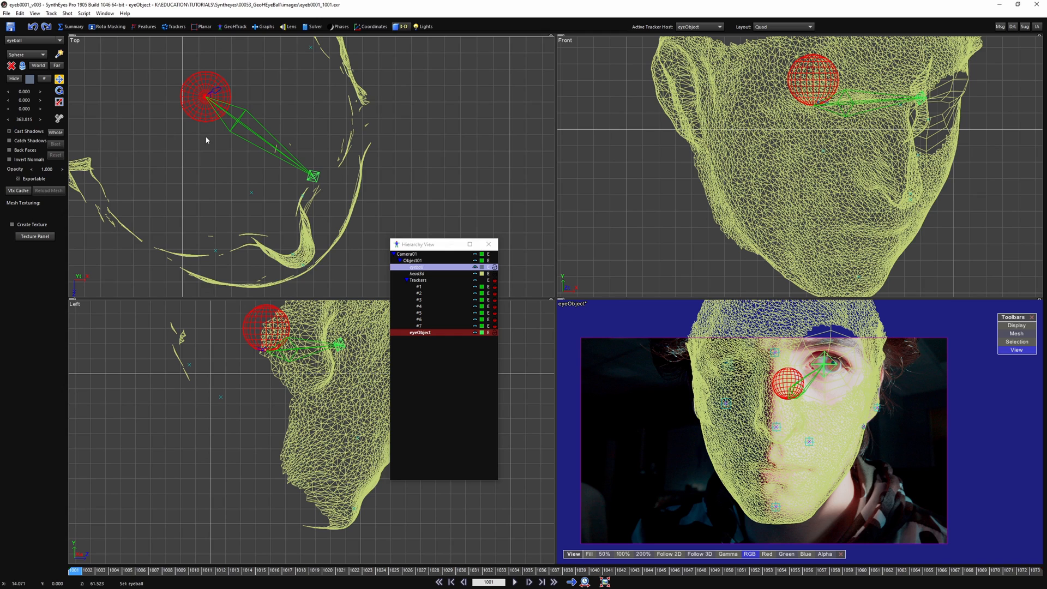
middle_drag(206, 140, 246, 223)
double_click(431, 268)
click(559, 288)
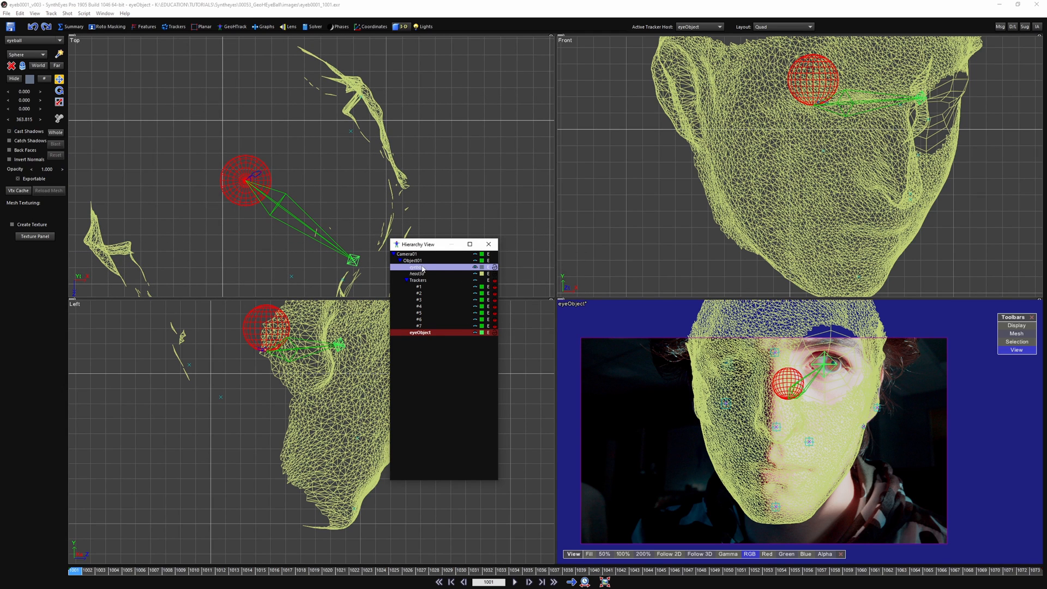
- Unparent the eyeball mesh from Object01 and reset its X, Y and Z position to 0 at the world origin
drag(425, 268, 426, 389)
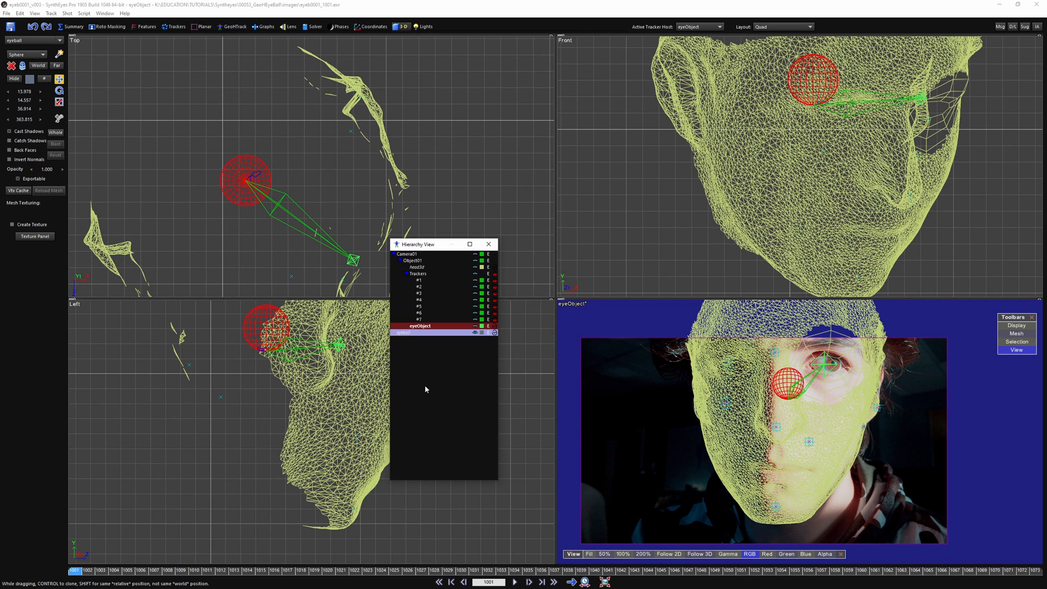
right_click(25, 91)
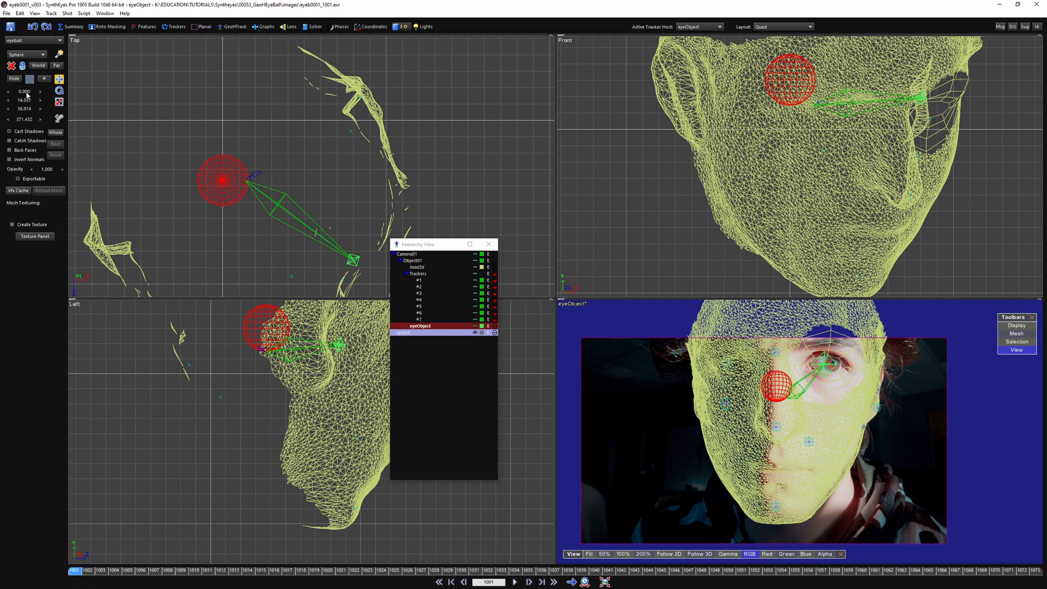
right_click(25, 100)
right_click(24, 108)
scroll(207, 99, up, 4)
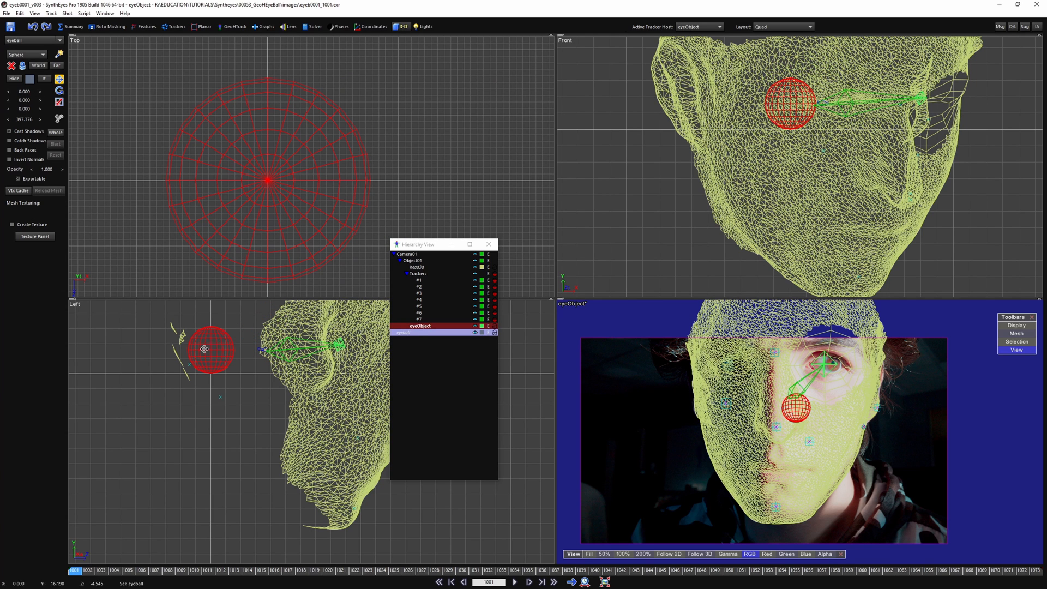
scroll(204, 349, up, 3)
middle_drag(212, 386, 214, 446)
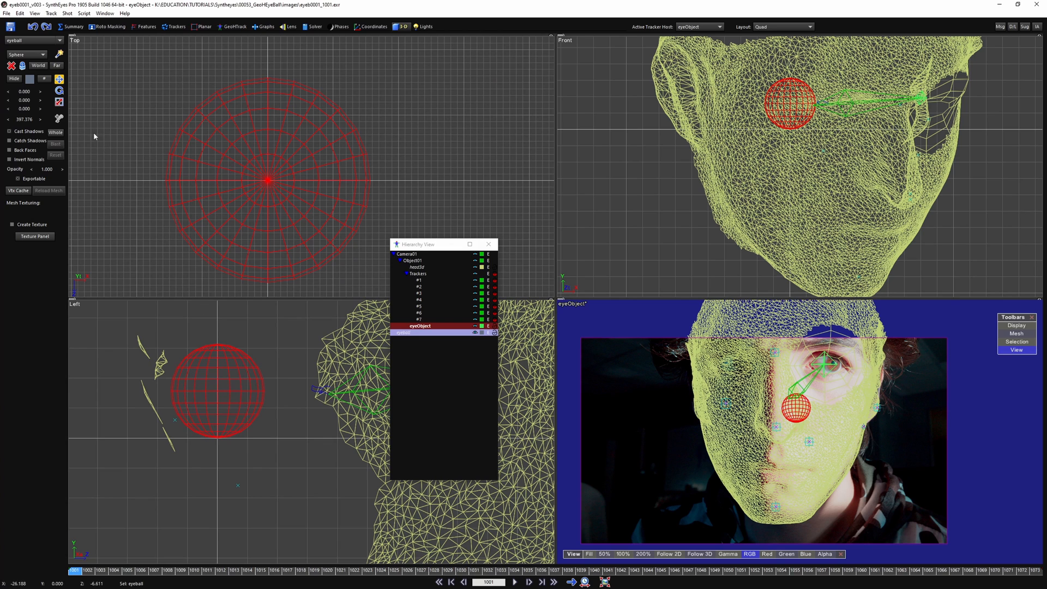
- In Edit Pivots mode, raise the eyeball mesh's pivot from its base to the sphere's centre at Y 15.621, and leave the mode
drag(26, 120, 94, 126)
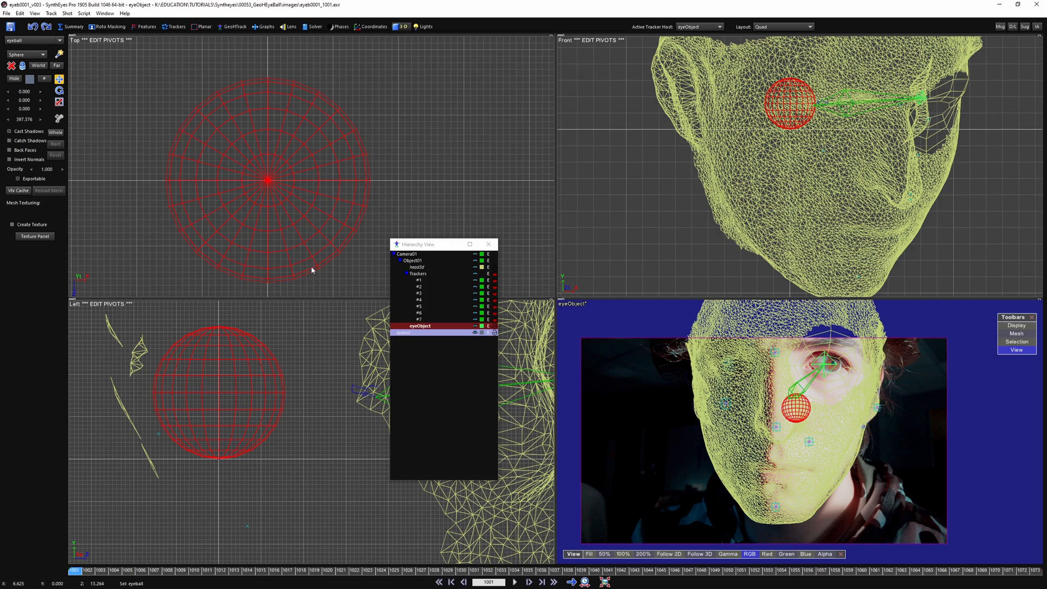
key(7)
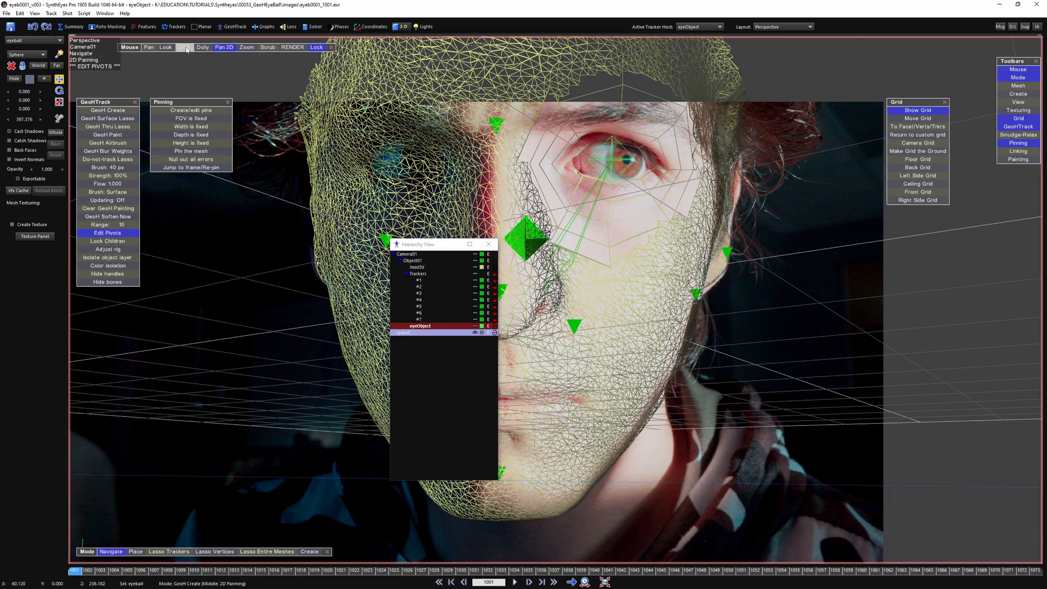
click(186, 50)
alt+drag(464, 234, 504, 165)
alt+right_drag(505, 166, 894, 584)
alt+drag(564, 155, 587, 152)
alt+middle_drag(586, 153, 553, 252)
alt+drag(553, 253, 664, 164)
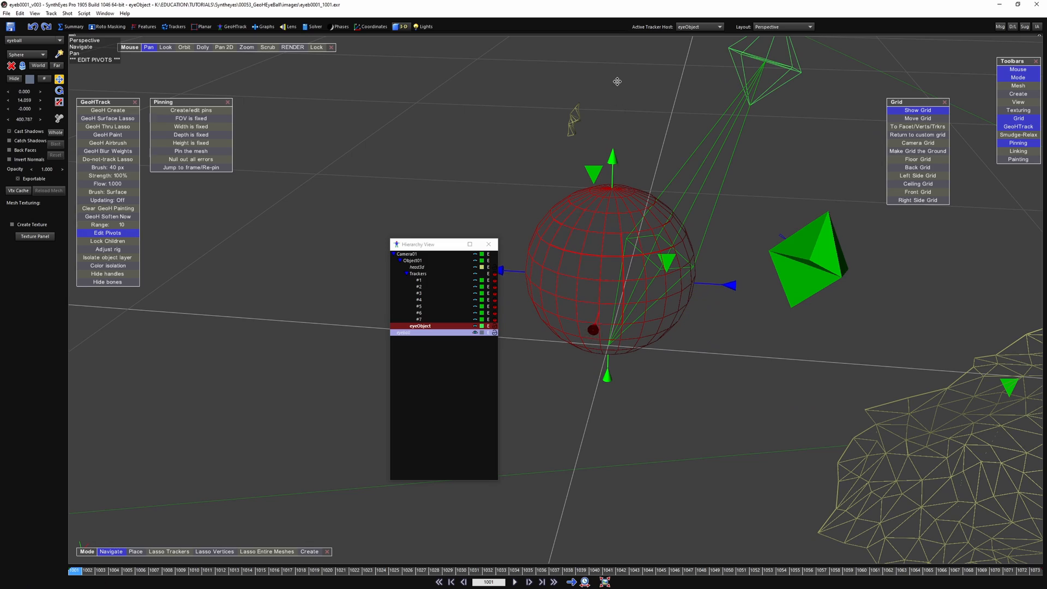
alt+drag(593, 260, 744, 236)
alt+middle_drag(744, 235, 557, 262)
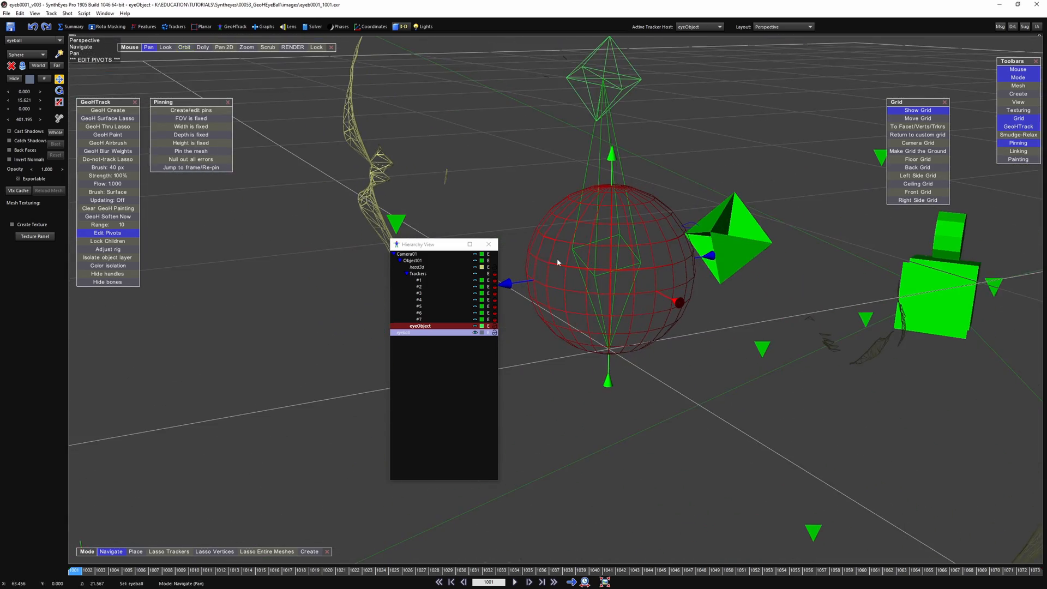
key(ctrl+z)
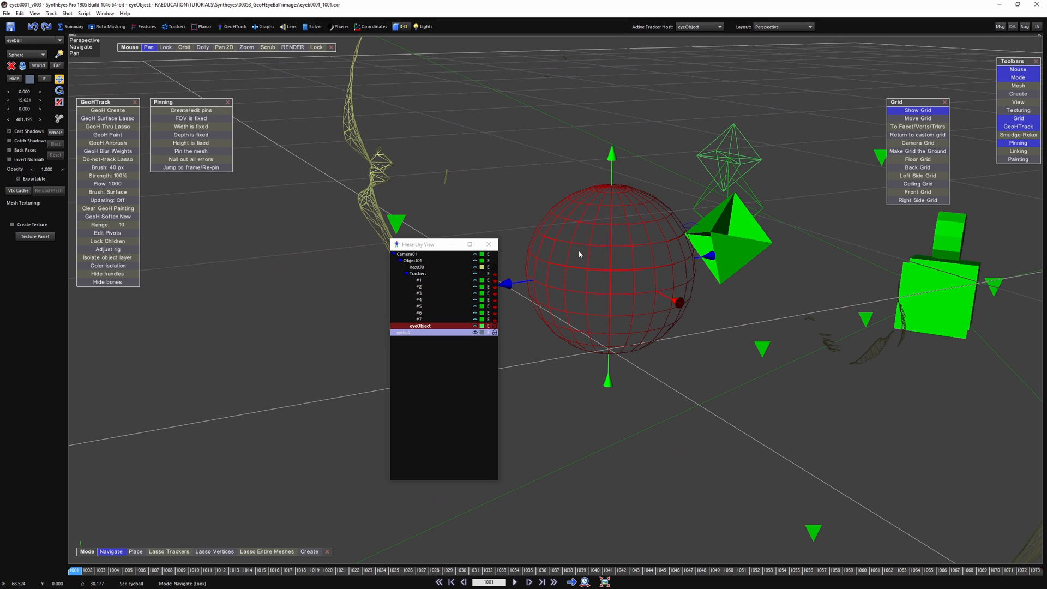
alt+drag(636, 212, 622, 189)
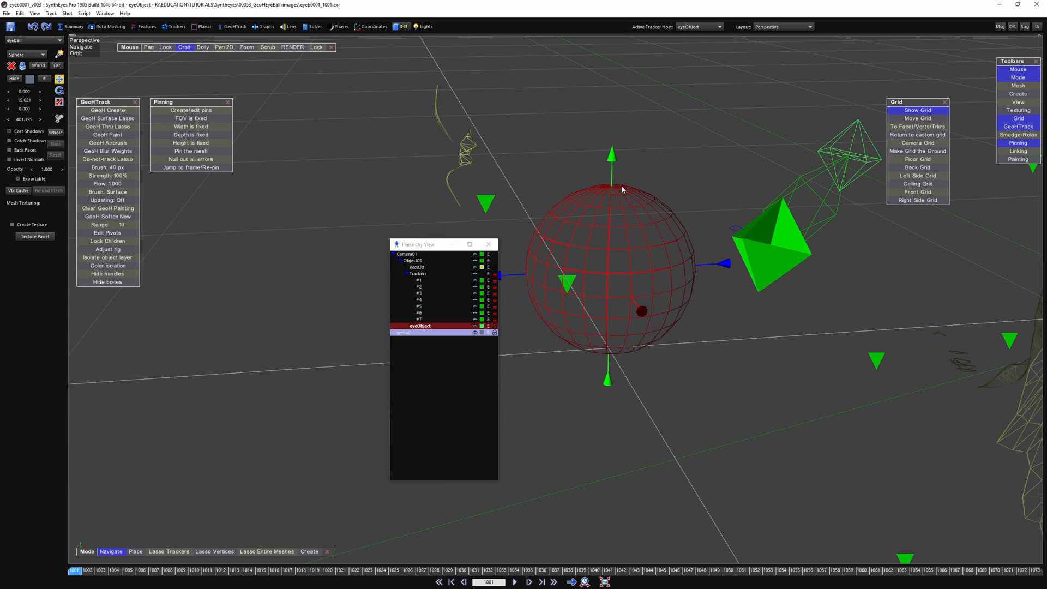
- Reset the eyeball mesh's Y position to 0 and parent the mesh to eyeObject in the hierarchy
right_click(24, 100)
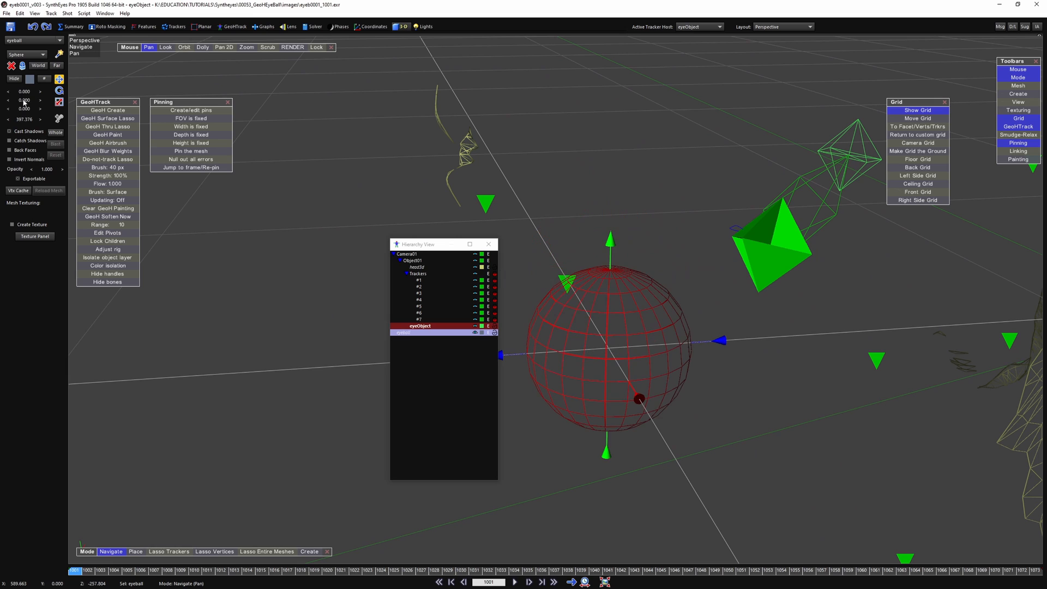
mouse_move(622, 324)
alt+mouse_down()
mouse_move(785, 300)
mouse_move(629, 337)
alt+mouse_up()
click(450, 356)
click(412, 335)
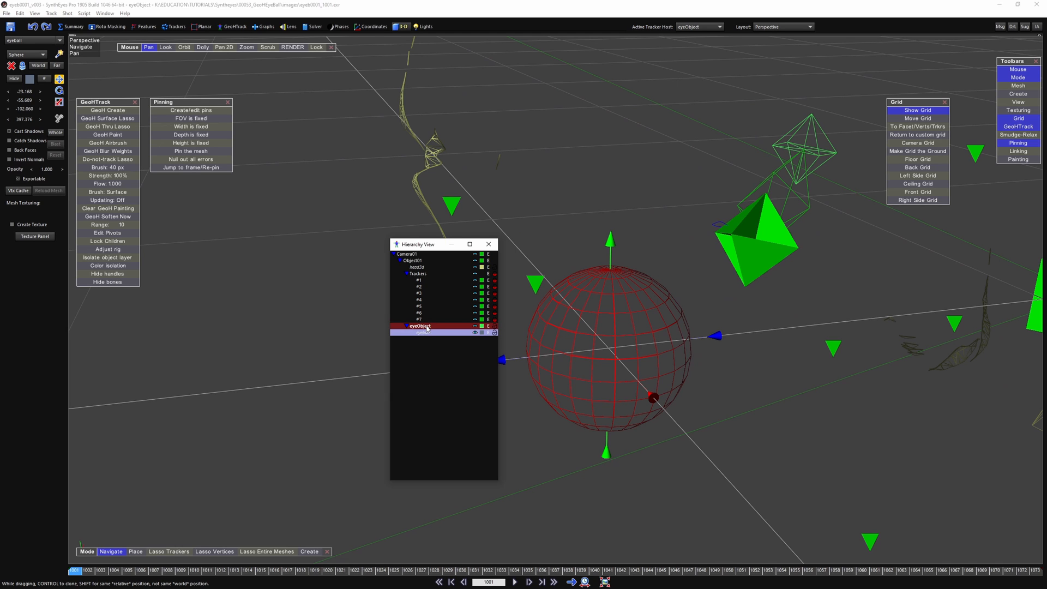
- Reset the eyeball mesh's X, Y and Z position to 0 relative to eyeObject so it sits in the socket
right_click(24, 92)
right_click(26, 101)
right_click(25, 109)
alt+drag(622, 215, 186, 184)
alt+right_drag(741, 267, 716, 513)
alt+middle_drag(679, 182, 741, 234)
alt+drag(741, 234, 632, 86)
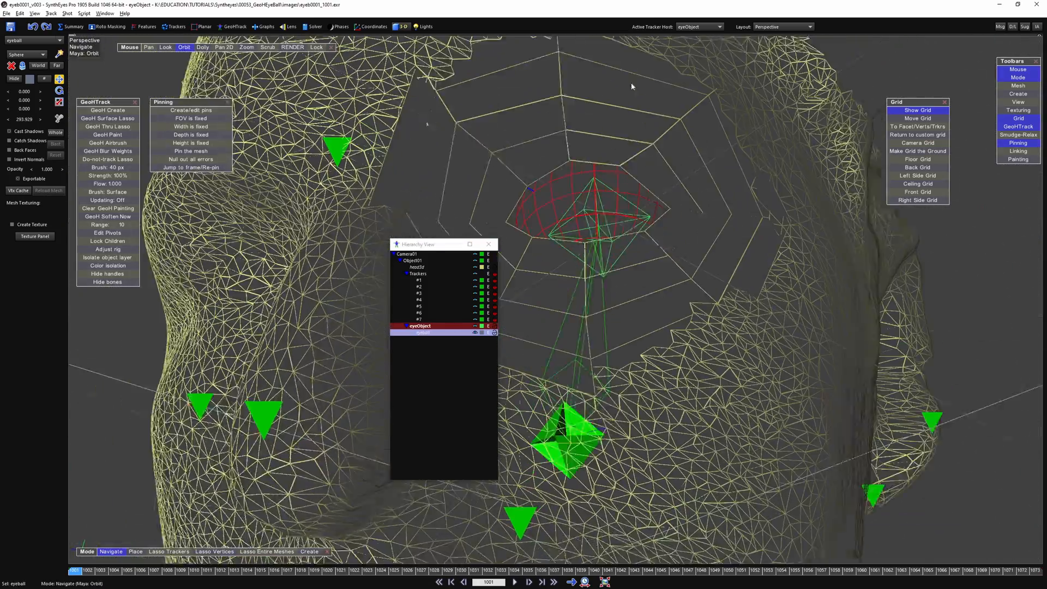
alt+middle_drag(632, 86, 233, 140)
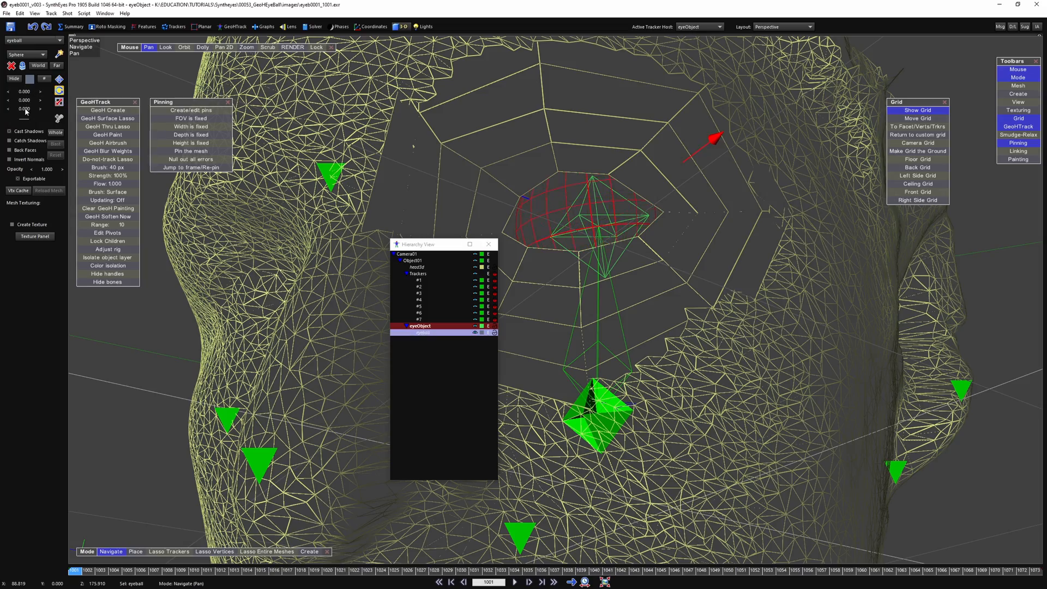
- Rotate the eyeball mesh to 90 degrees on Y so its pole faces out through the eye opening
mouse_move(654, 160)
alt+mouse_down()
mouse_move(651, 170)
mouse_move(748, 222)
mouse_move(643, 172)
alt+mouse_up()
alt+right_drag(642, 172, 611, 229)
alt+middle_drag(545, 207, 605, 268)
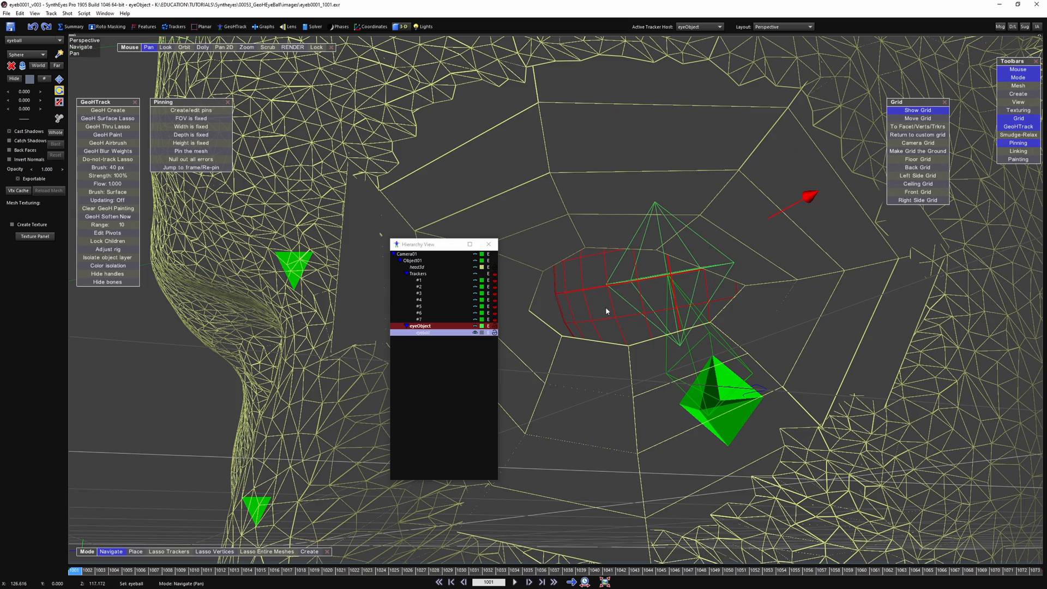
drag(619, 305, 505, 283)
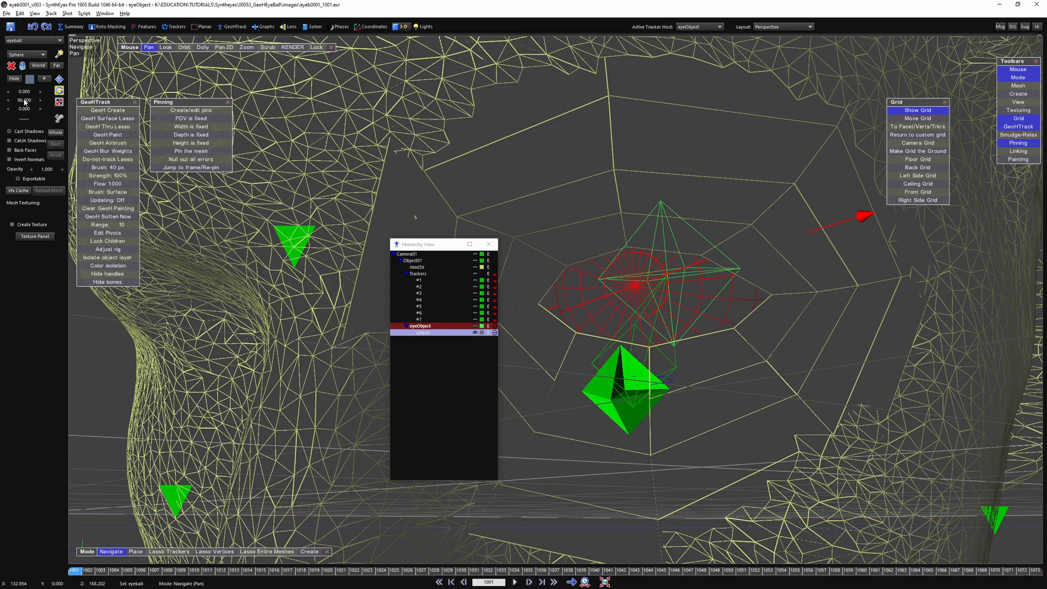
alt+drag(659, 323, 436, 311)
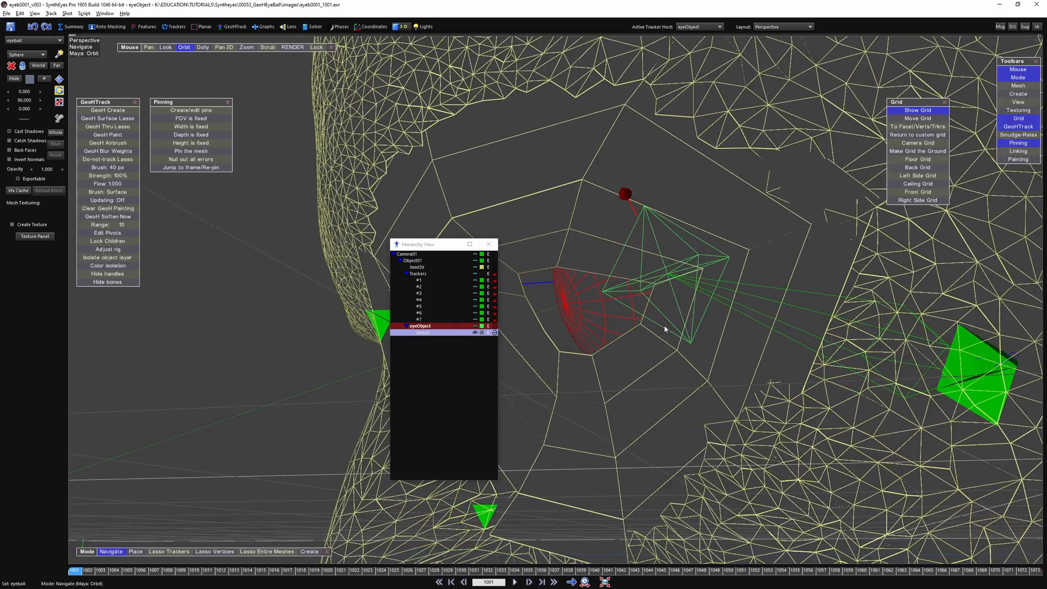
alt+middle_drag(664, 325, 779, 351)
alt+drag(780, 353, 598, 331)
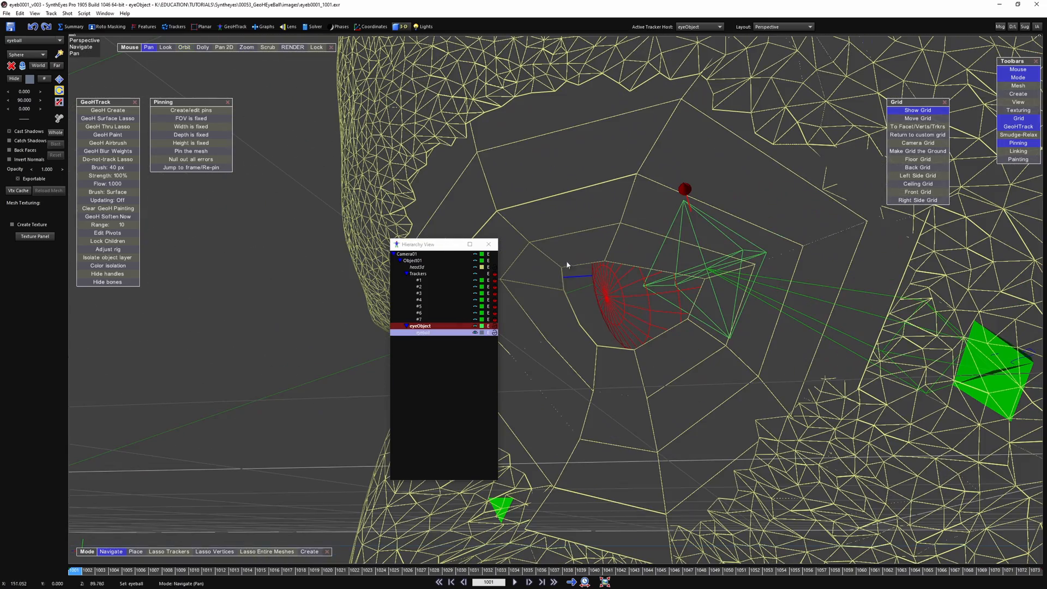
alt+drag(566, 261, 857, 294)
alt+middle_drag(572, 291, 528, 295)
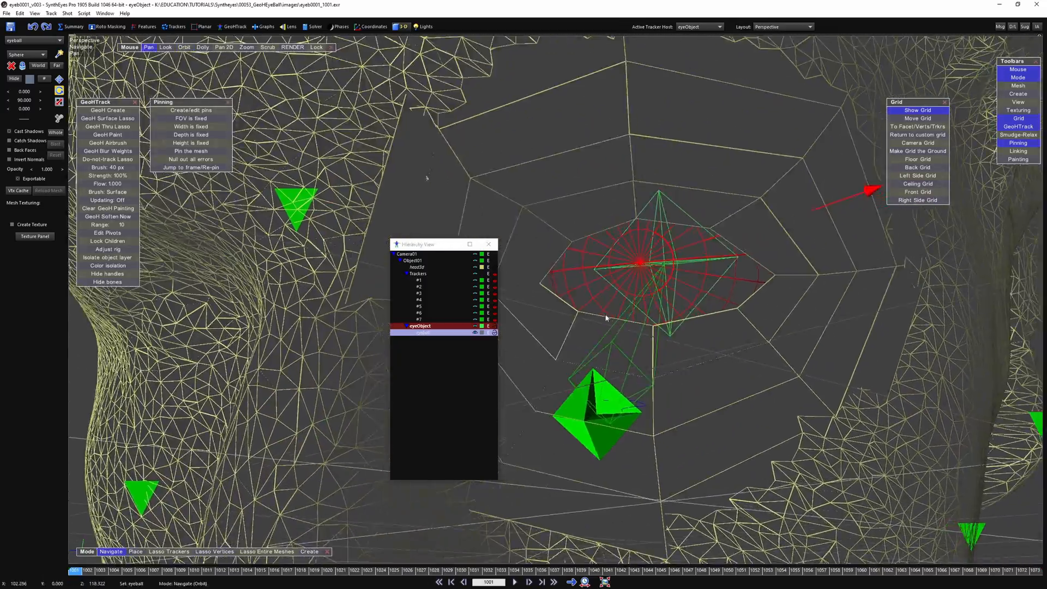
- Check the eyeball's fit in the camera view, then select eyeObject in the GeoHTrack room and play the shot
key(c)
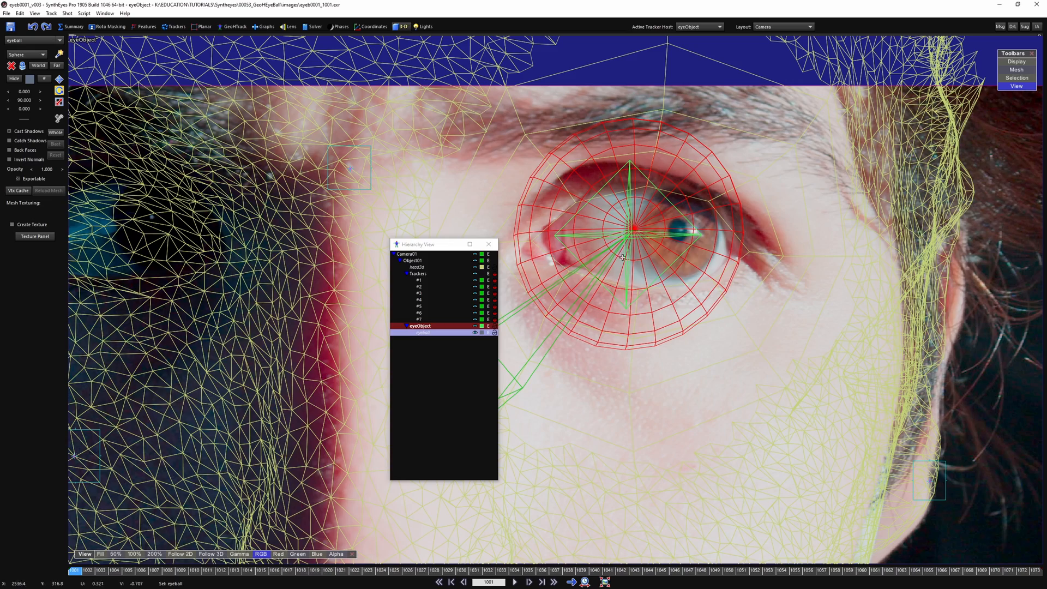
scroll(639, 247, down, 5)
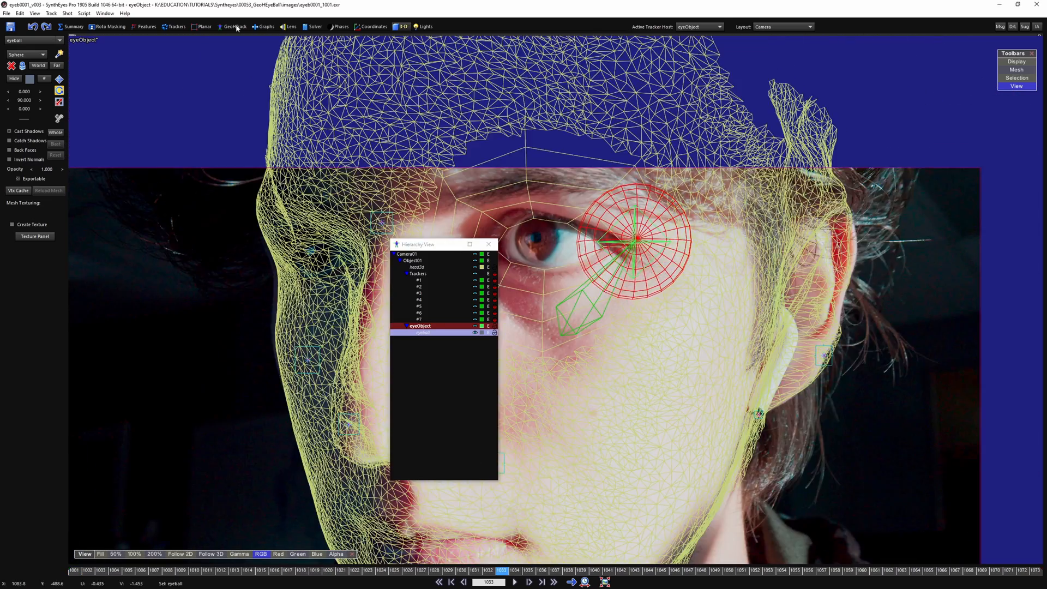
click(235, 29)
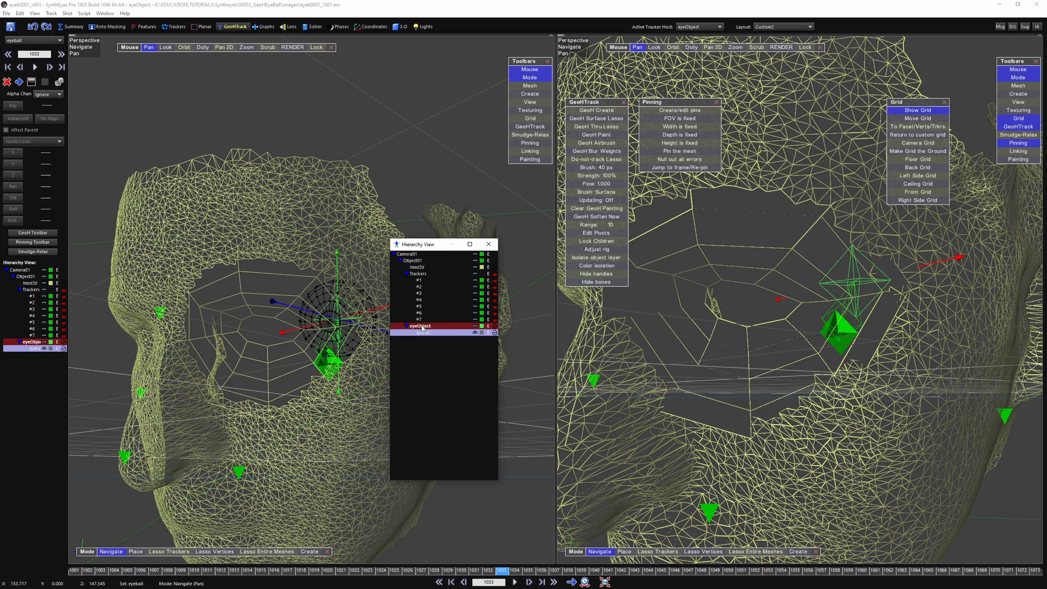
click(333, 366)
key(space)
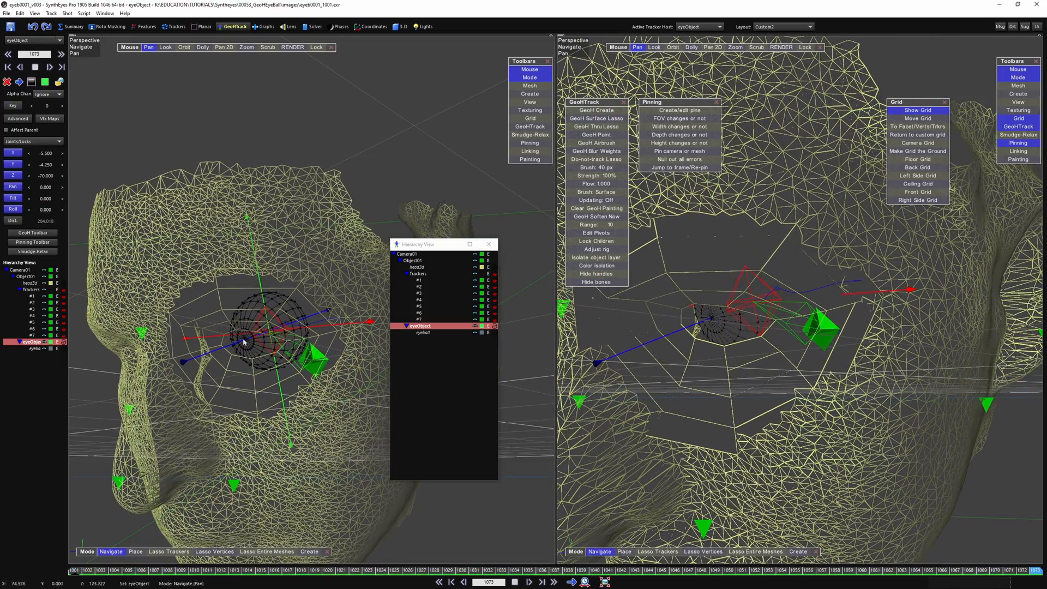
click(470, 477)
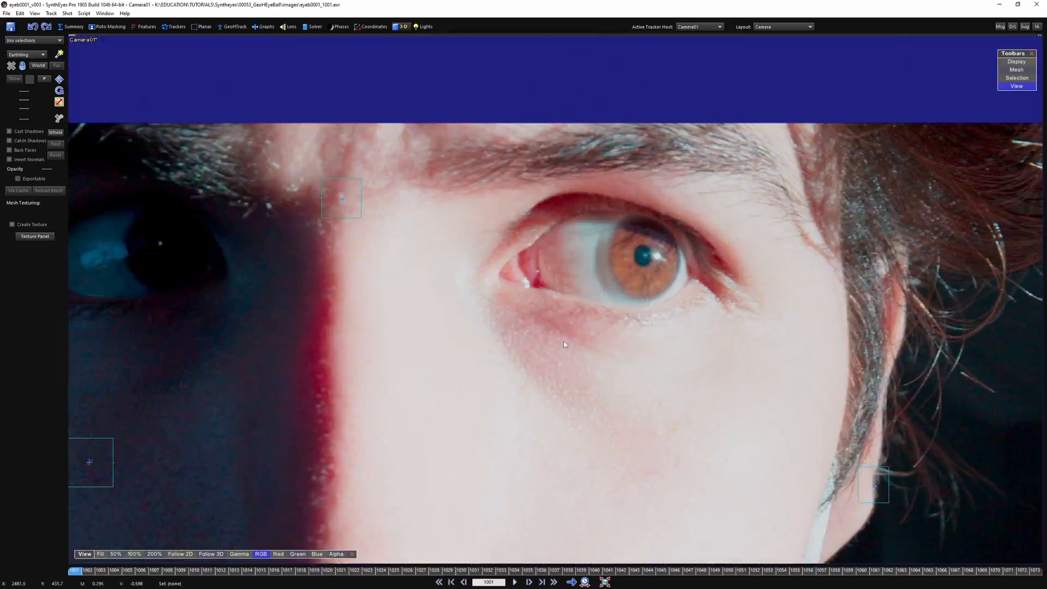
- Place a tracker on the pupil at frame 1001, enlarge its search region and track it through the shot with Pan to Follow on
drag(646, 248, 668, 273)
drag(697, 294, 768, 355)
key(5)
scroll(752, 362, down, 1)
key(space)
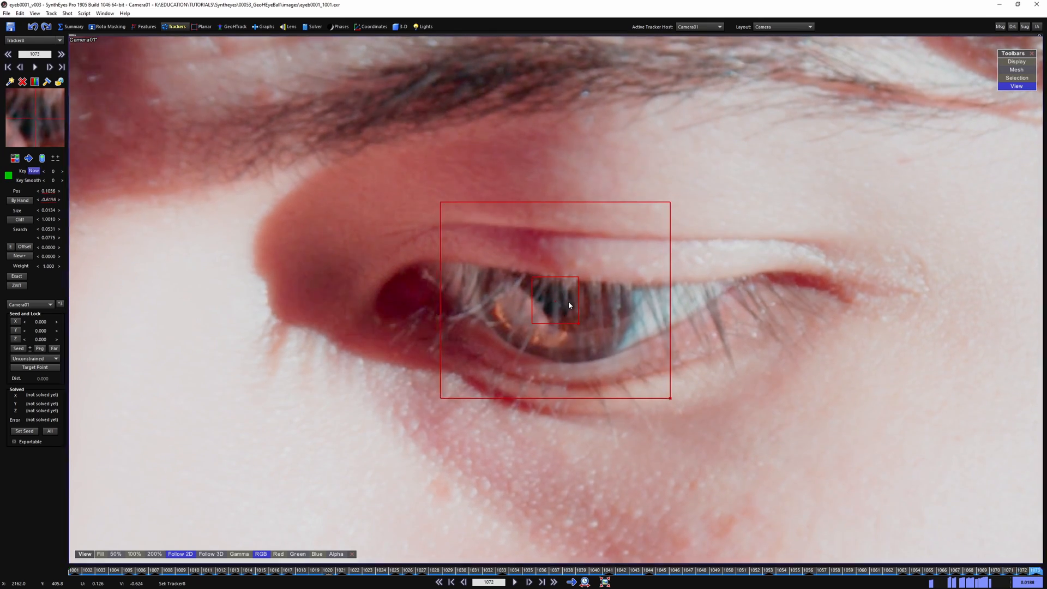
- Step back from frame 1073 to 1058 and correct the pupil tracker's position by hand where the eyelid covers the pupil
key(s)
key(s)
key(s)
key(s)
key(s)
key(s)
key(s)
key(s)
key(s)
key(s)
key(s)
key(s)
key(s)
key(s)
key(s)
key(s)
key(d)
key(d)
key(d)
key(d)
key(d)
key(d)
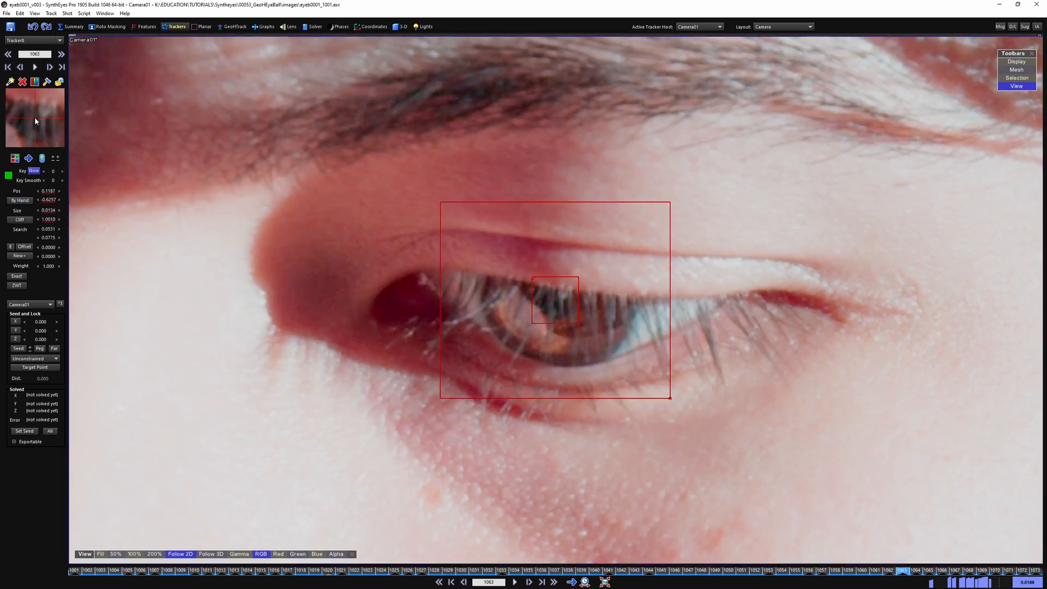
key(s)
key(s)
key(d)
key(s)
key(s)
key(s)
key(s)
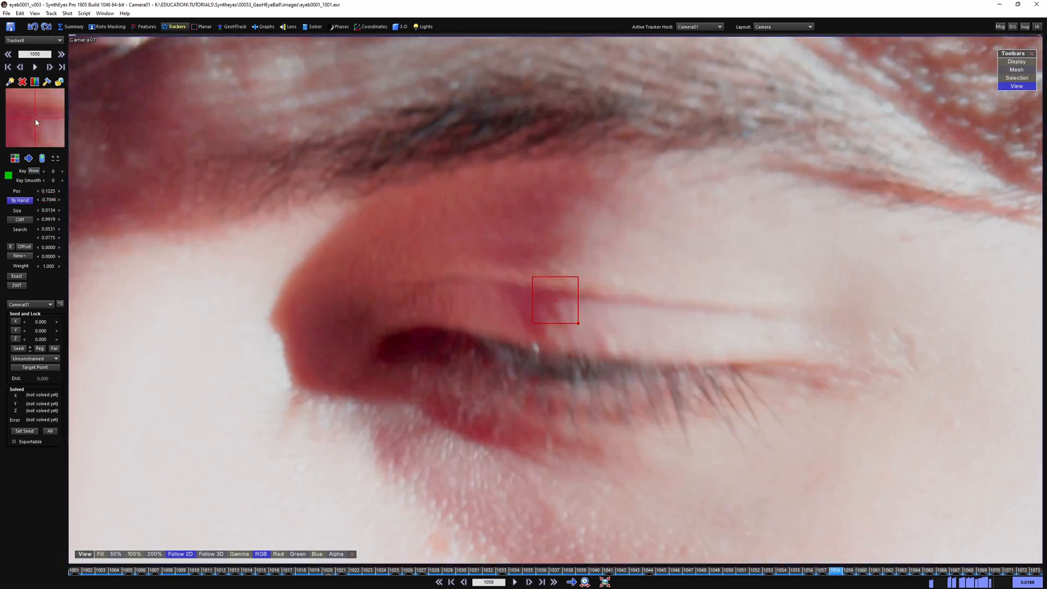
- Move to the frames around 1010 and hand-key the tracker onto the centre of the pupil
drag(338, 570, 207, 512)
scroll(35, 117, up, 2)
scroll(35, 116, down, 1)
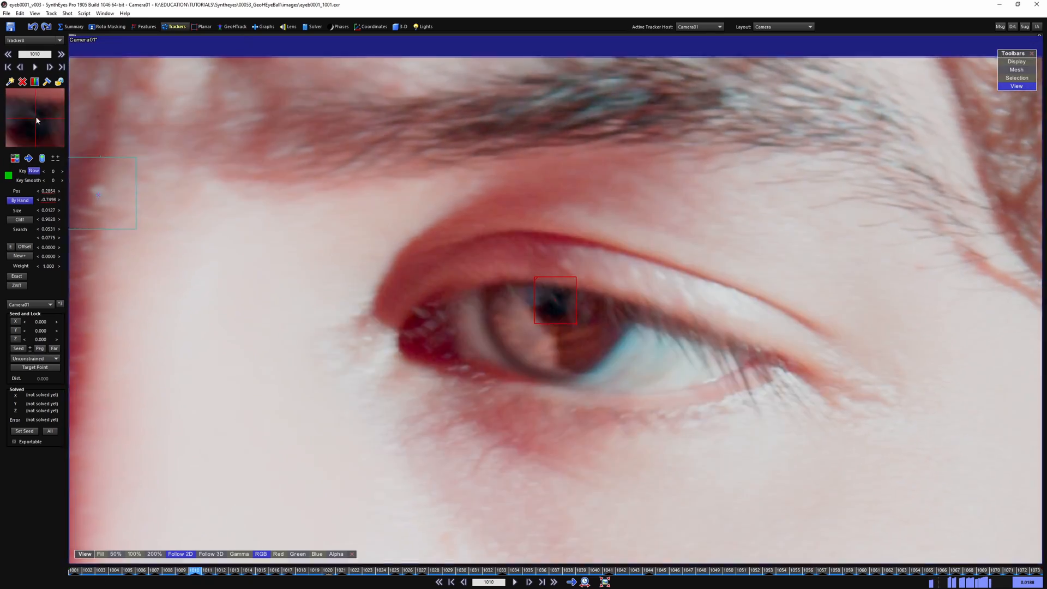
scroll(34, 120, up, 2)
key(d)
- Return to frame 1001 and lock the pupil tracker
key(shift+a)
scroll(215, 255, down, 4)
key(l)
key(d)
key(s)
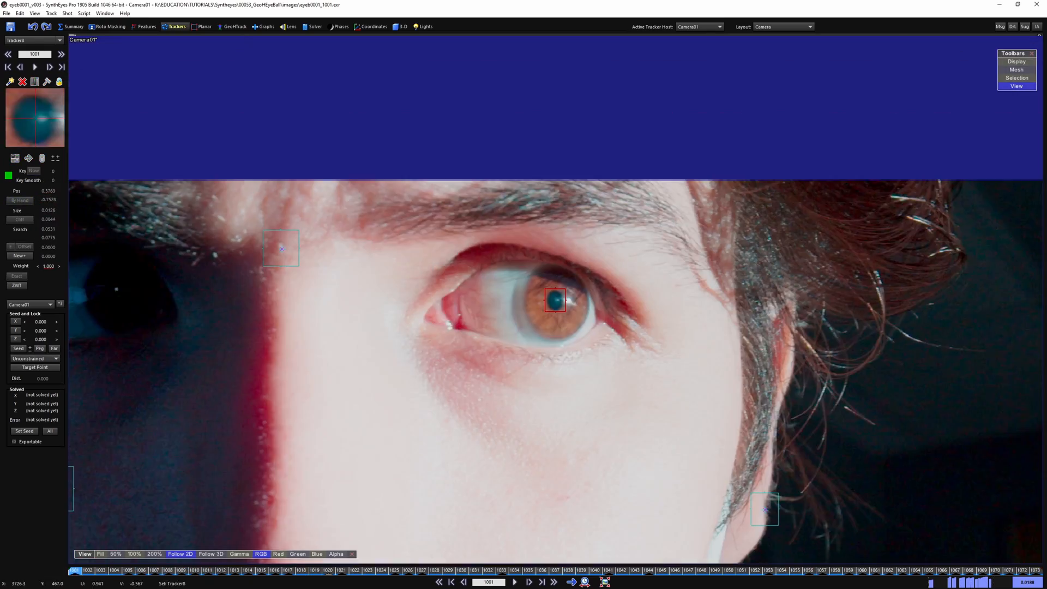
- Play back the shot to check how closely the tracker follows the pupil
key(d)
key(s)
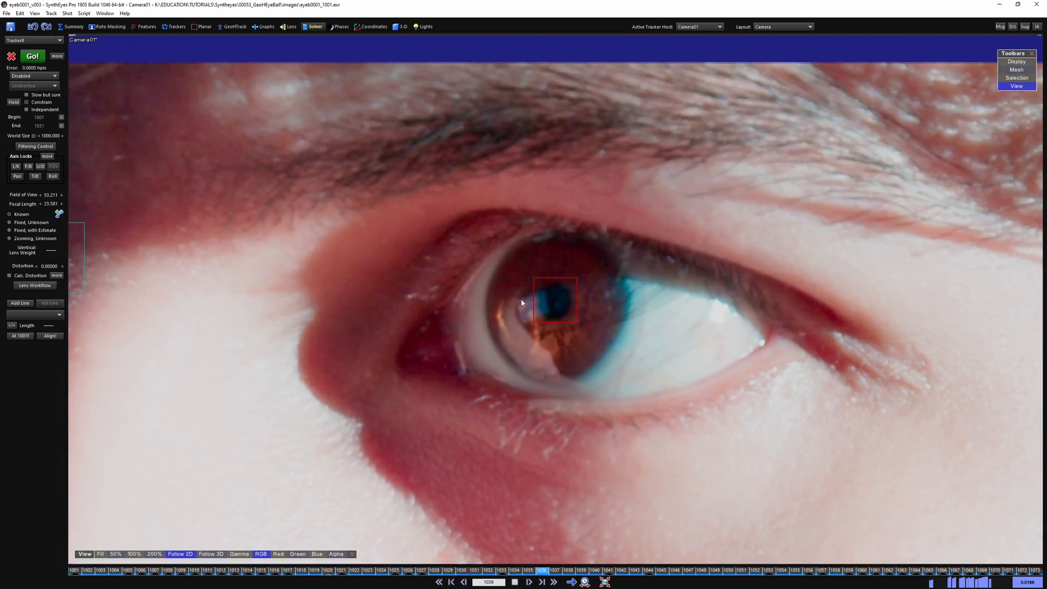
key(space)
scroll(538, 307, up, 2)
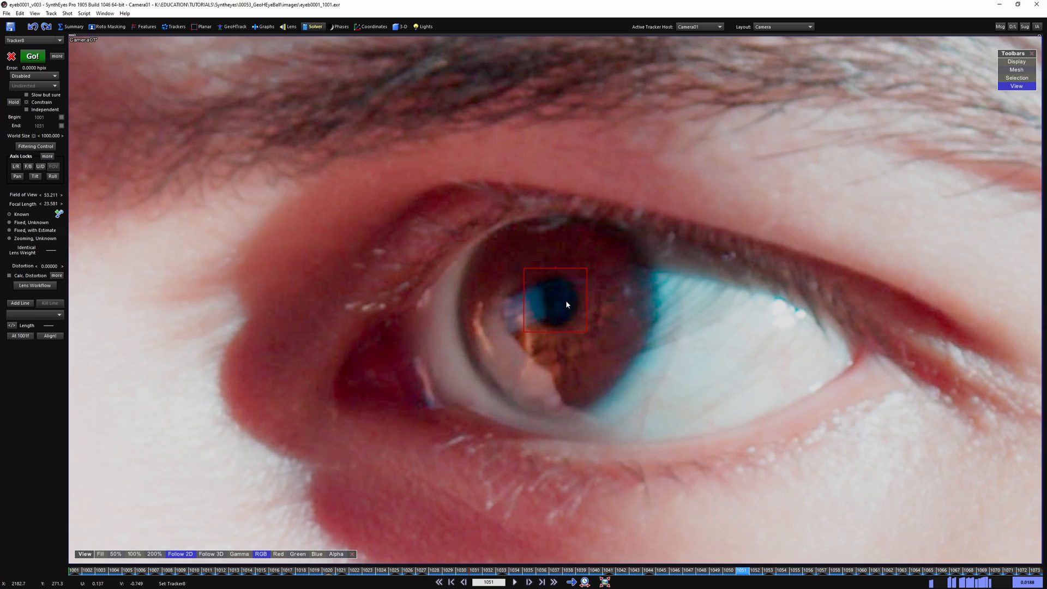
key(space)
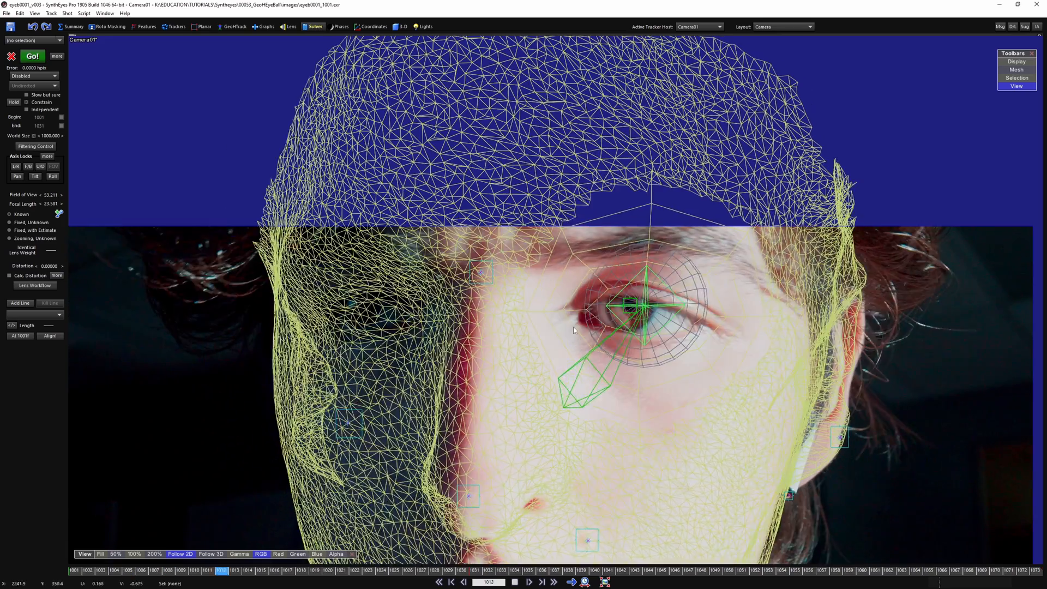
- At frame 1016, select the pupil tracker and move it from Camera01 to eyeObject in a floating hierarchy view
key(space)
click(587, 315)
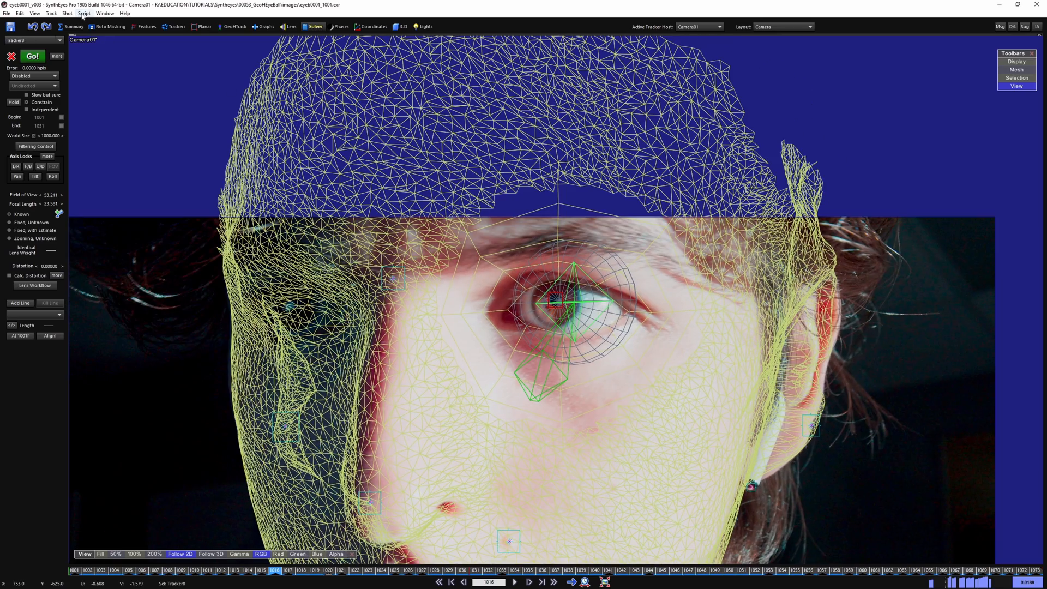
click(105, 13)
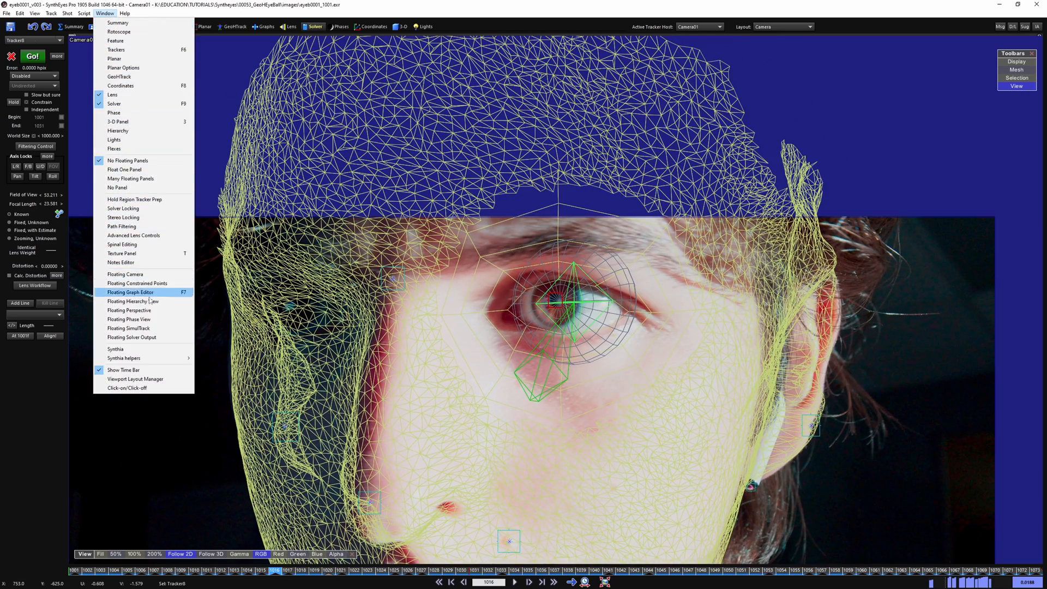
click(150, 301)
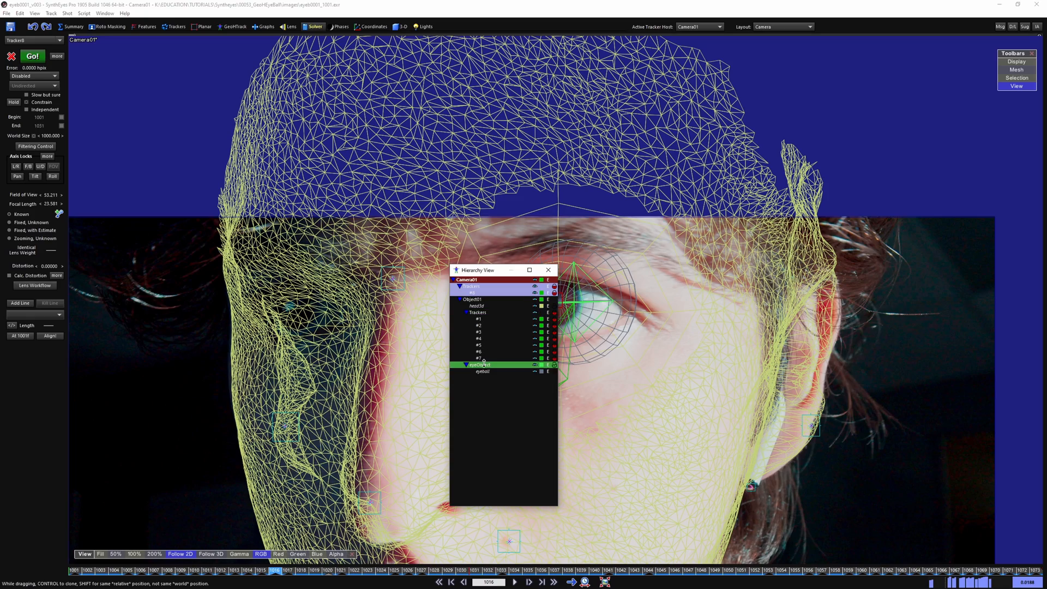
drag(483, 363, 485, 366)
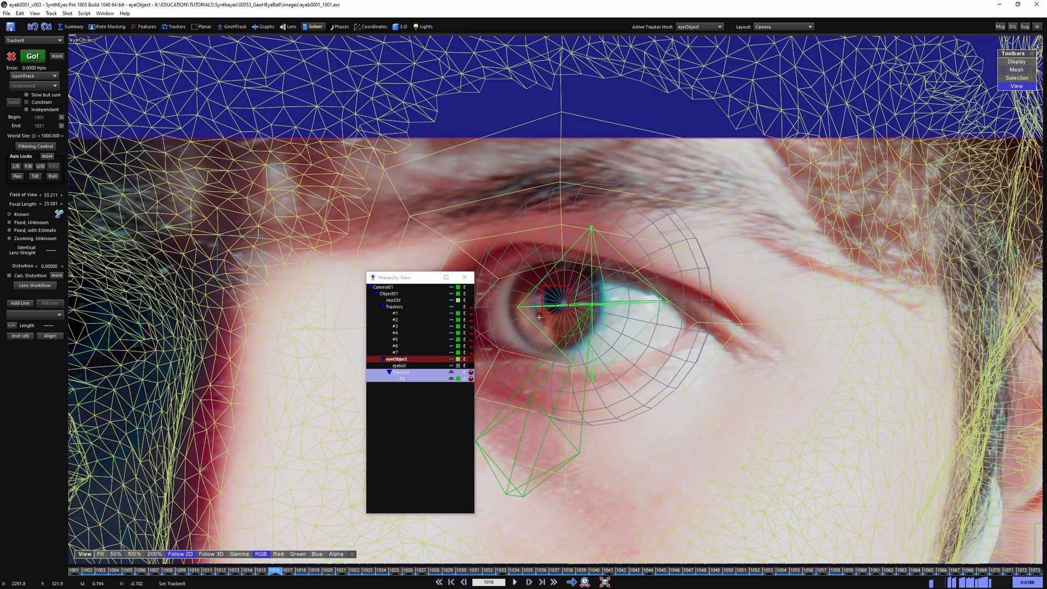
- Drop the pupil tracker onto the eyeball mesh and inspect its placement in the Quad layout's Top view
click(51, 14)
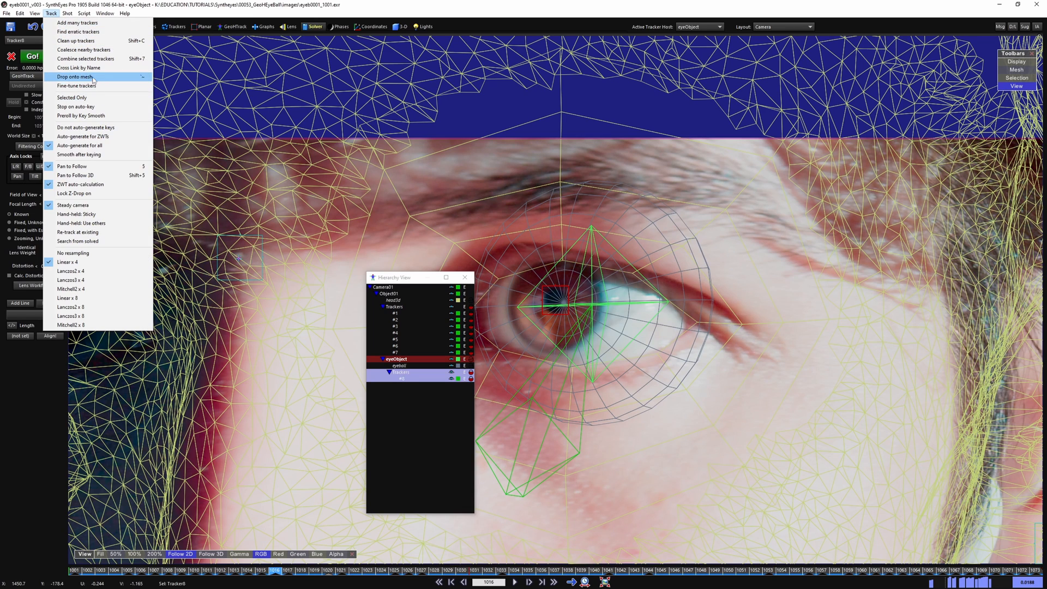
click(77, 77)
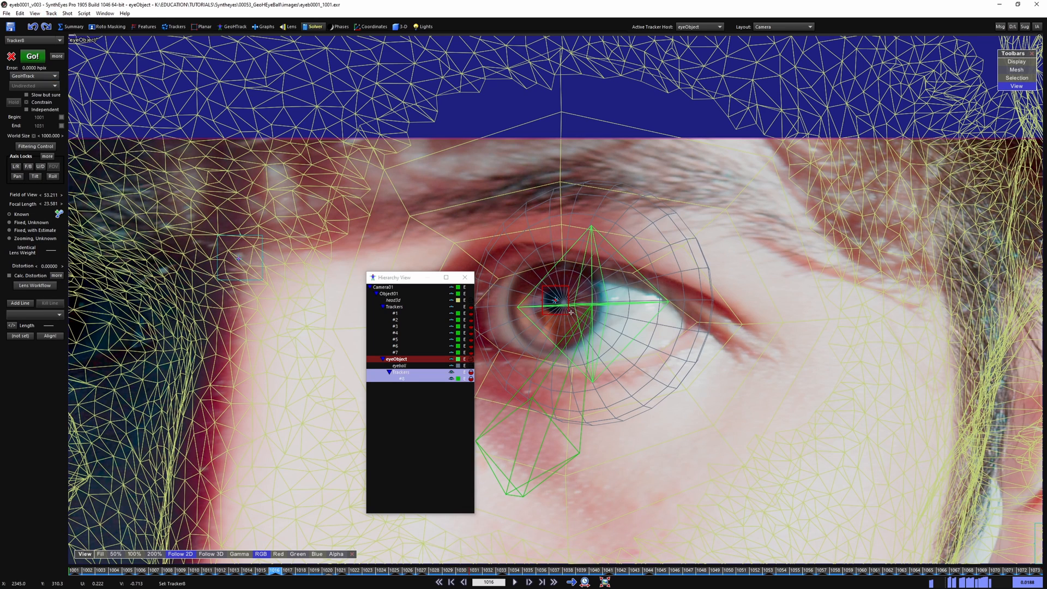
key(7)
scroll(351, 254, up, 5)
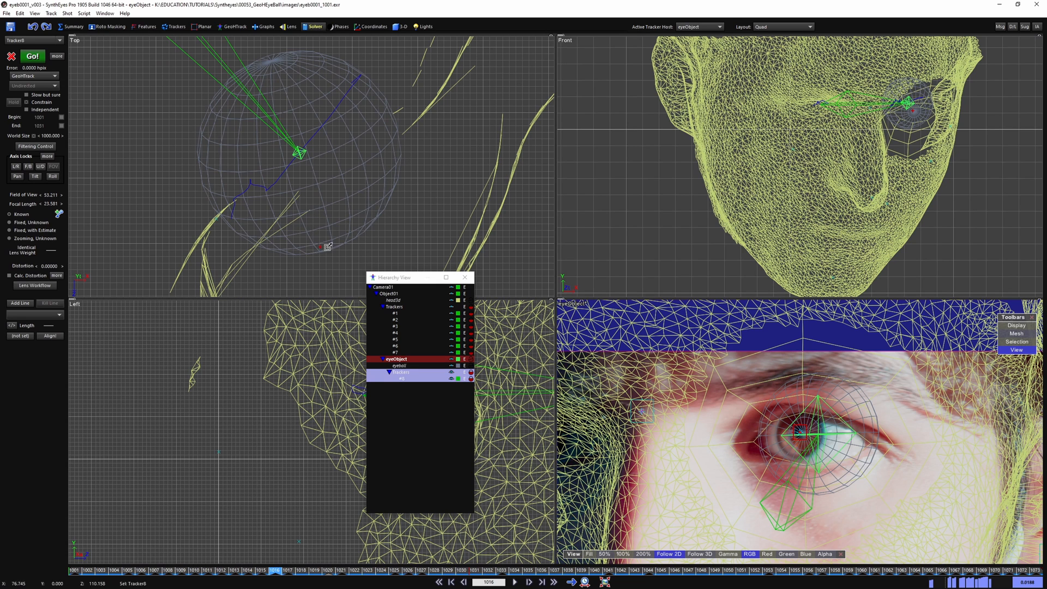
scroll(322, 256, up, 2)
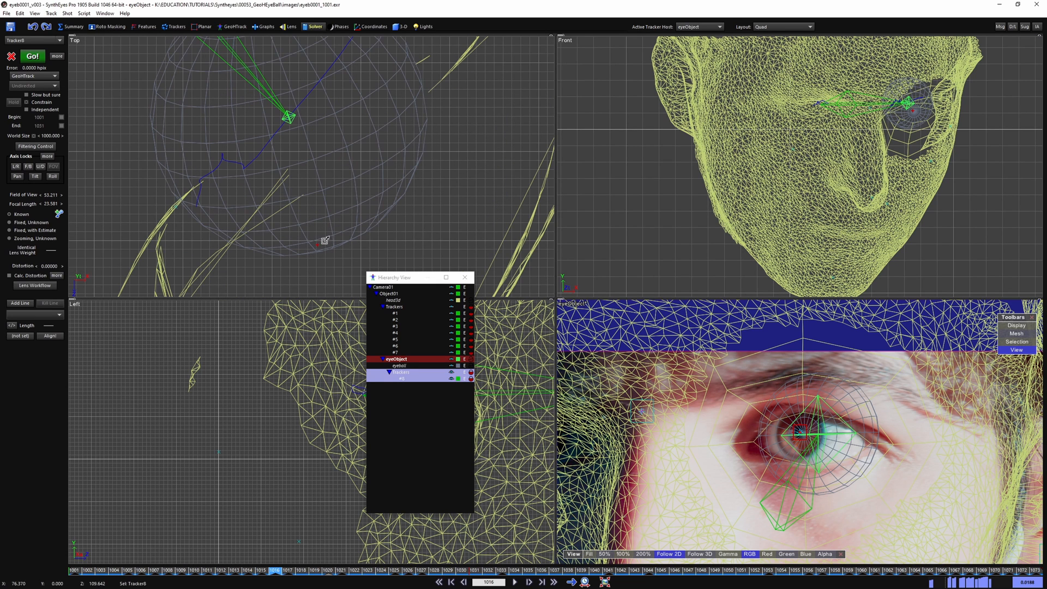
- Turn off occluded wireframes in the perspective view and inspect the pupil tracker's position on the eyeball's surface
key(5)
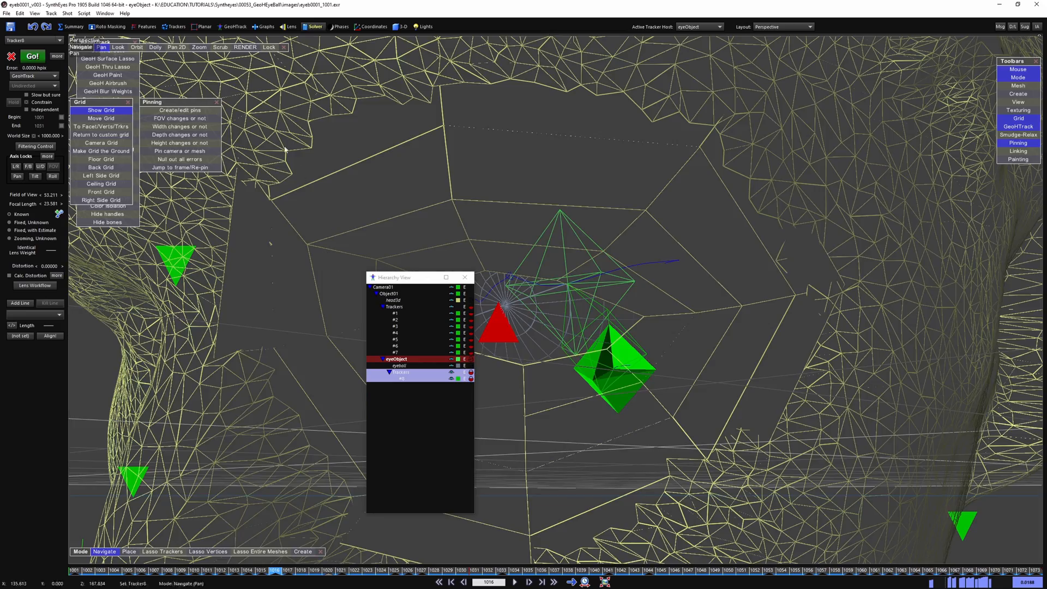
alt+drag(460, 189, 654, 304)
alt+drag(661, 348, 638, 321)
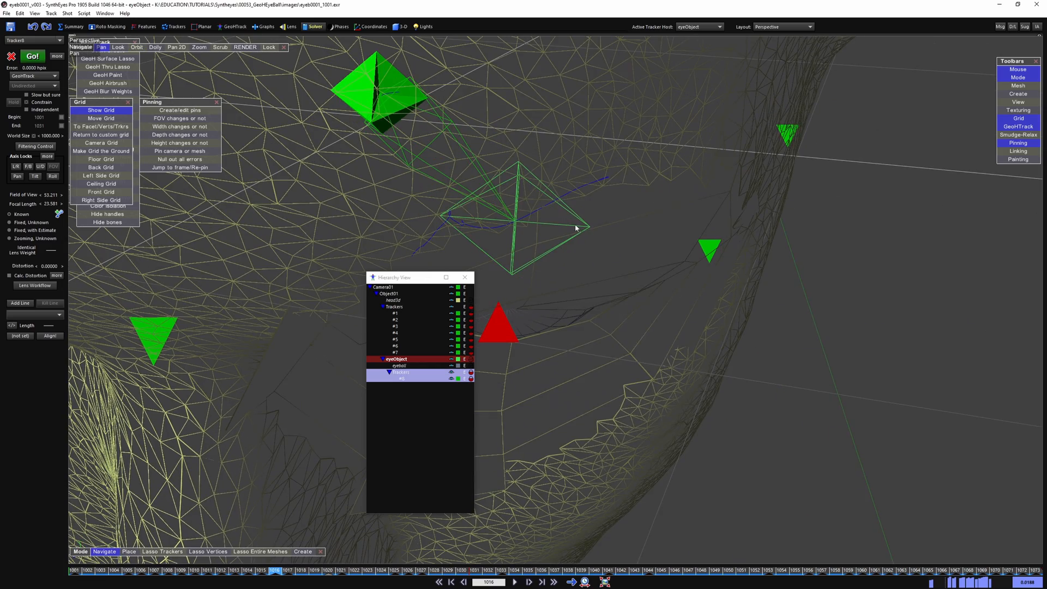
right_click(577, 227)
mouse_move(617, 259)
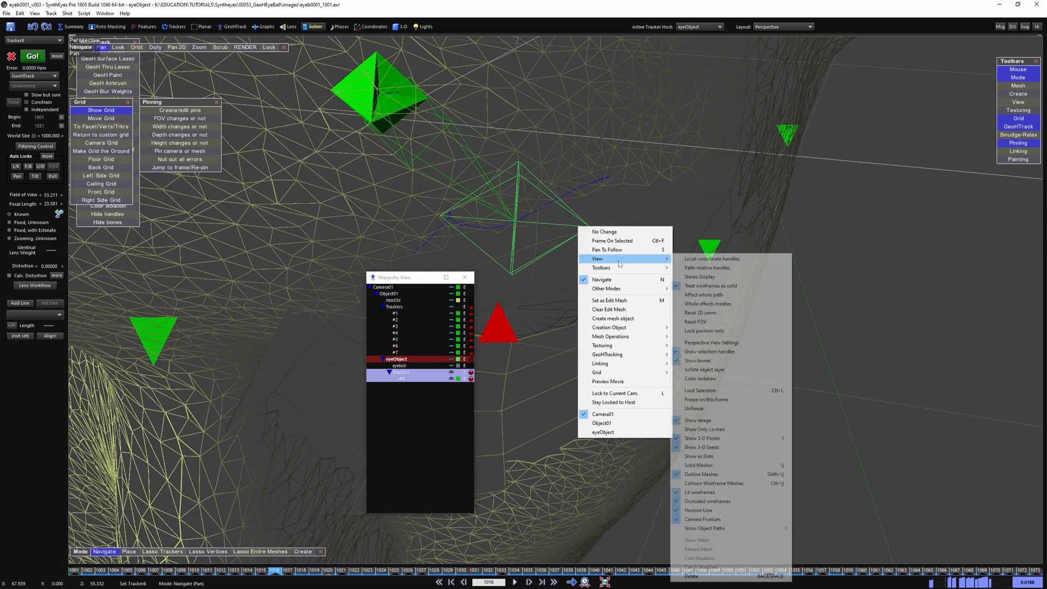
click(734, 501)
alt+drag(579, 309, 564, 251)
alt+middle_drag(564, 250, 572, 187)
alt+drag(521, 311, 509, 358)
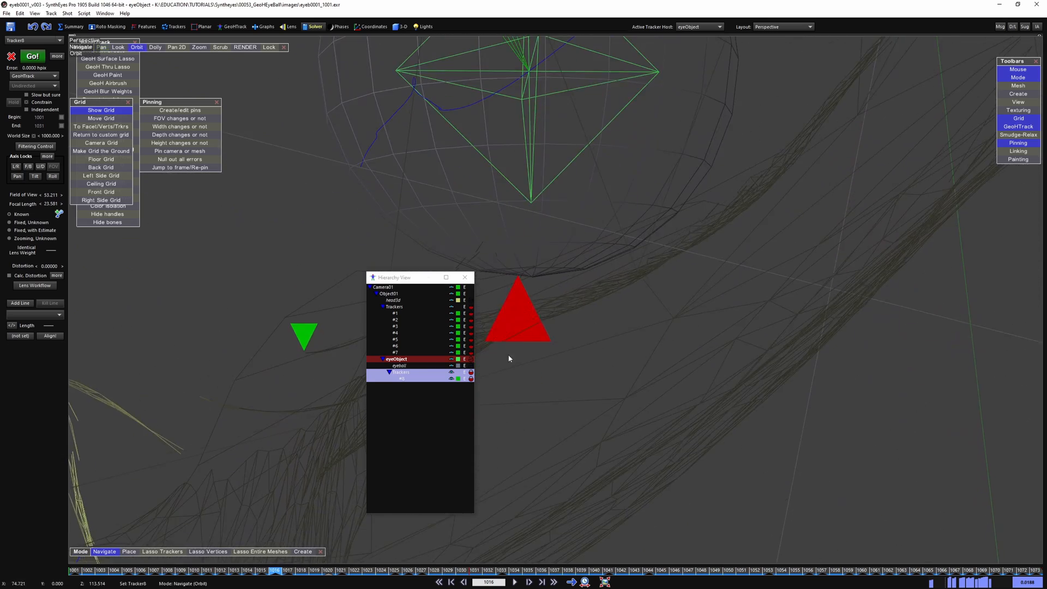
alt+drag(519, 296, 523, 284)
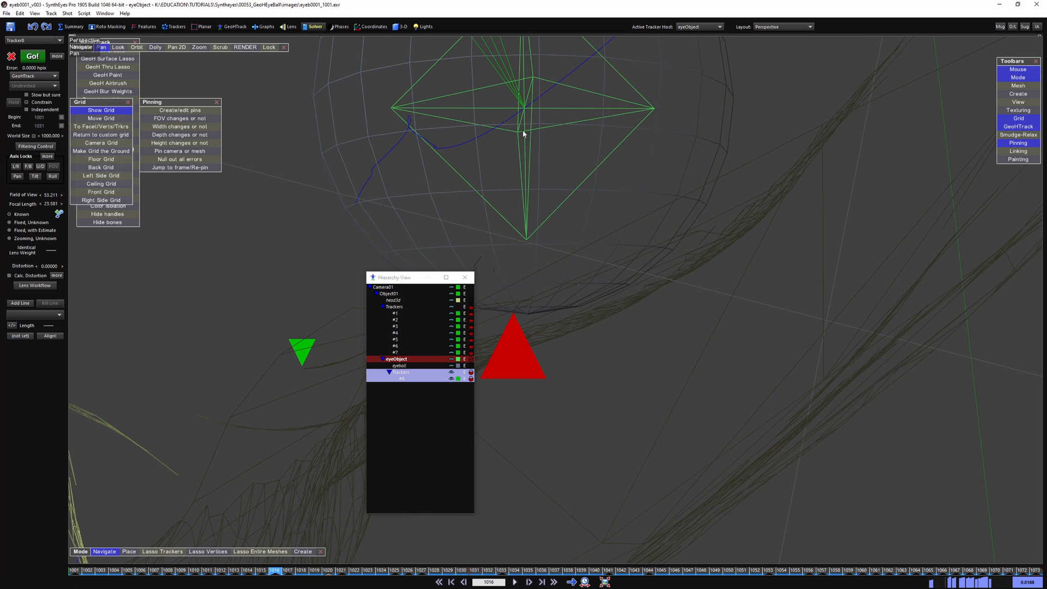
- Try shifting the pupil tracker's seed position relative to the eyeball, then undo the shift
mouse_move(532, 300)
alt+mouse_down()
mouse_move(533, 234)
mouse_move(495, 295)
mouse_move(531, 283)
alt+mouse_up()
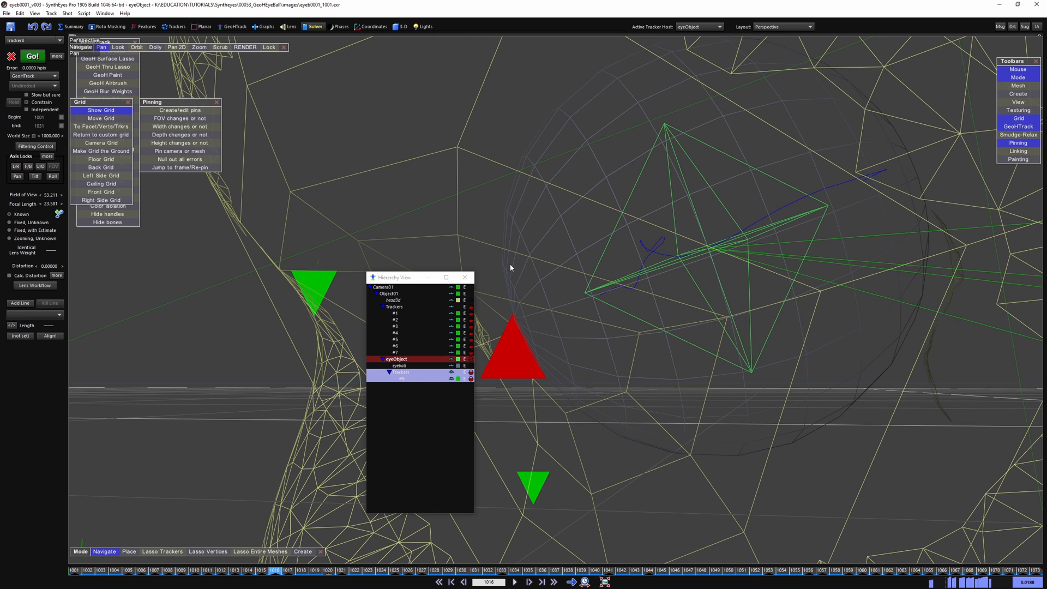
alt+drag(544, 318, 488, 260)
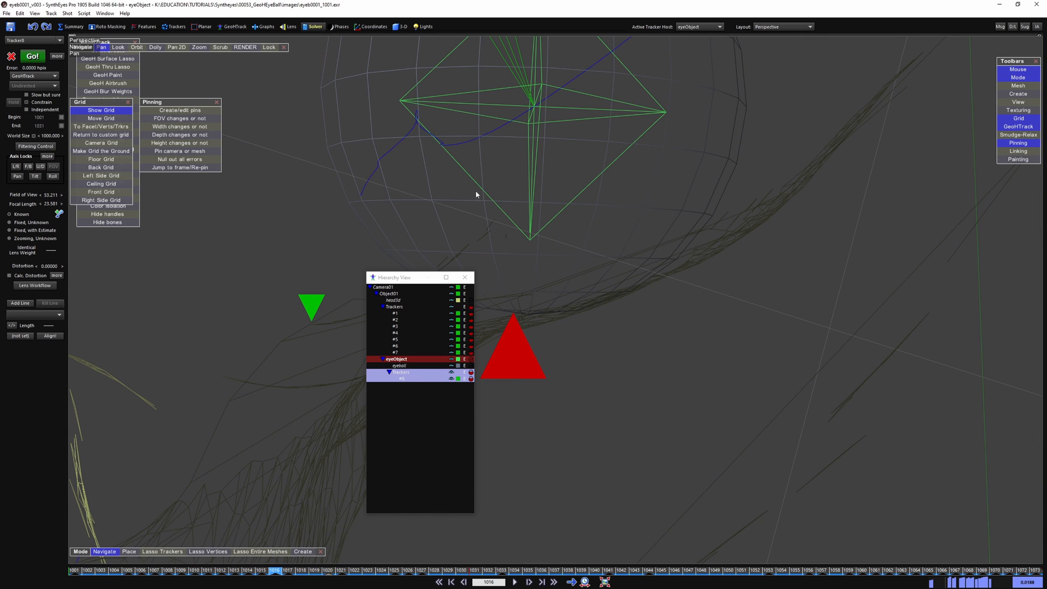
click(166, 28)
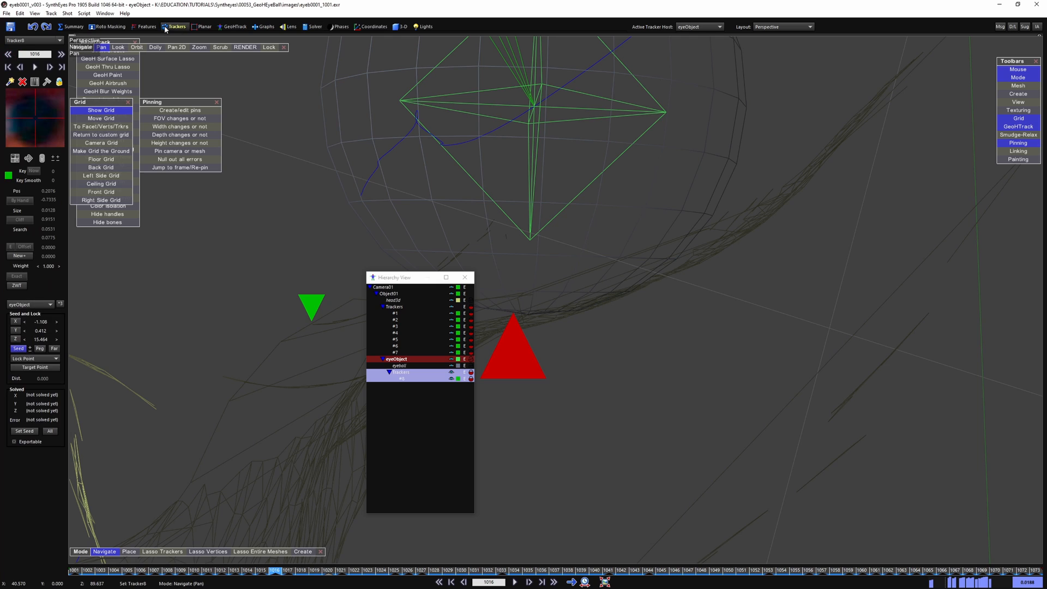
click(30, 349)
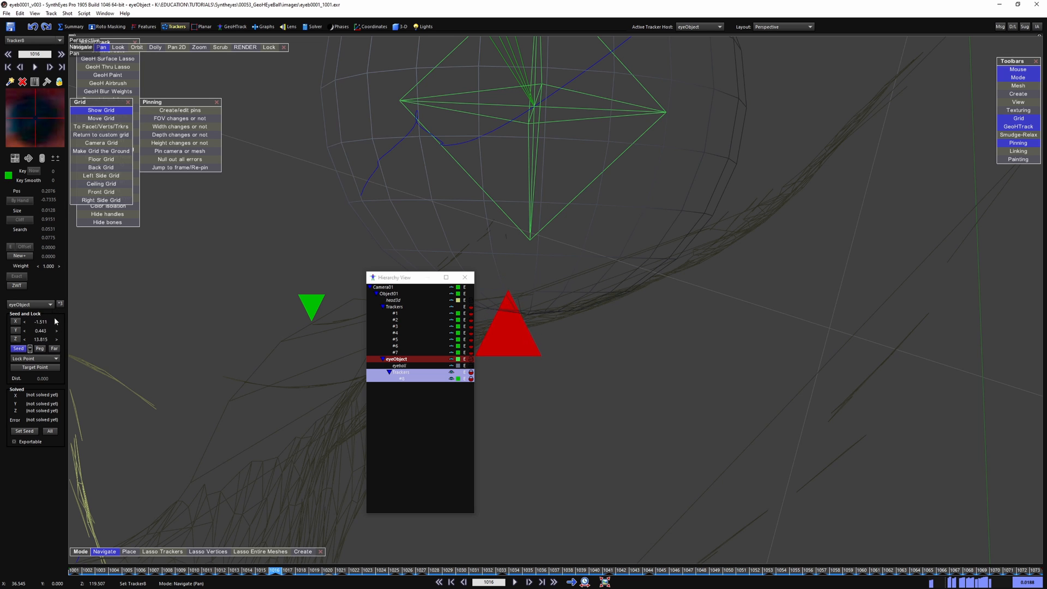
key(ctrl+z)
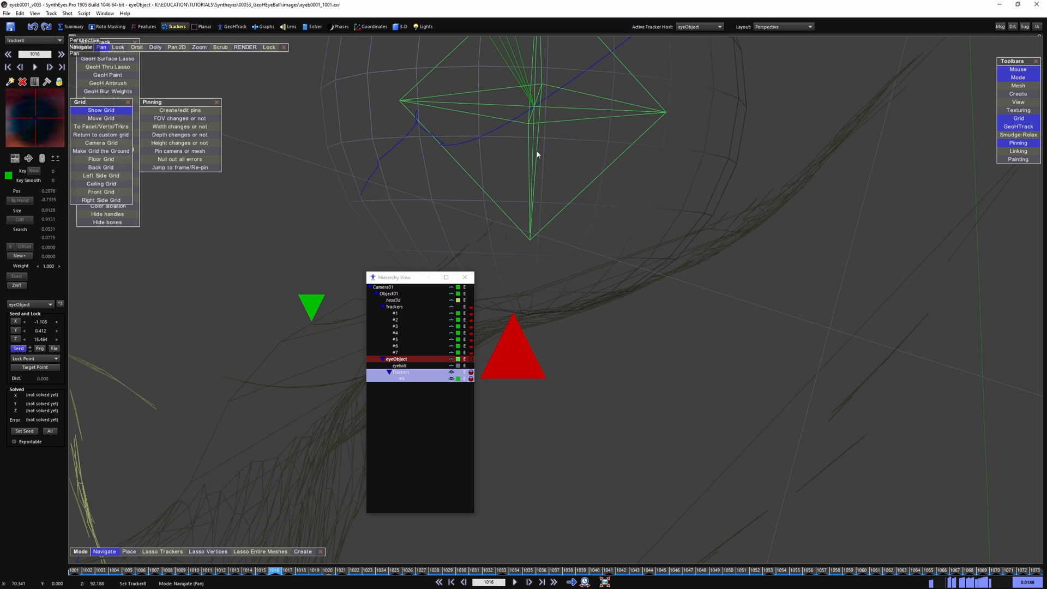
- Lock the perspective view to the camera, frame the eye closely, and select eyeObject in the floating hierarchy view
mouse_move(559, 192)
alt+middle_down()
mouse_move(567, 224)
mouse_move(572, 206)
alt+middle_up()
key(l)
scroll(656, 162, up, 6)
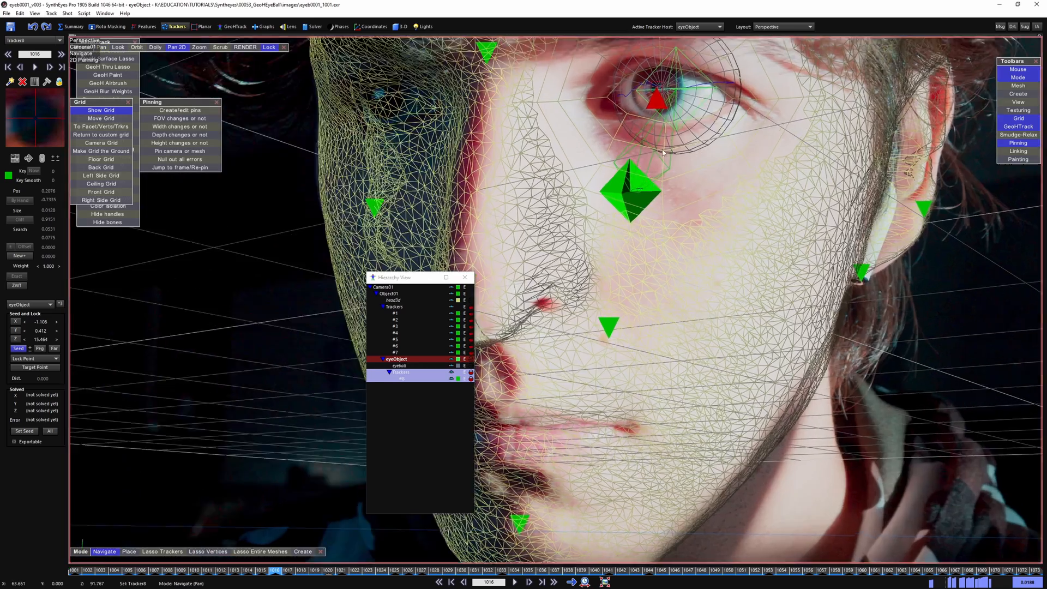
middle_drag(657, 162, 615, 341)
scroll(669, 121, up, 5)
mouse_move(616, 240)
middle_down()
mouse_move(647, 209)
mouse_move(625, 249)
middle_up()
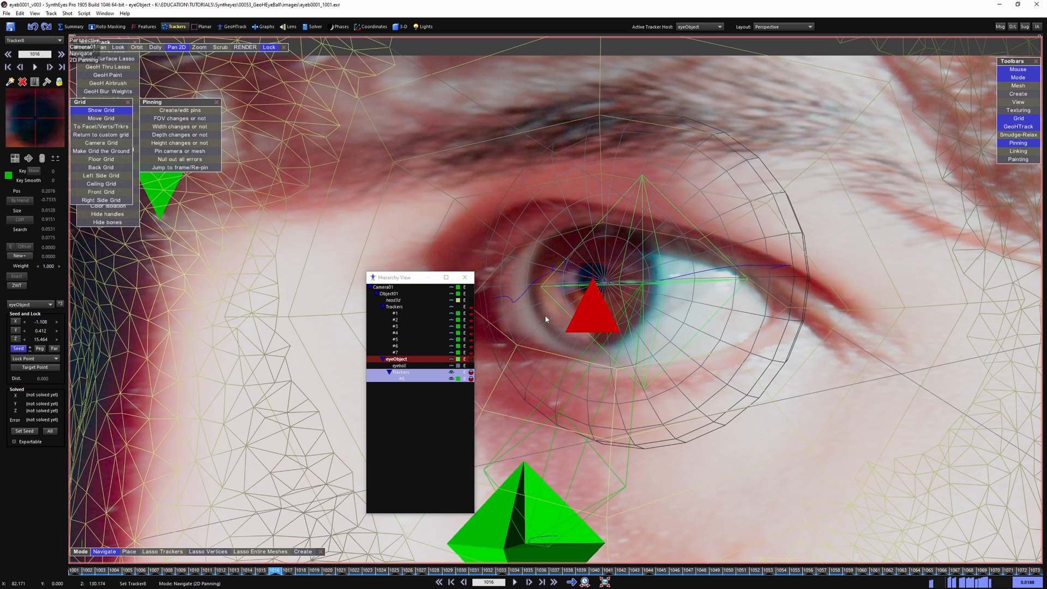
click(398, 359)
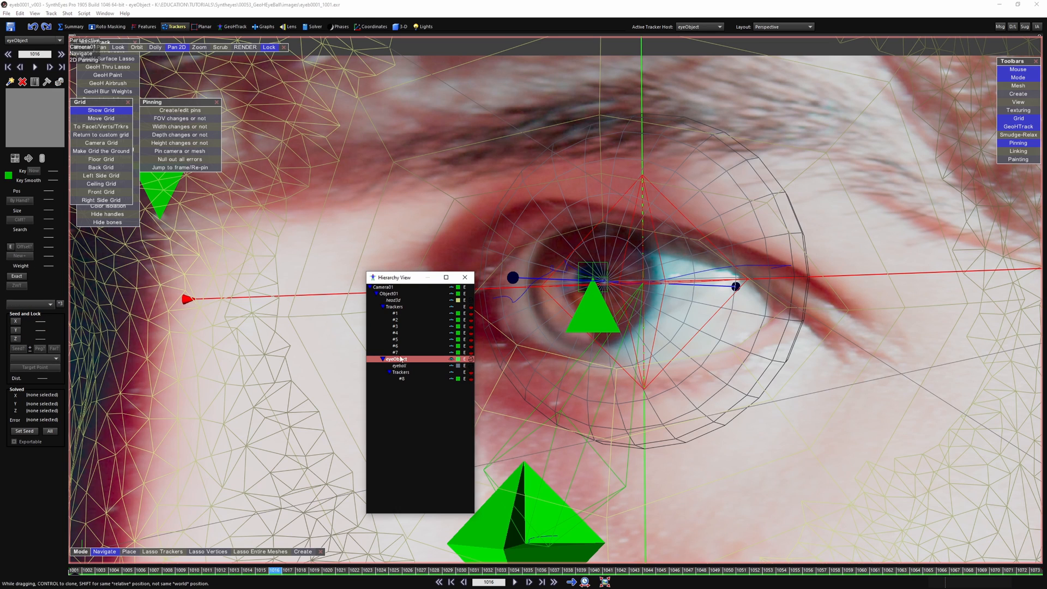
- In the GeoHTrack room with the Perspective layout, set eyeObject's Pan to -6 and Tilt to -1.5
click(234, 27)
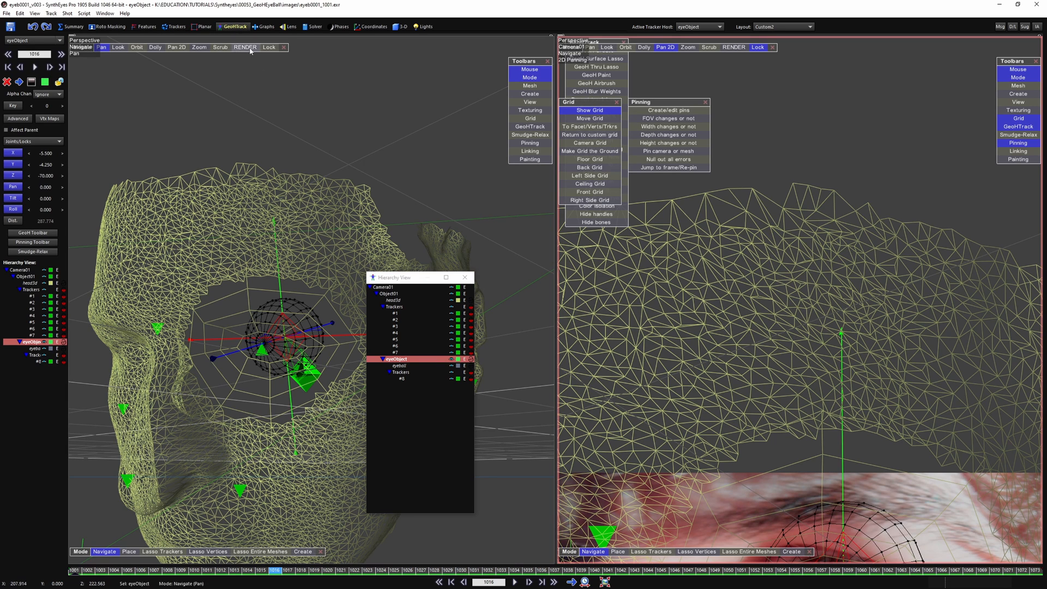
click(774, 27)
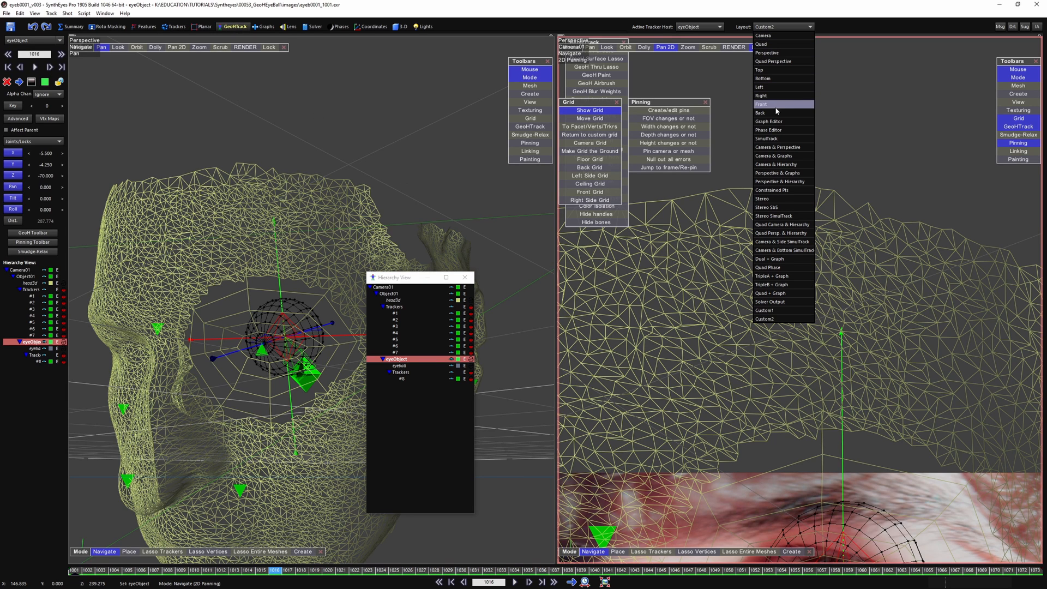
click(767, 52)
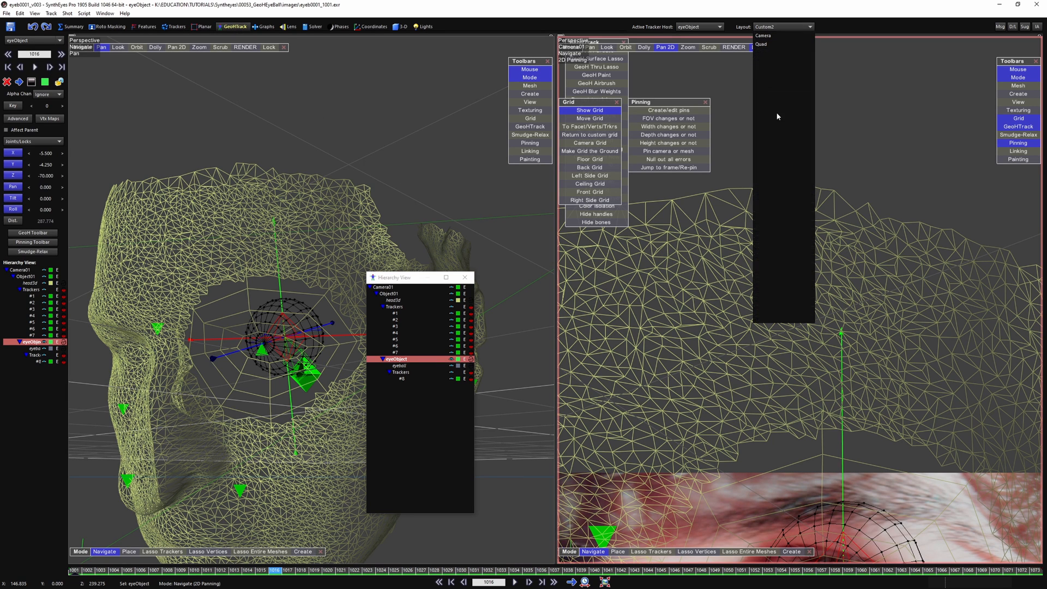
scroll(635, 279, down, 1)
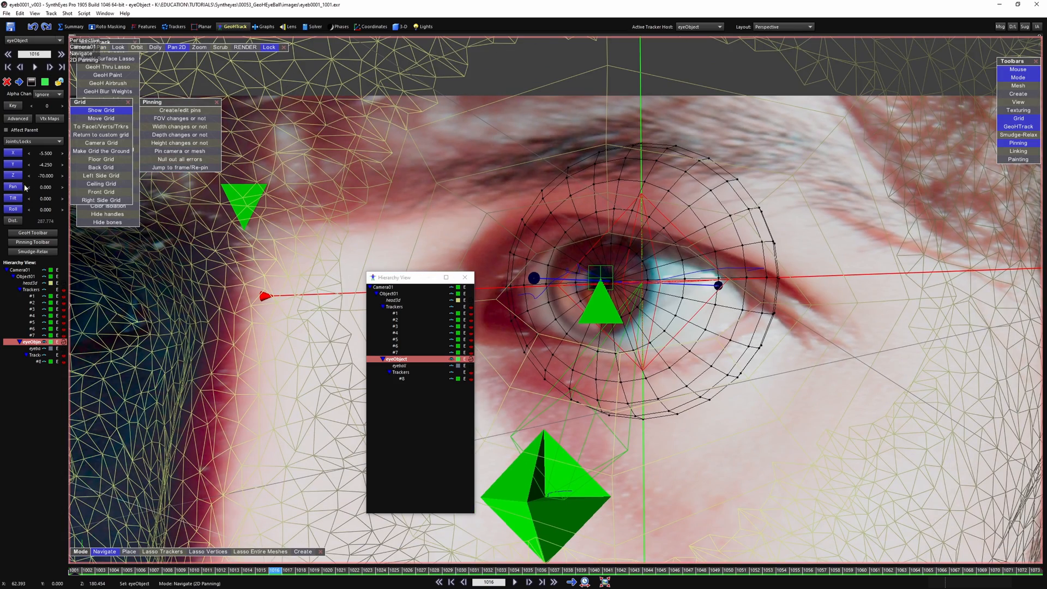
drag(45, 190, 42, 190)
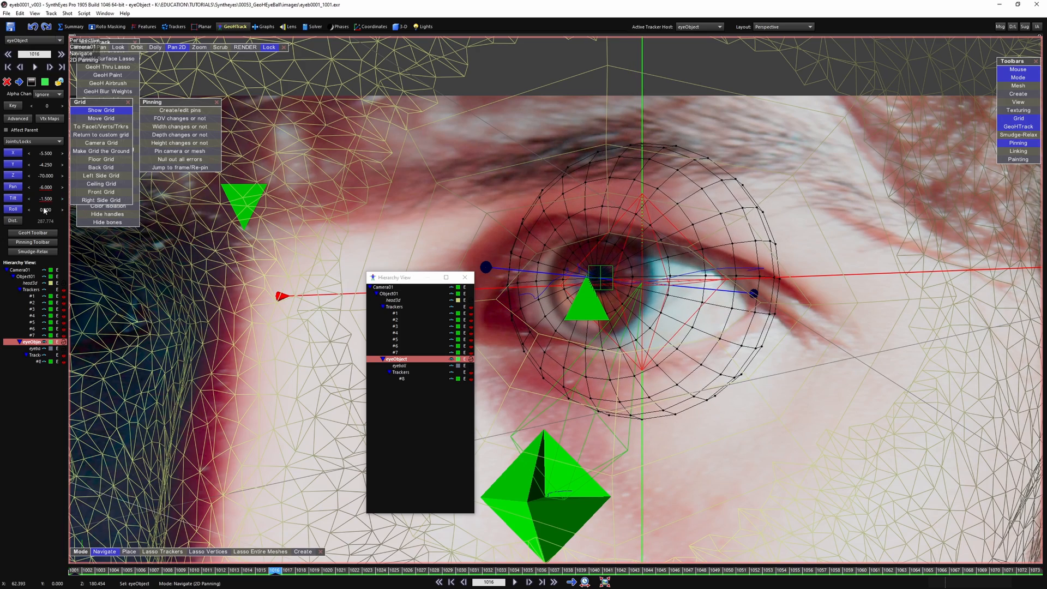
- Try rolling eyeObject to 4.25, then undo the roll
mouse_move(45, 210)
mouse_down()
mouse_move(29, 209)
mouse_move(47, 210)
mouse_up()
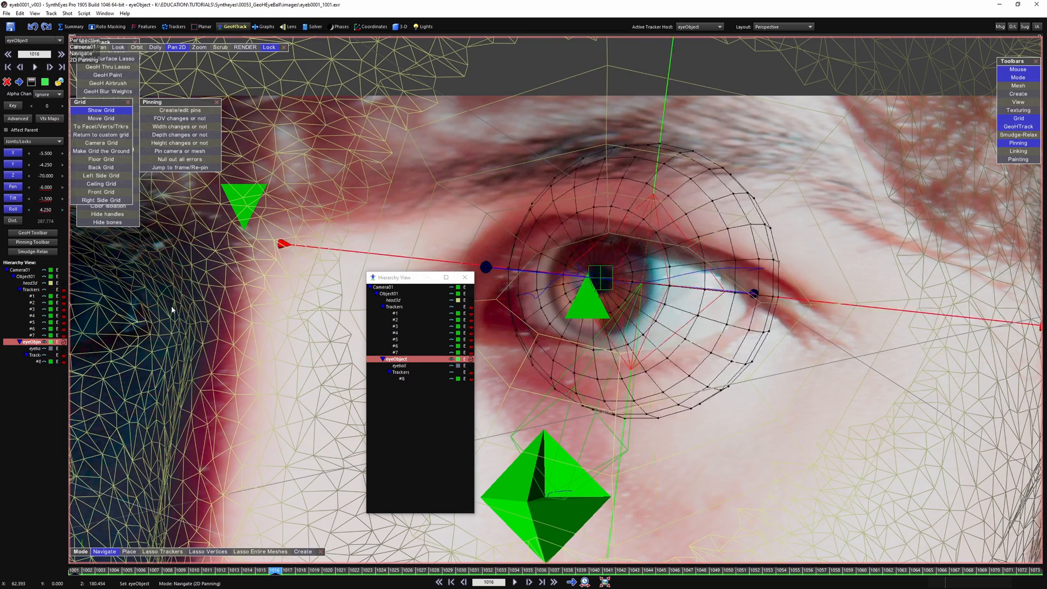
mouse_move(172, 310)
mouse_down()
mouse_move(142, 315)
mouse_move(161, 317)
mouse_up()
key(ctrl+z)
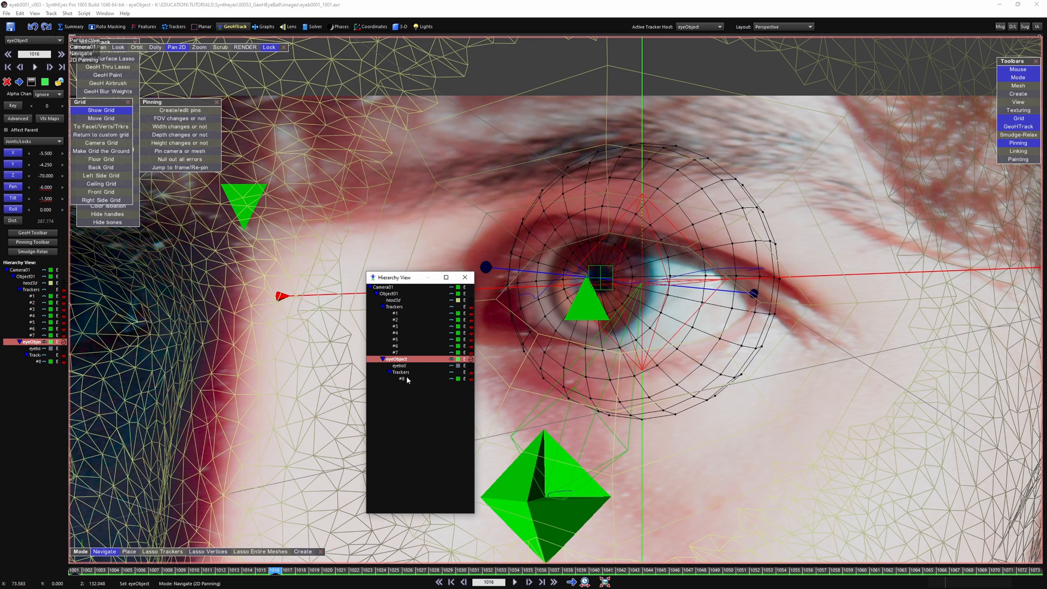
- Select the pupil tracker and drop it onto the rotated eyeball mesh again
click(407, 379)
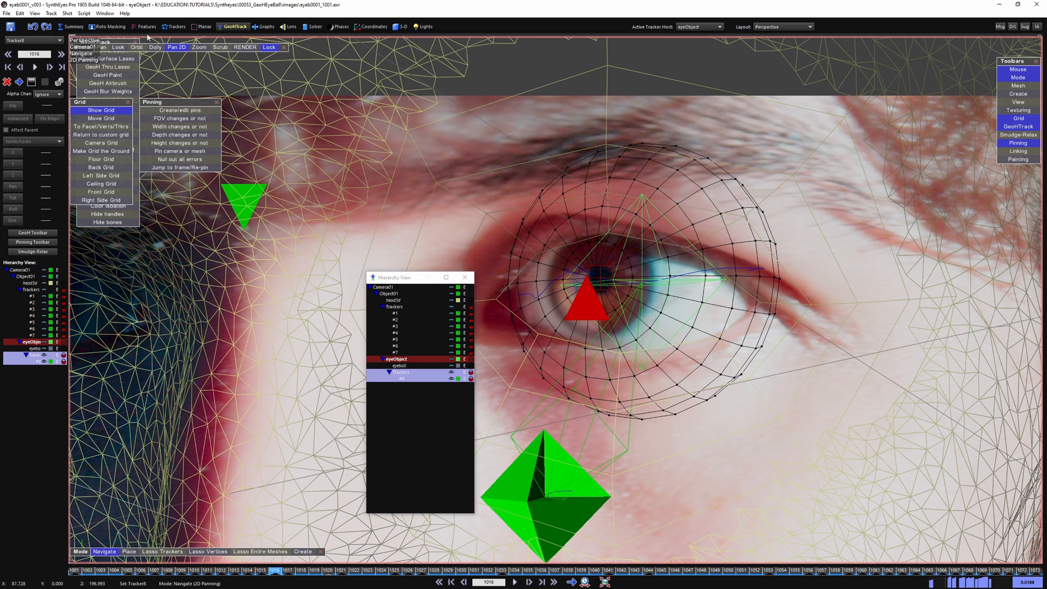
click(49, 13)
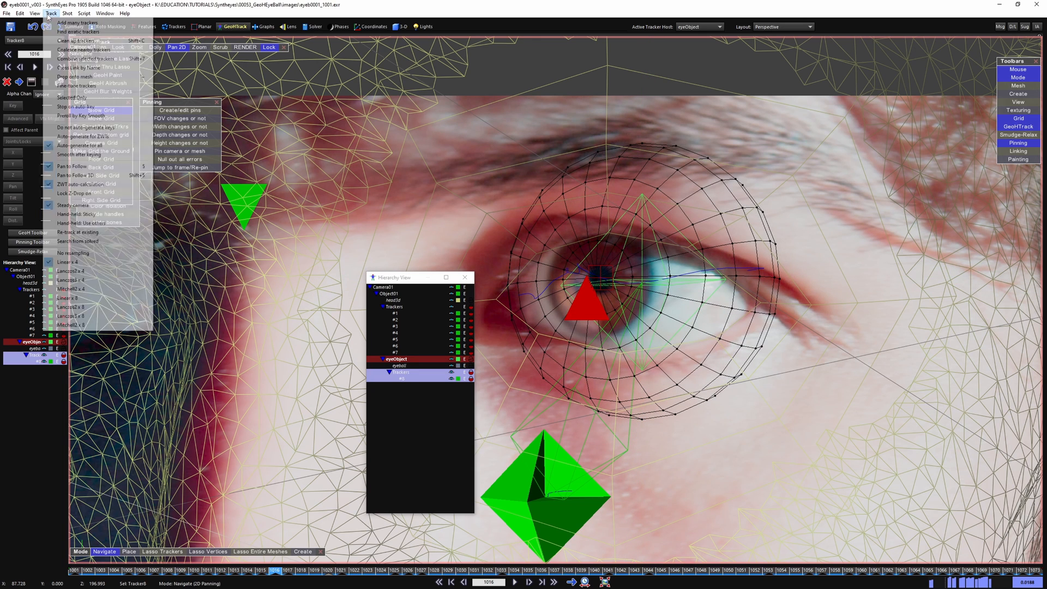
click(73, 78)
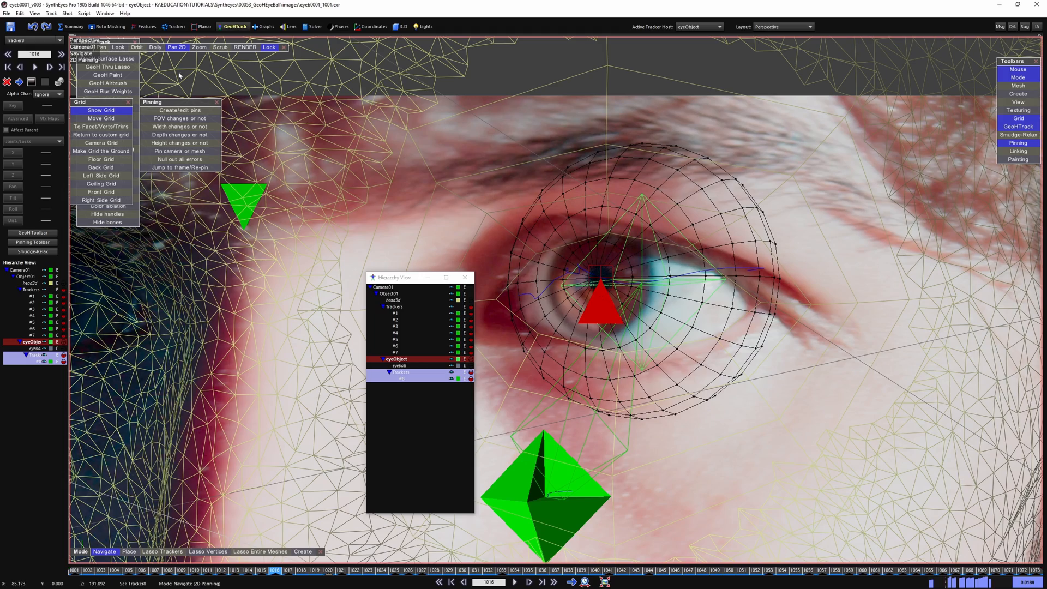
- Unlock the view from the camera and examine the tracker's position on the eyeball's front surface and its seed coordinates
click(141, 50)
key(l)
alt+drag(577, 208, 705, 368)
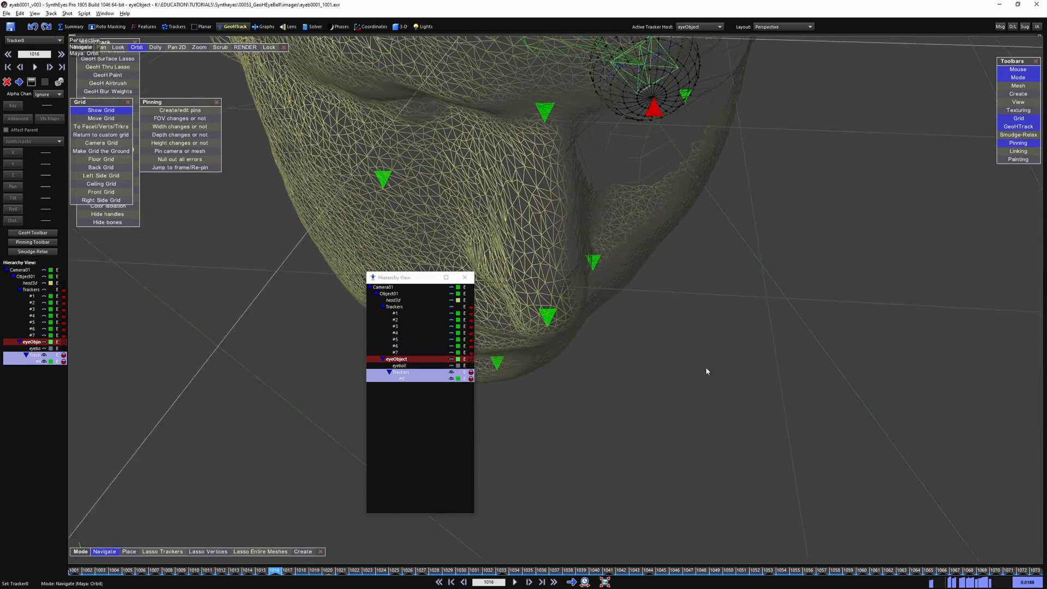
alt+right_drag(706, 368, 817, 305)
alt+middle_drag(605, 128, 447, 334)
alt+drag(616, 189, 565, 122)
drag(537, 219, 545, 154)
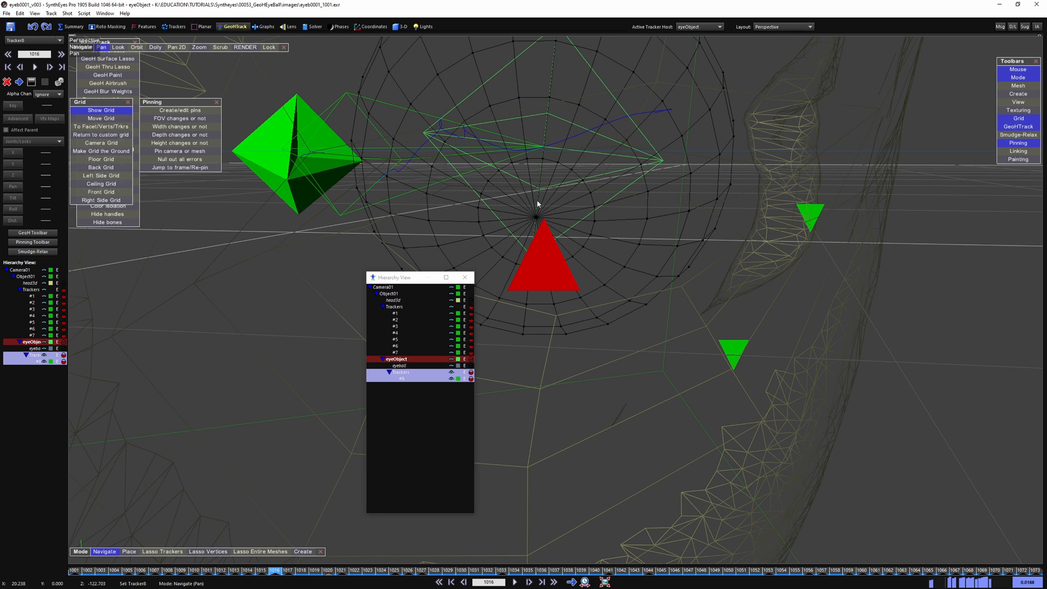
click(174, 26)
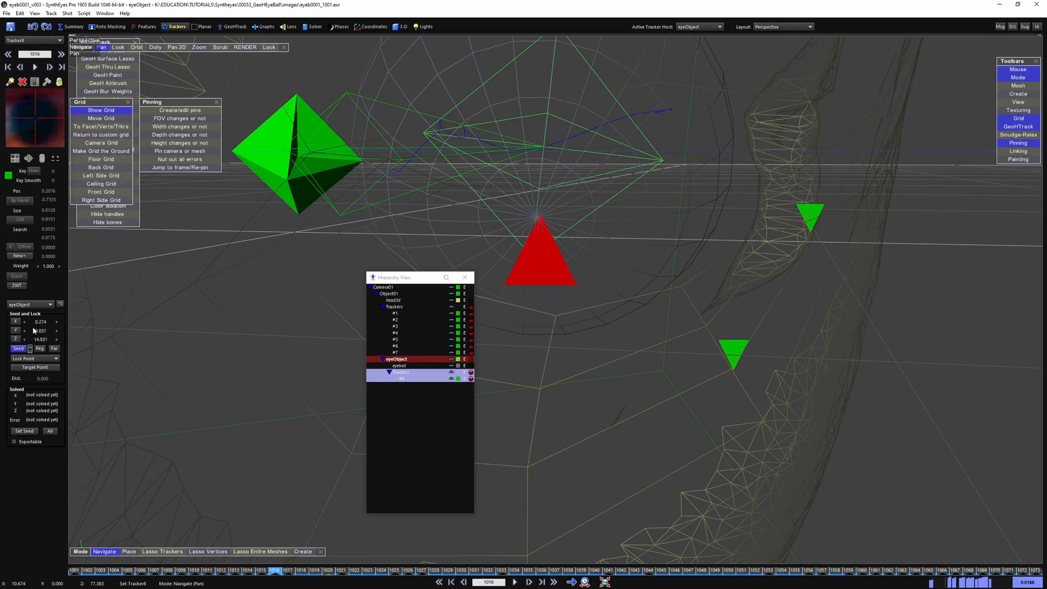
alt+drag(327, 332, 295, 81)
- Lock the perspective view back to the camera, select eyeObject, and frame the eye
click(268, 47)
click(664, 155)
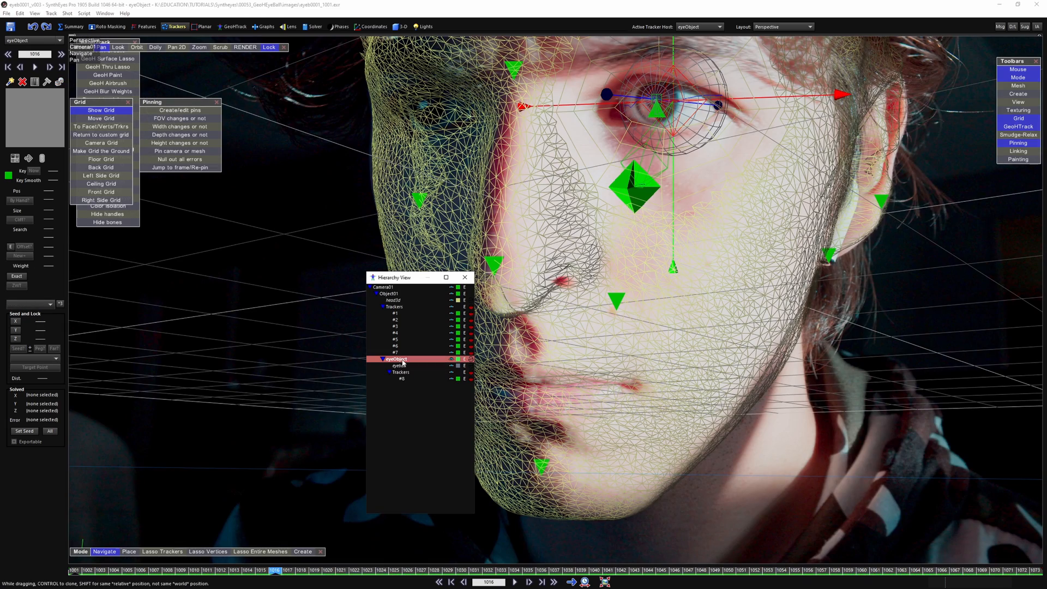
middle_drag(664, 155, 605, 275)
scroll(658, 160, up, 4)
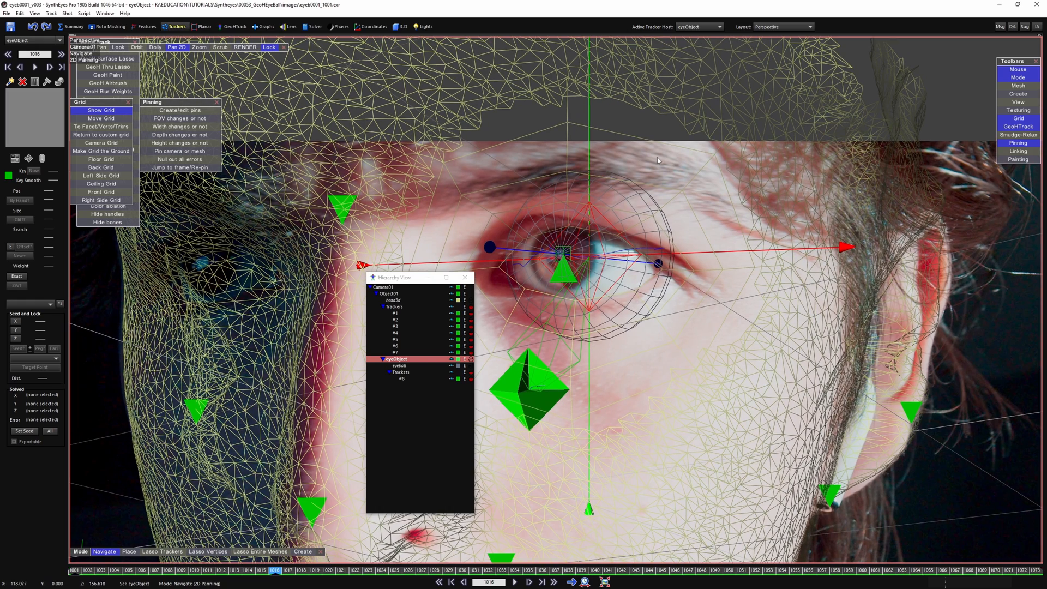
- At frame 1001, unlock eyeObject's Pan and Tilt in the GeoHTrack room and run the shot forward to frame 1045
click(231, 26)
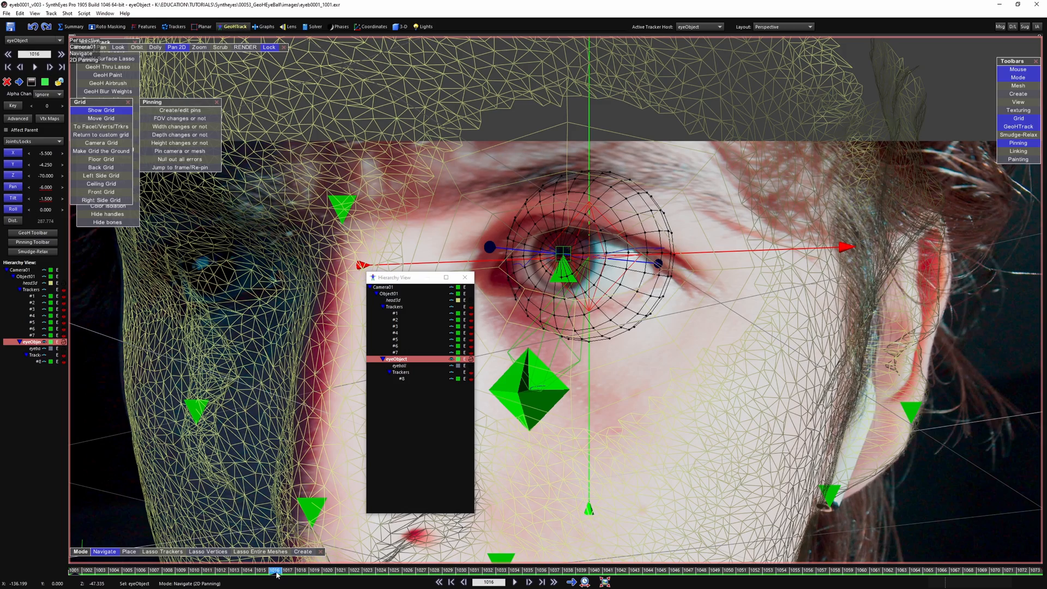
drag(277, 574, 31, 555)
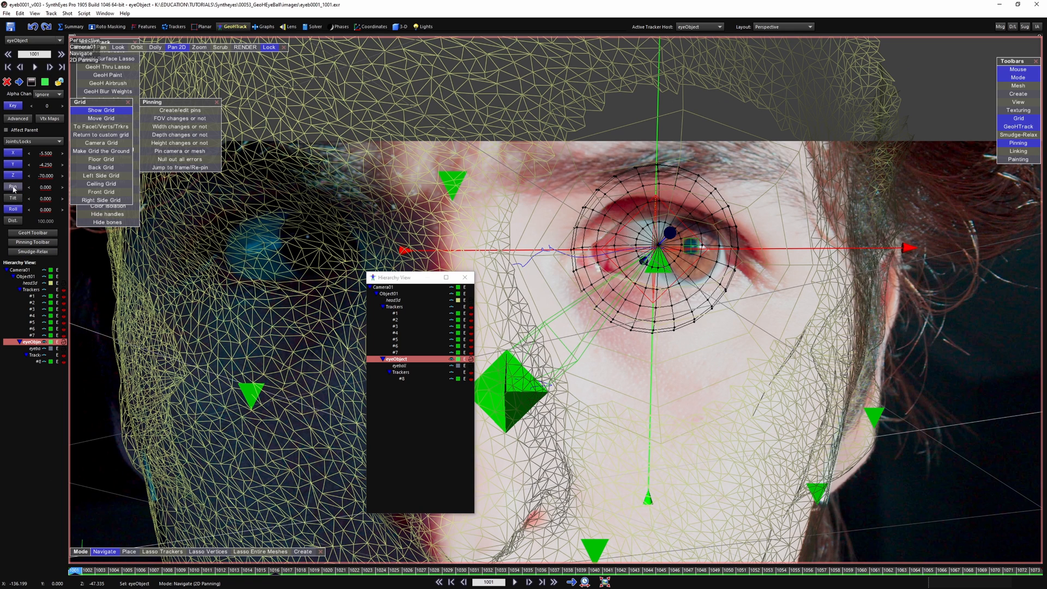
click(18, 107)
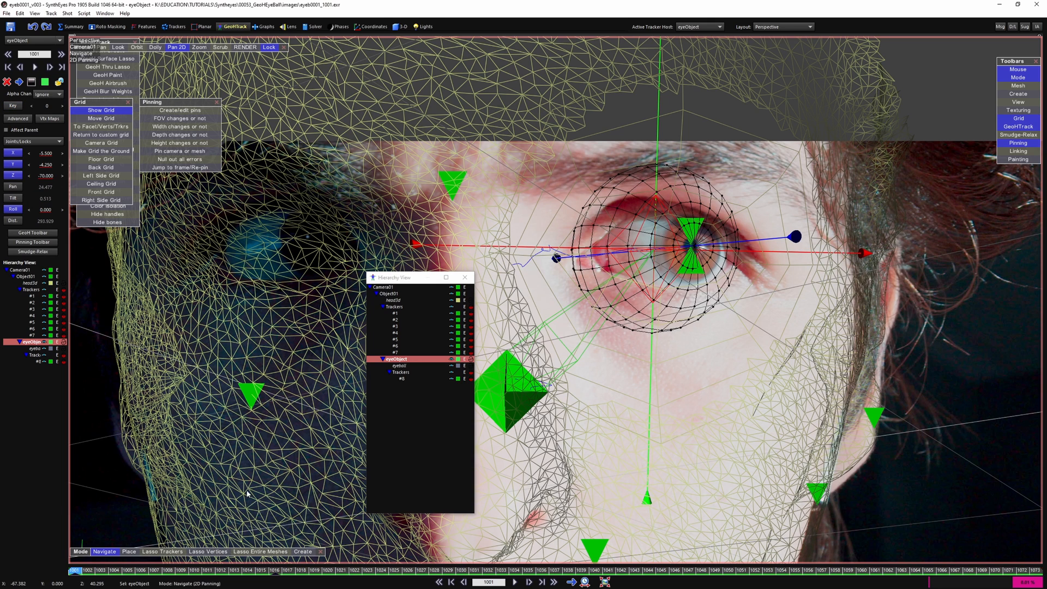
key(space)
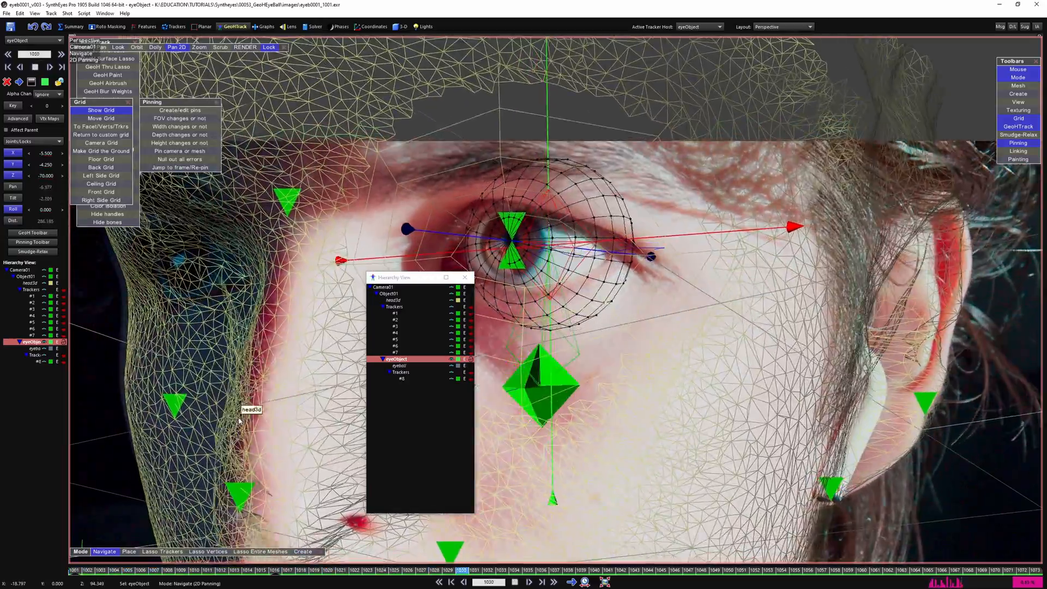
drag(434, 570, 663, 559)
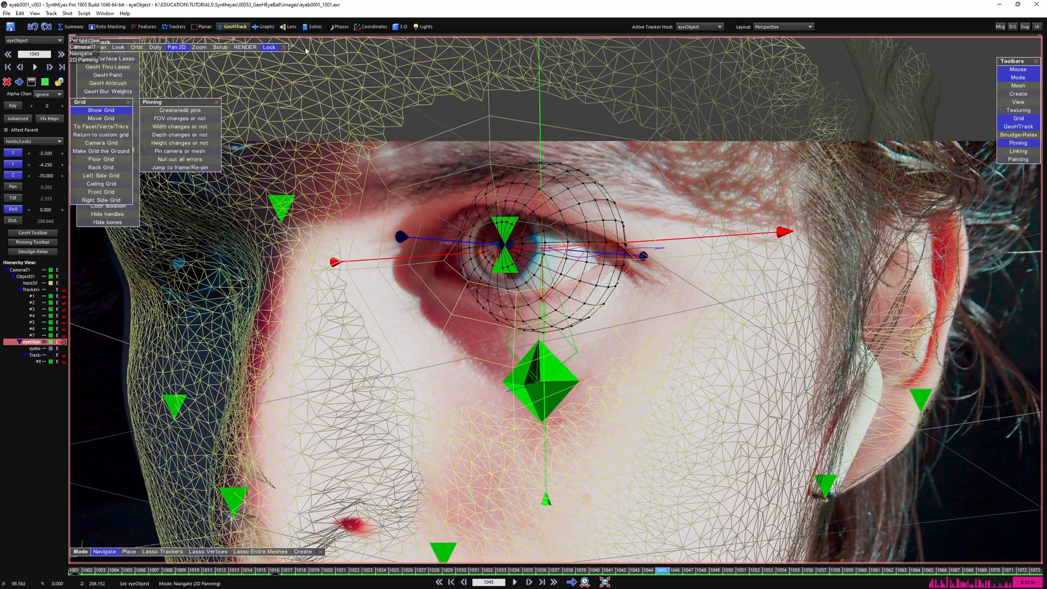
- Switch to the Solver room and close the Grid, Pinning and GeoHTrack toolbars
click(313, 27)
click(128, 102)
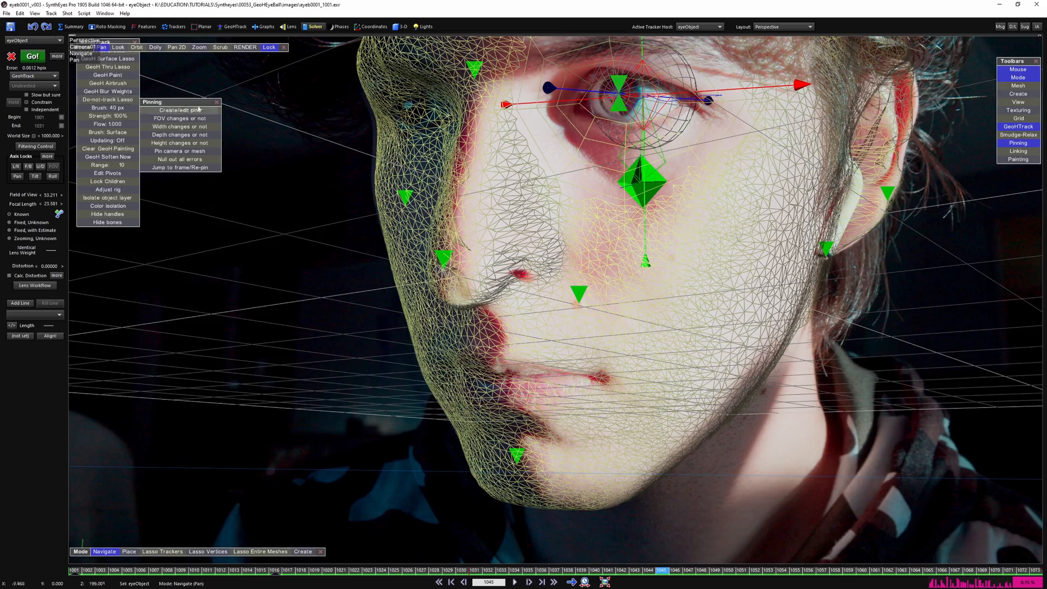
click(216, 102)
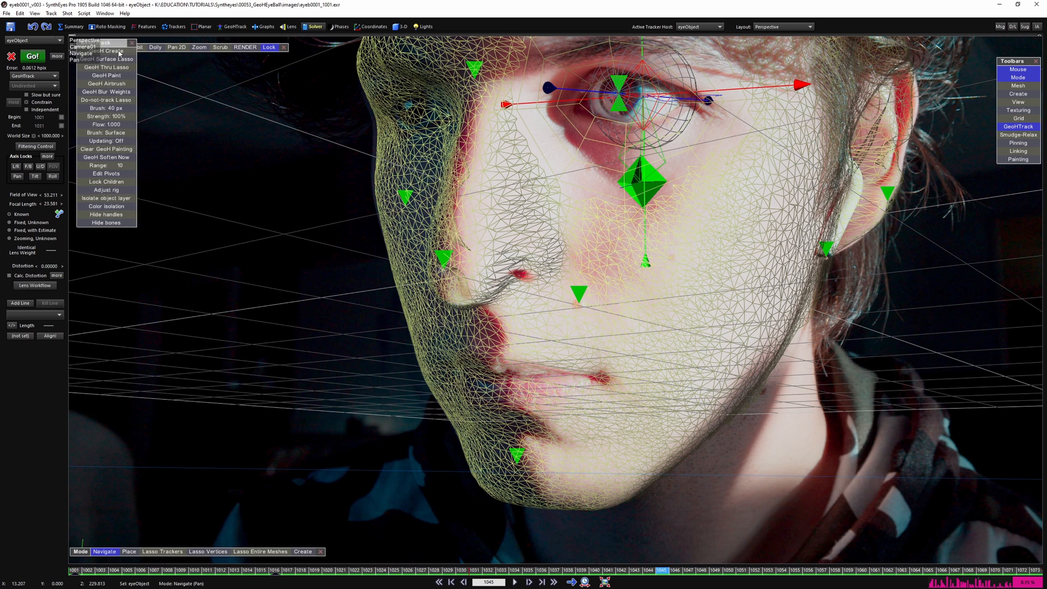
click(134, 42)
- Using a floating hierarchy view, color the eyeball mesh cyan and the head3d mesh black
click(107, 14)
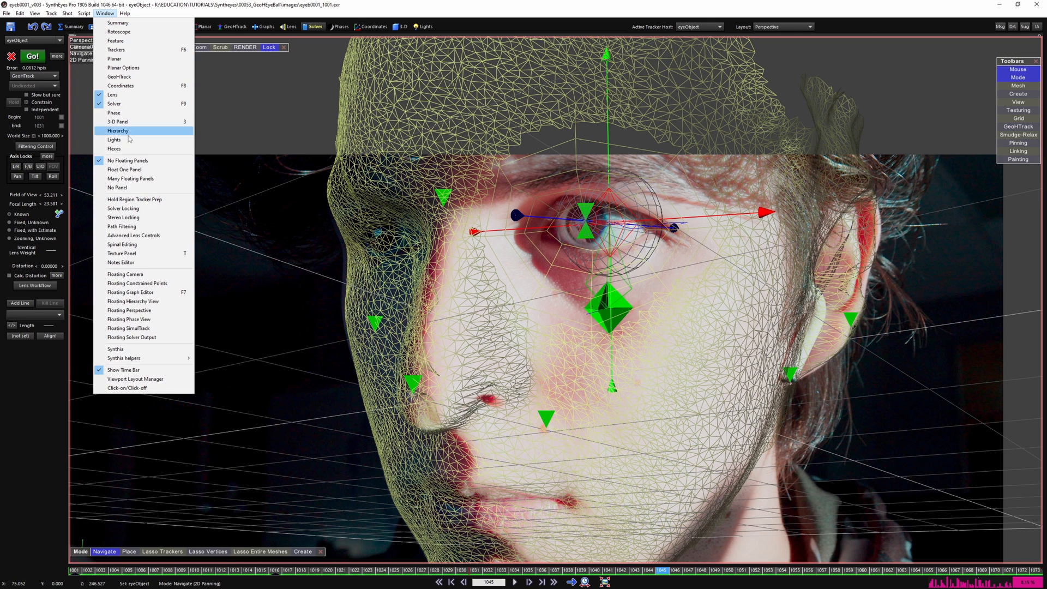
click(151, 301)
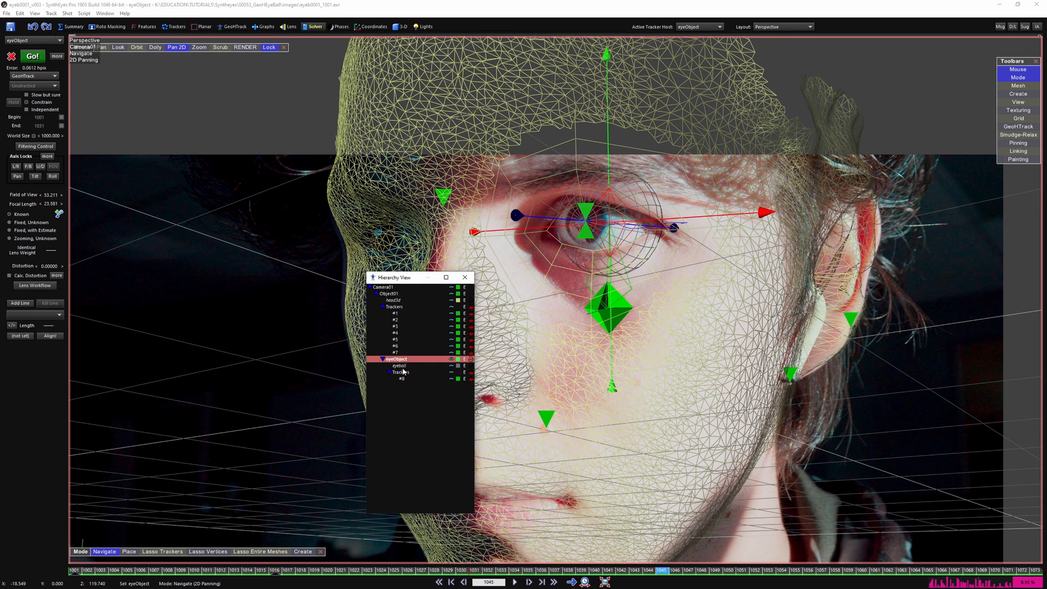
click(403, 367)
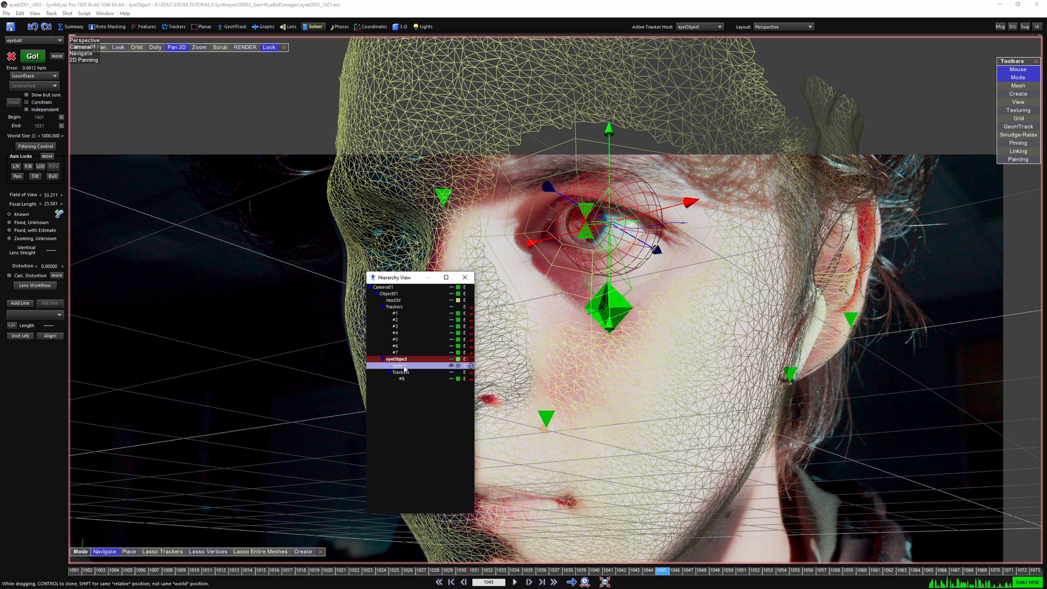
click(394, 28)
click(44, 78)
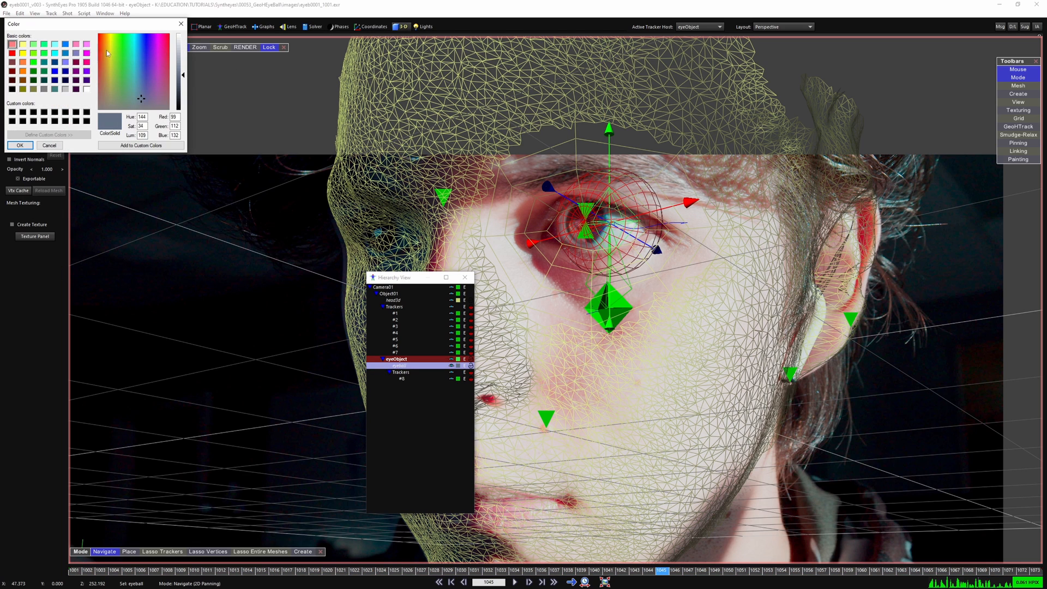
click(54, 53)
click(20, 146)
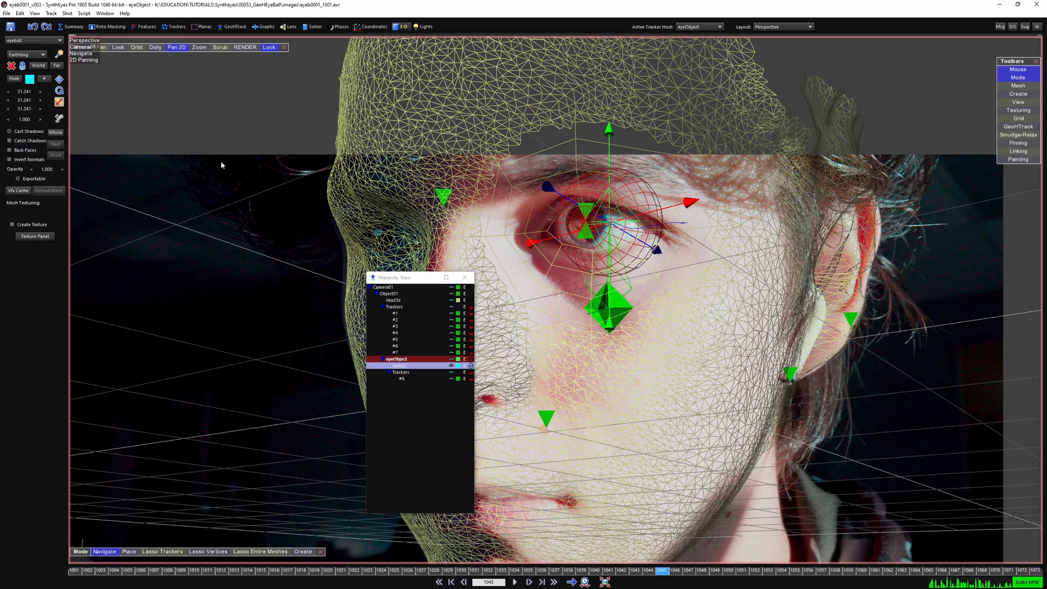
click(395, 301)
click(29, 79)
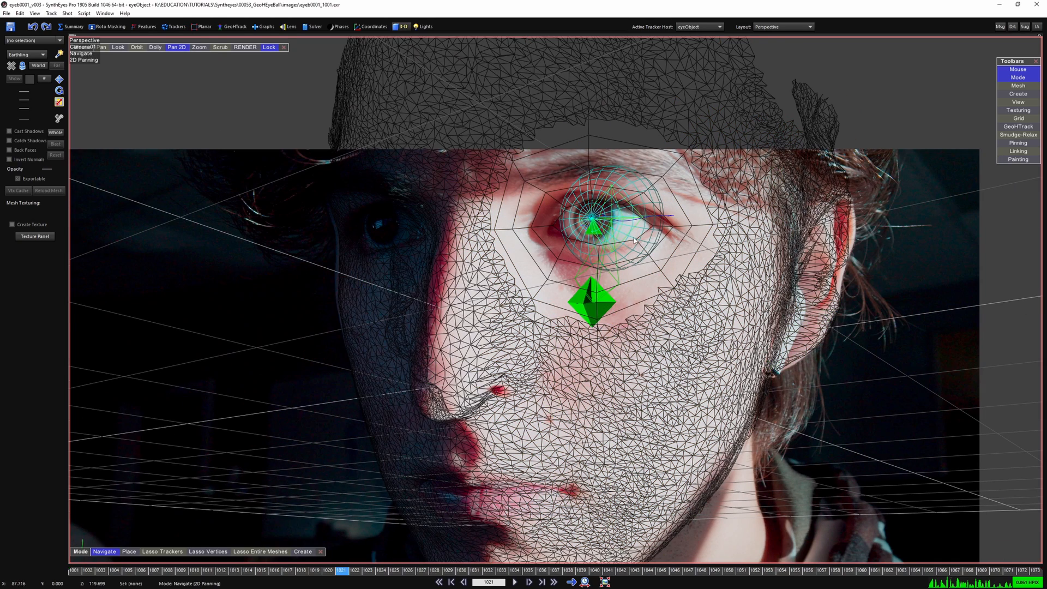
- Turn off the display of 3-D seeds in the perspective view
right_click(618, 238)
mouse_move(643, 268)
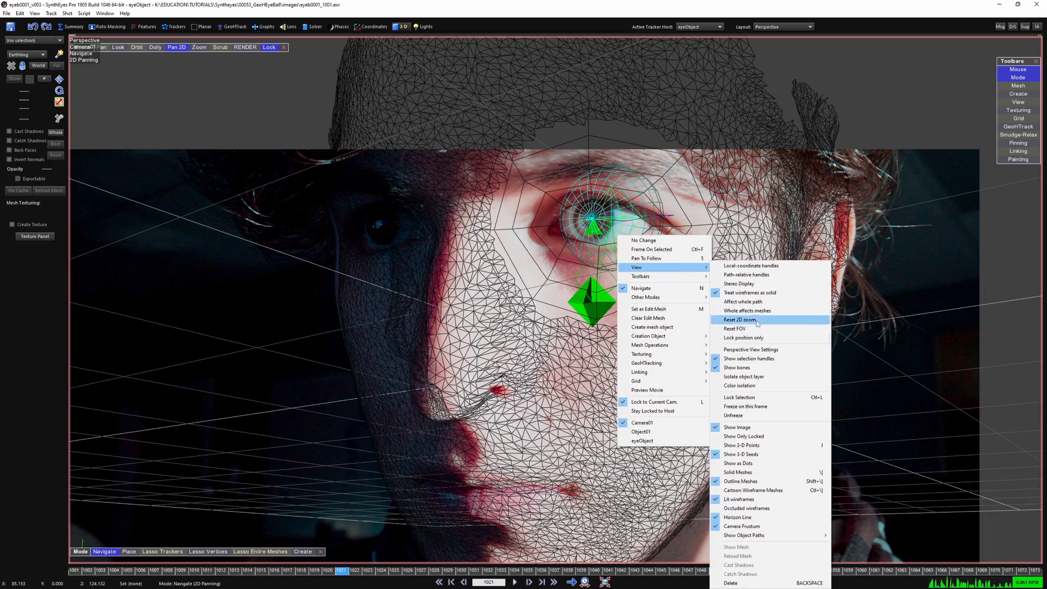
click(765, 456)
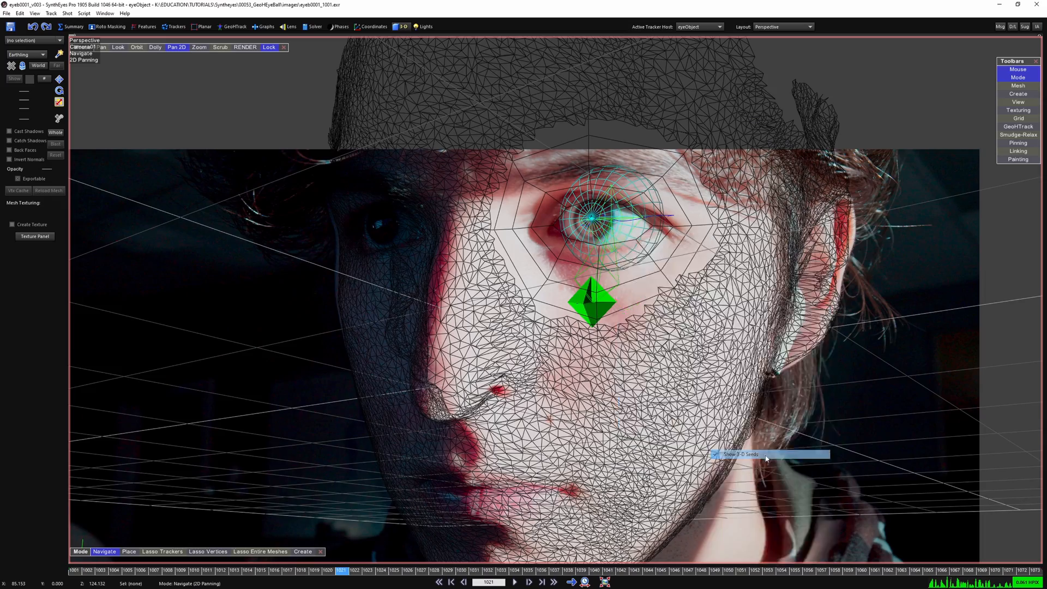